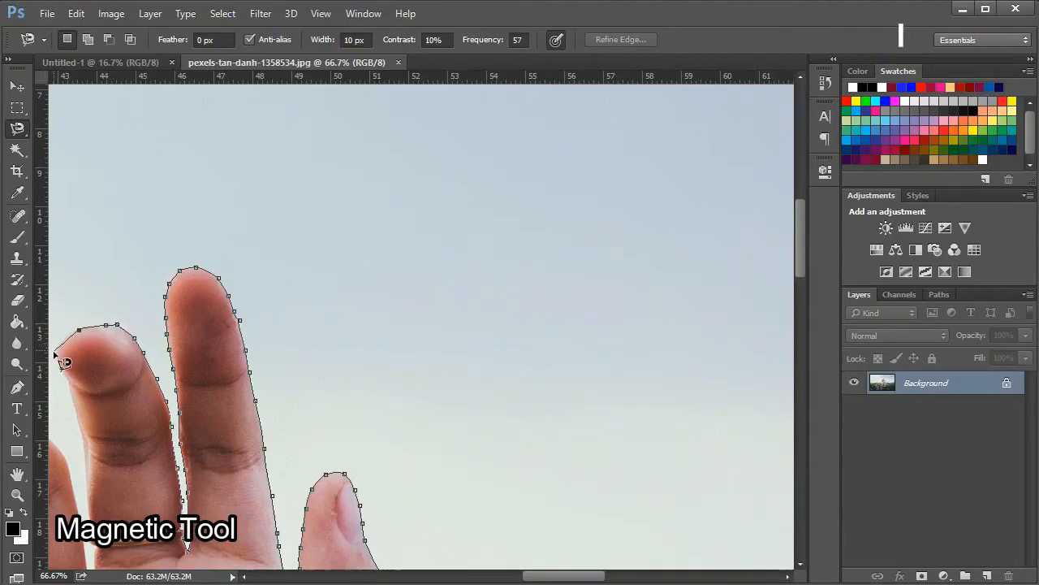
Trace the remaining finger edges with the Magnetic Lasso and close the selection around the whole hand and forearm
left_click_drag(91, 559, 150, 386)
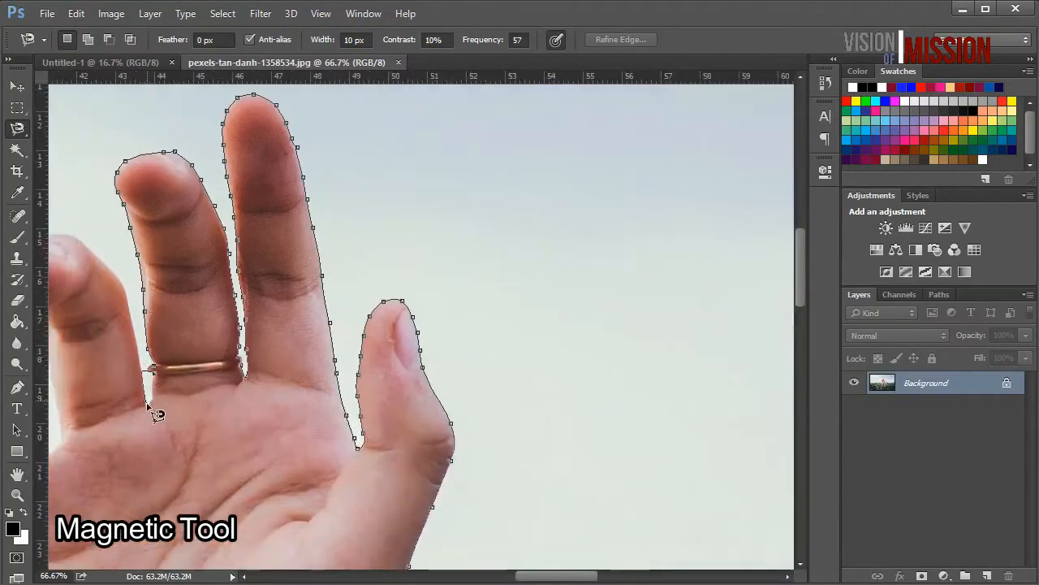
left_click_drag(77, 243, 305, 302)
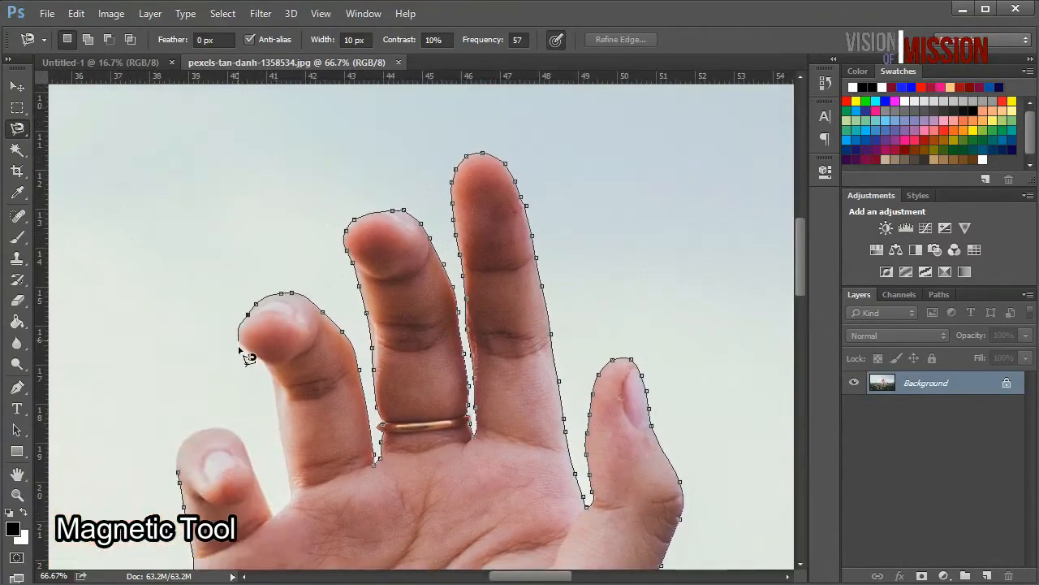
left_click(182, 473)
key("ctrl+0")
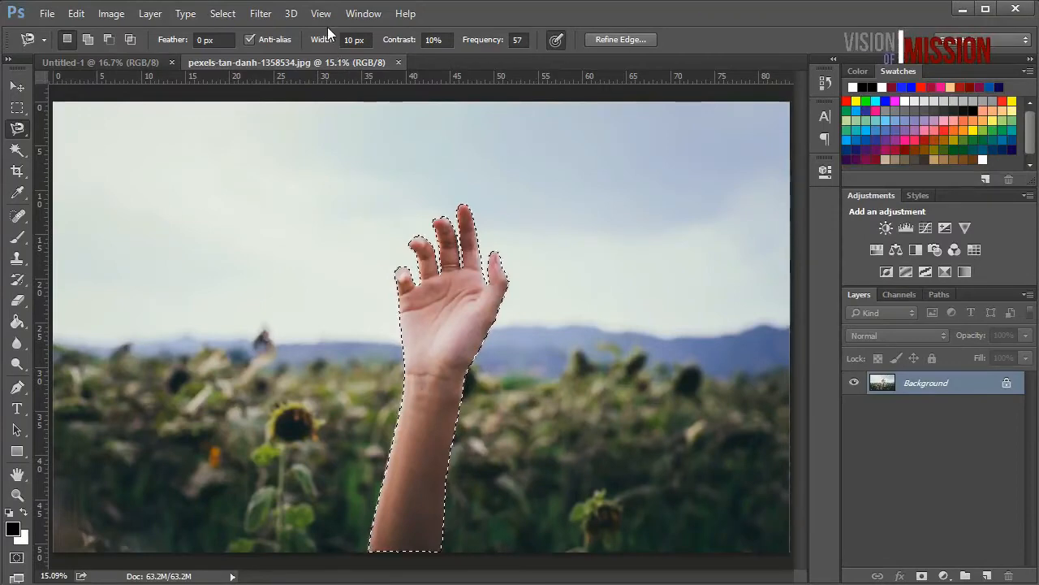
Feather the hand selection with a radius of 2 pixels
left_click(231, 15)
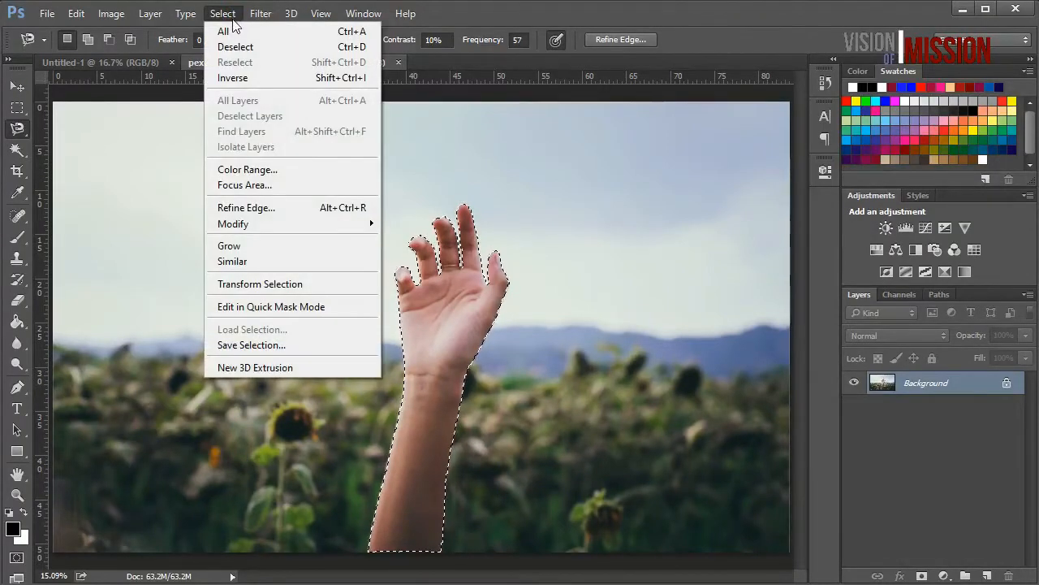
mouse_move(258, 228)
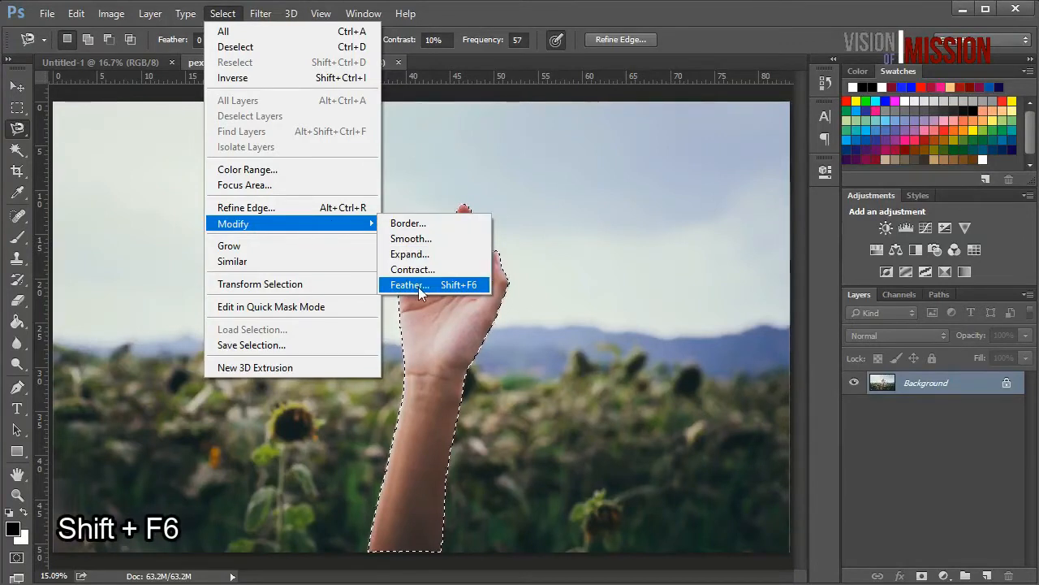
left_click(455, 288)
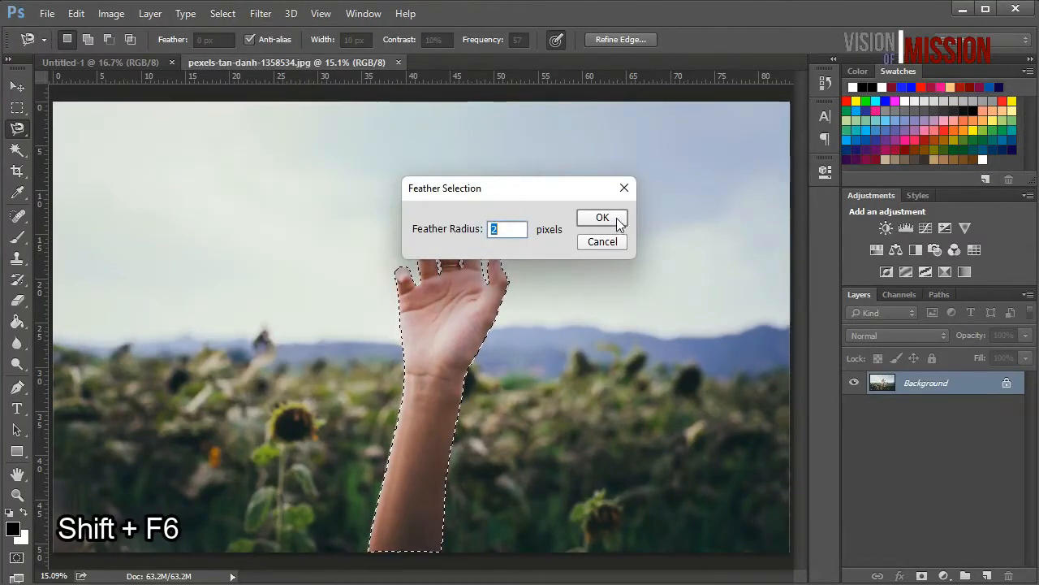
left_click(605, 244)
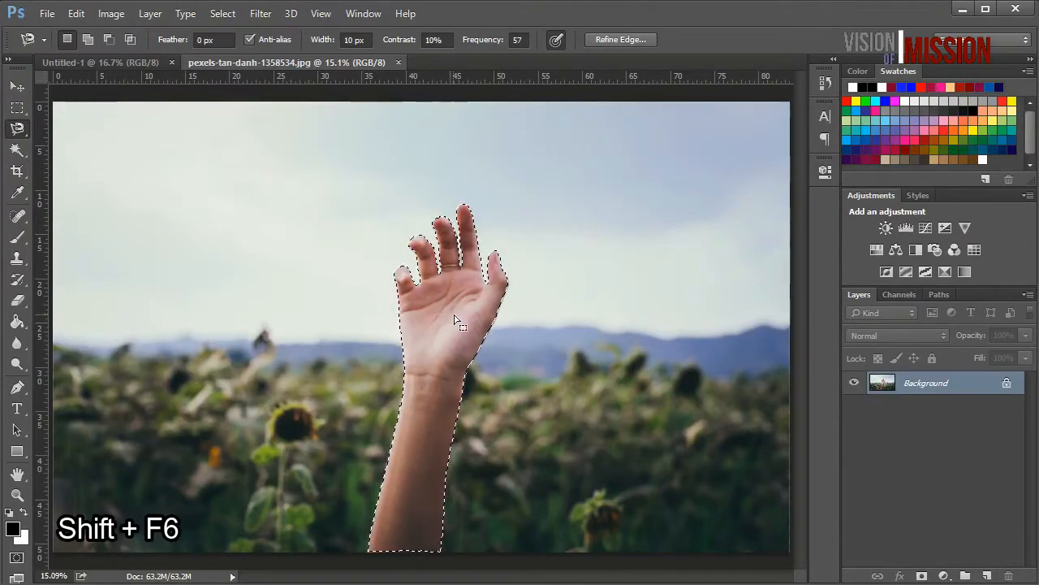
Copy the selected hand into the Untitled-1 document and shift it slightly down and to the right on the page
key("ctrl+c")
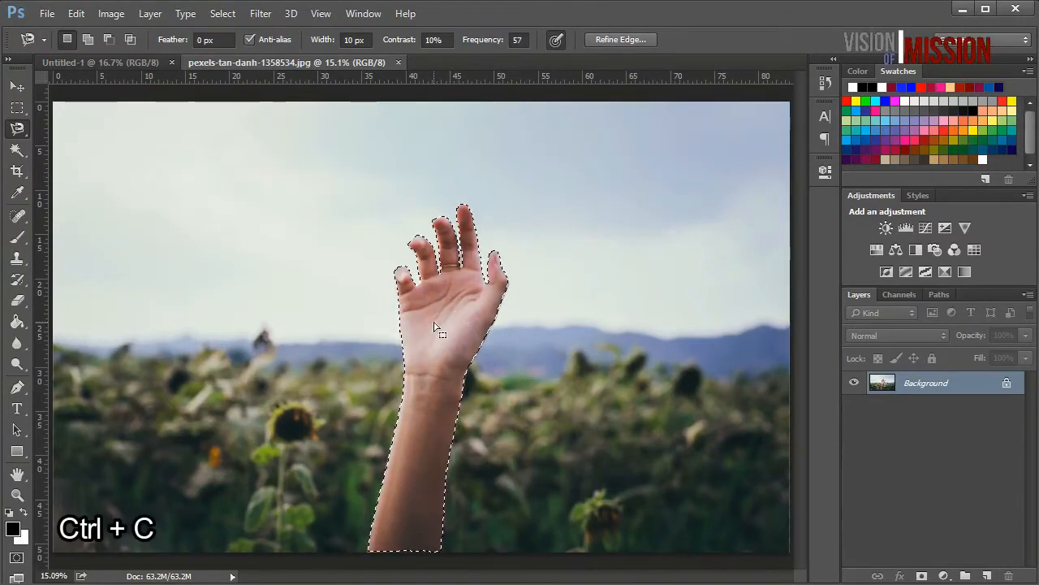
left_click(139, 60)
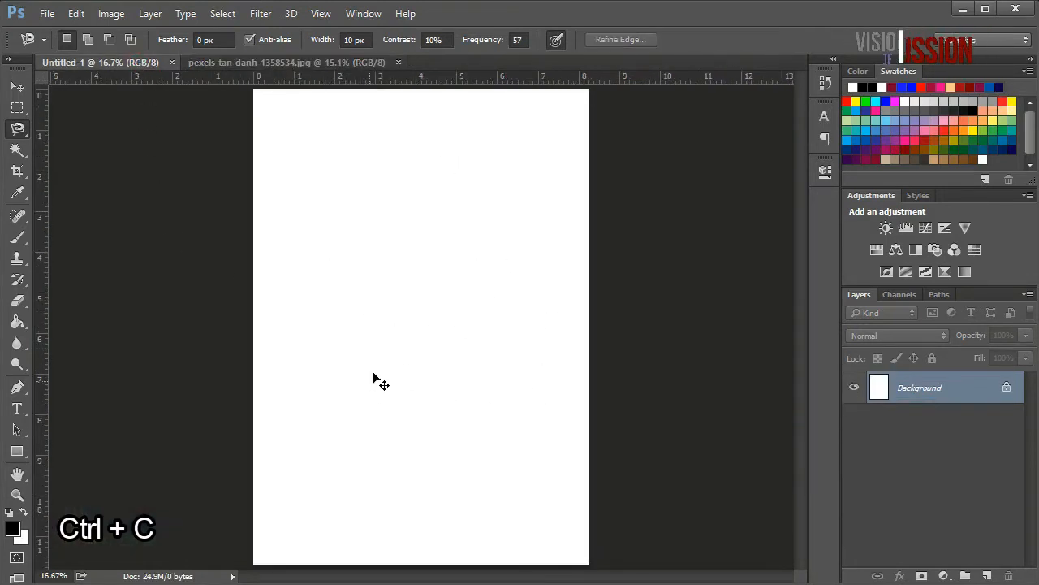
key("ctrl+v")
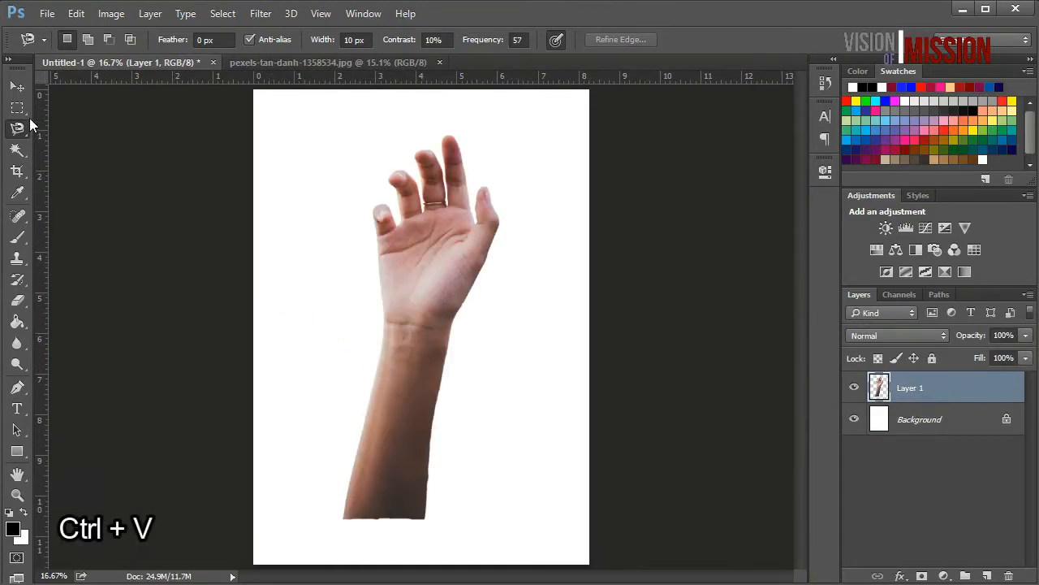
left_click(17, 87)
left_click_drag(435, 384, 448, 405)
Repair the small white notch on the palm's outer edge near the wrist using the Clone Stamp with a 20 px brush
scroll(450, 388, "up", 5)
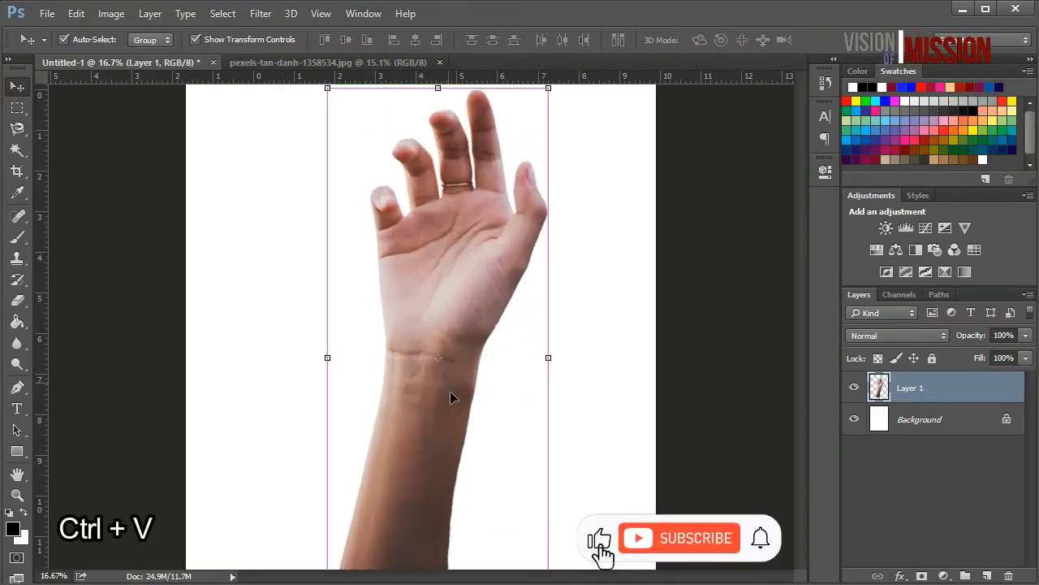
scroll(473, 412, "up", 3)
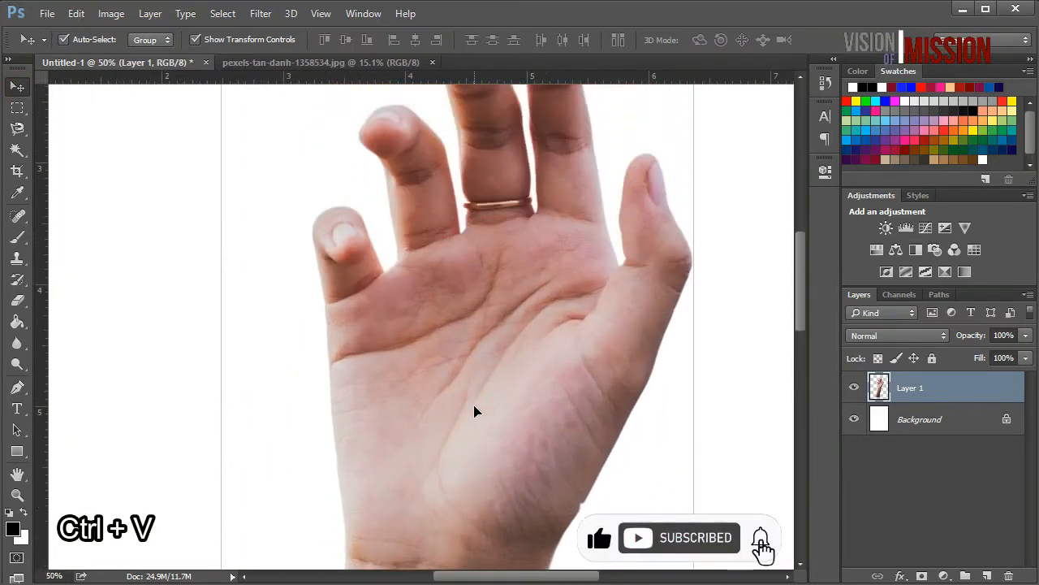
scroll(474, 411, "down", 2)
scroll(476, 411, "down", 3)
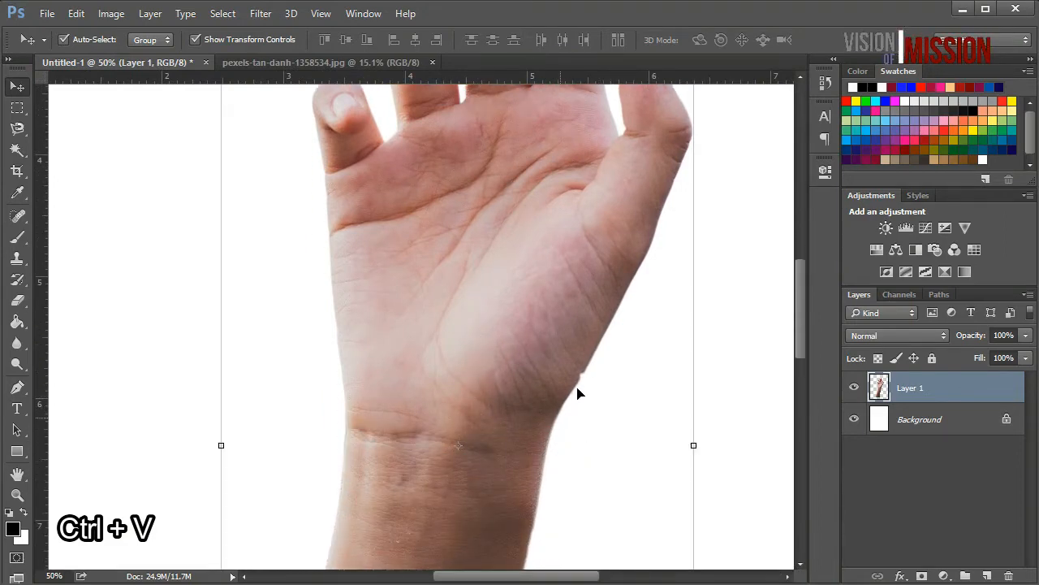
left_click(17, 258)
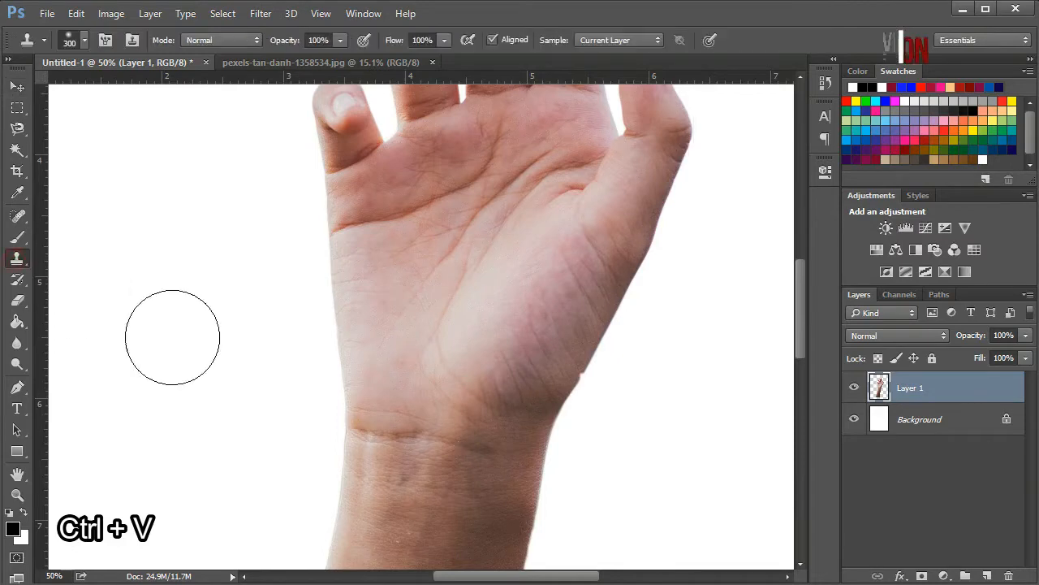
key("bracketleft")
key("bracketleft")
key("bracketleft")
key("bracketleft")
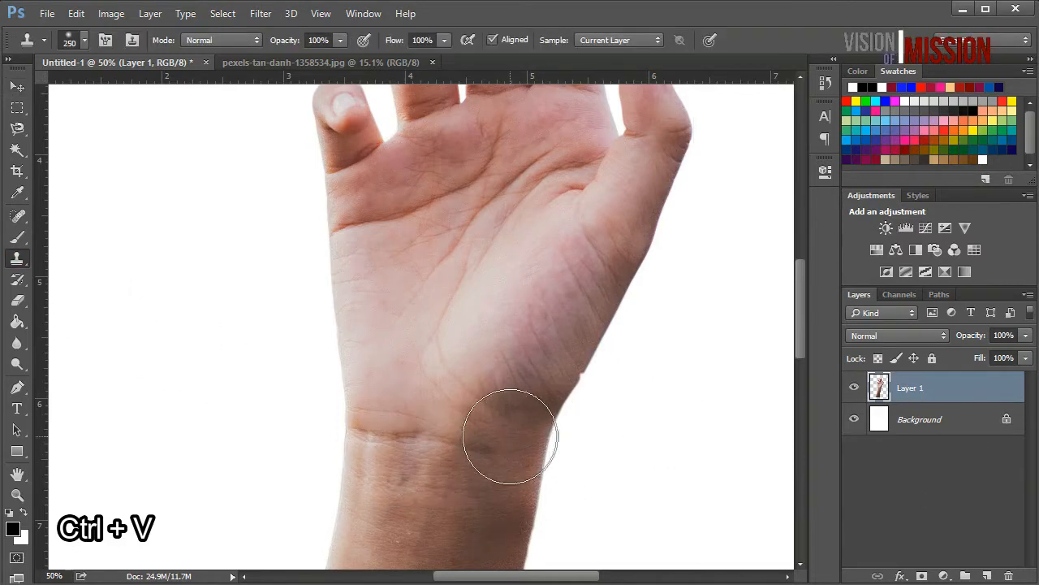
key("bracketleft")
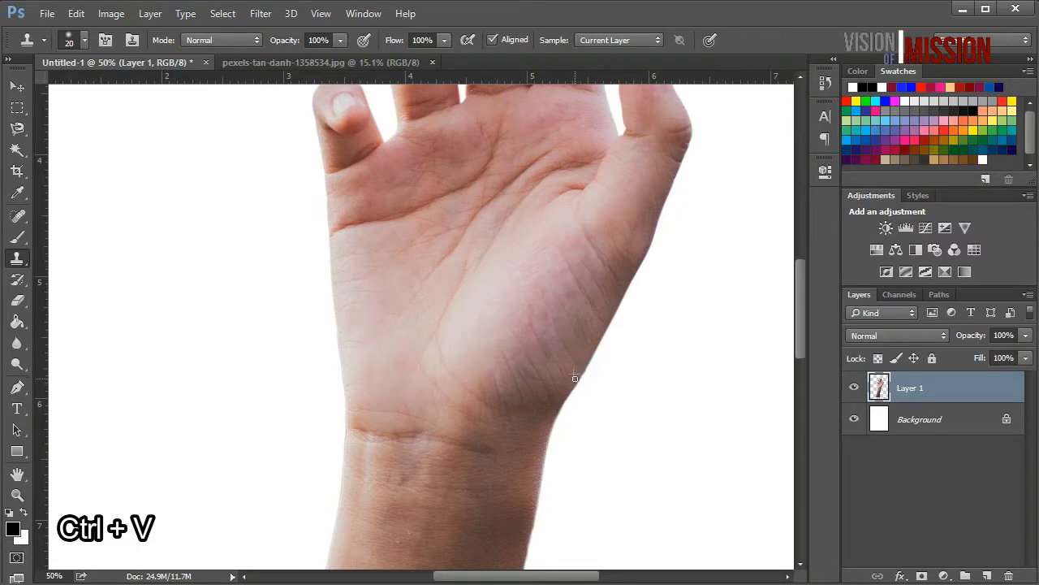
Examine the cutout's edges from the fingertips down to the forearm for remaining flaws
scroll(575, 378, "up", 2)
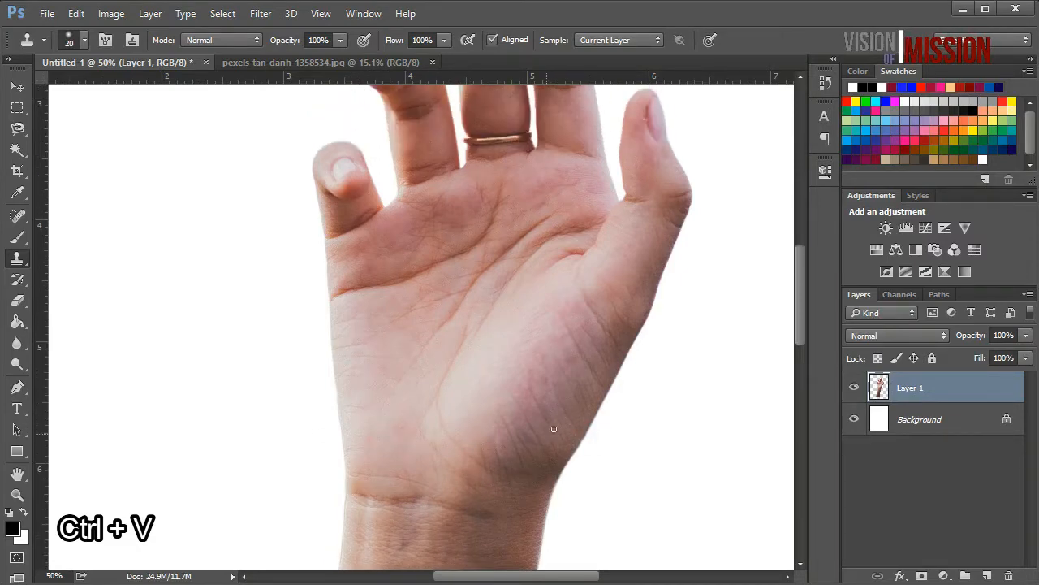
scroll(406, 455, "up", 3)
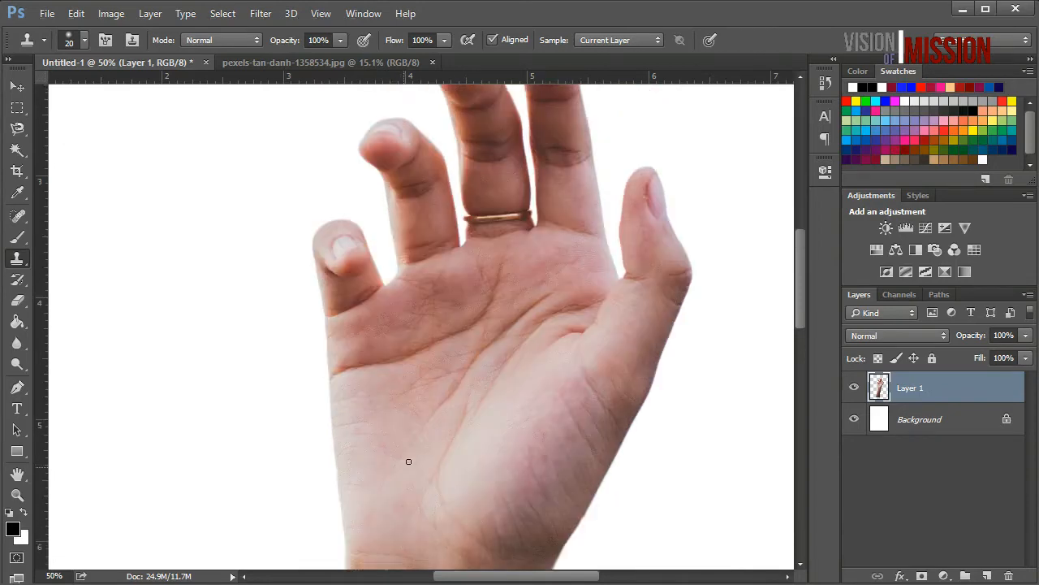
scroll(414, 462, "down", 2)
scroll(355, 488, "down", 3)
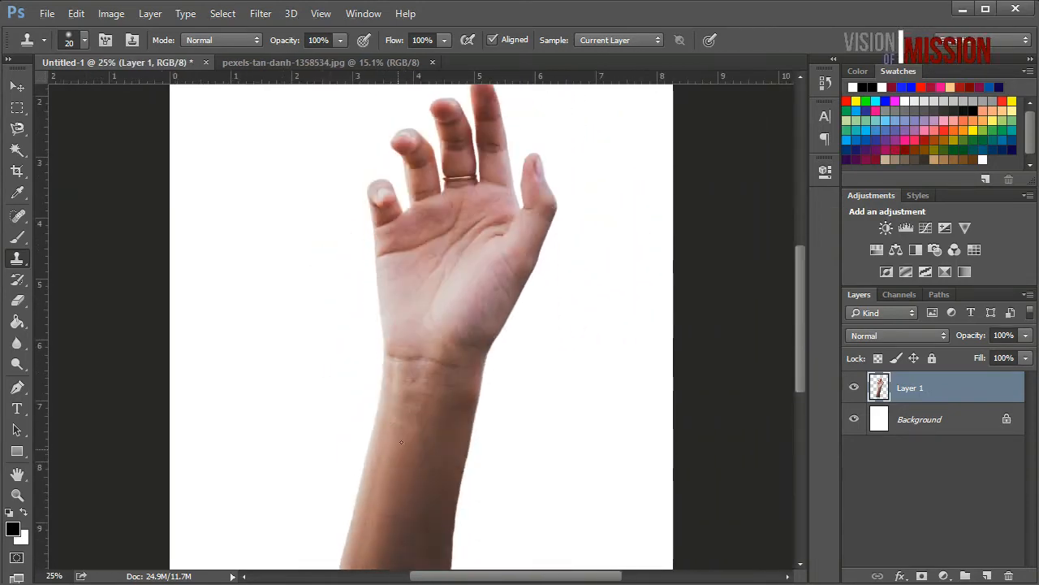
scroll(400, 443, "down", 3)
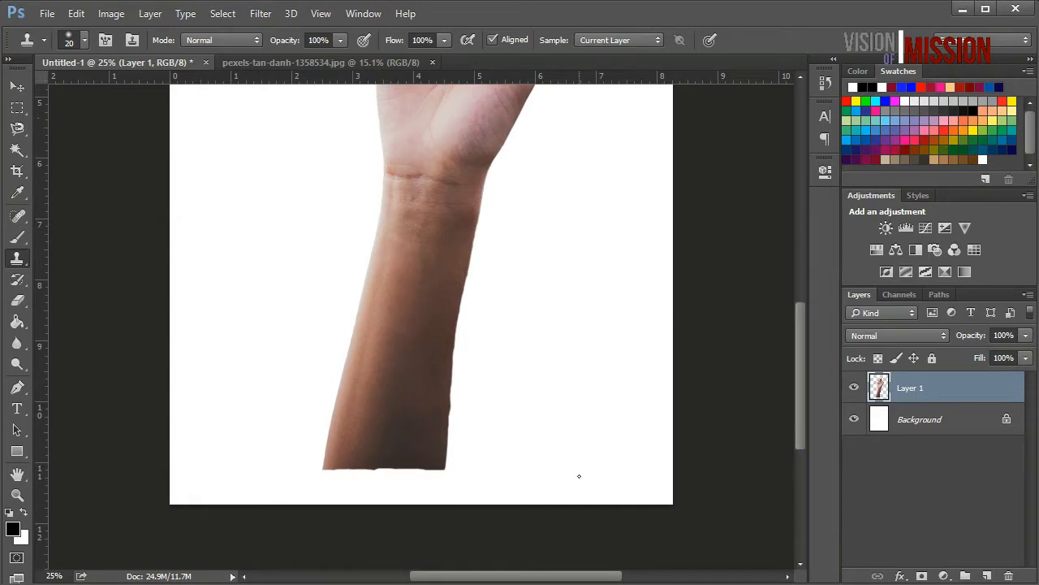
scroll(366, 287, "up", 5)
scroll(401, 454, "up", 2)
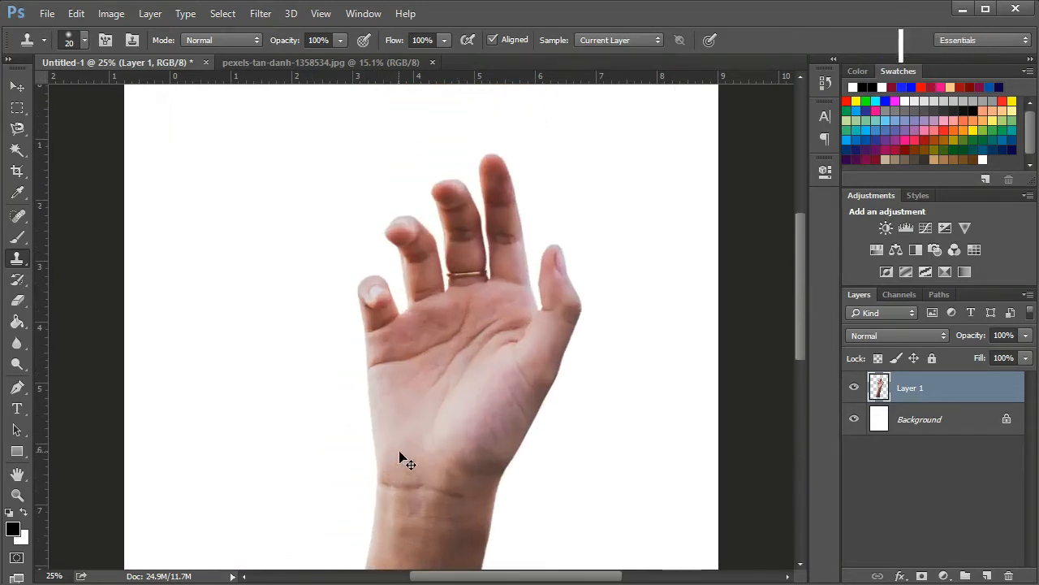
scroll(421, 233, "up", 5)
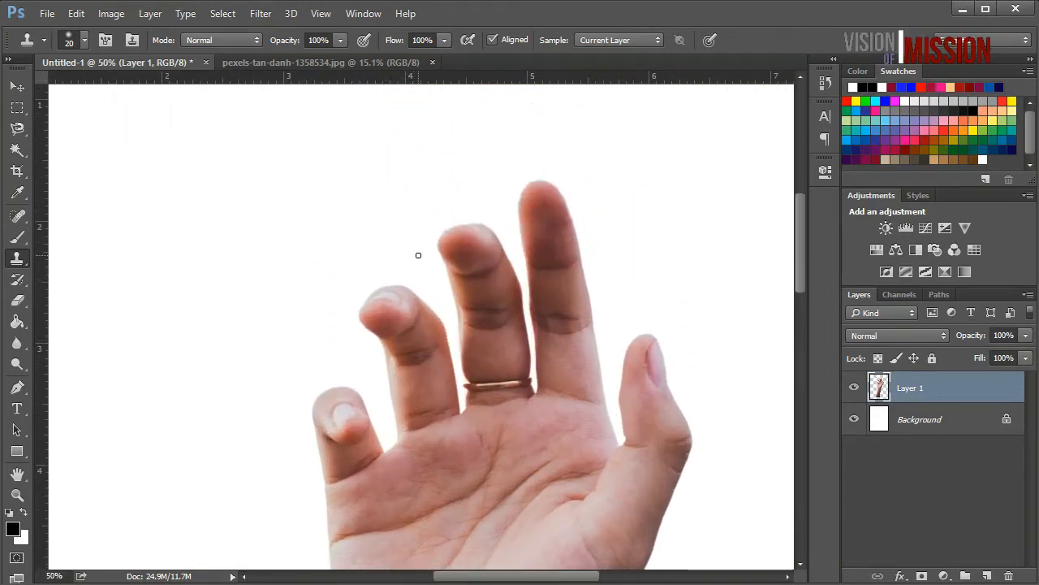
scroll(418, 260, "down", 3)
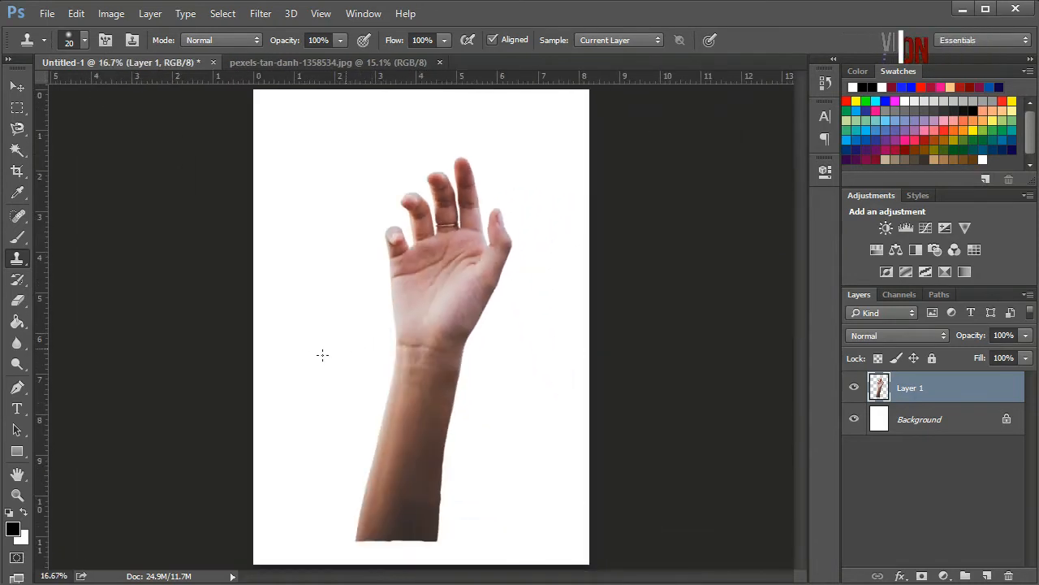
Move the arm down so its cut end runs off the bottom edge of the page
left_click(17, 85)
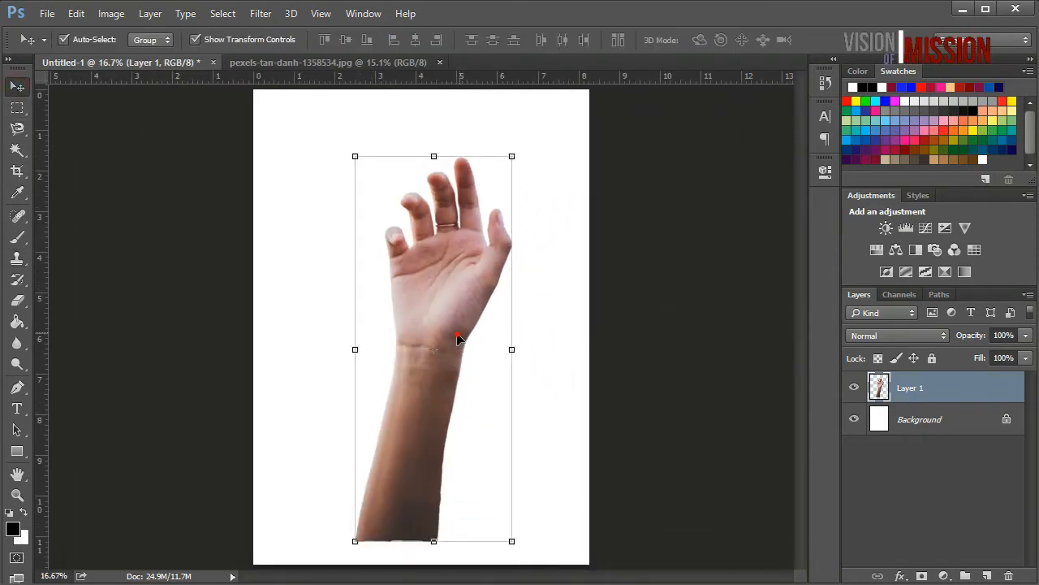
left_click_drag(457, 338, 446, 390)
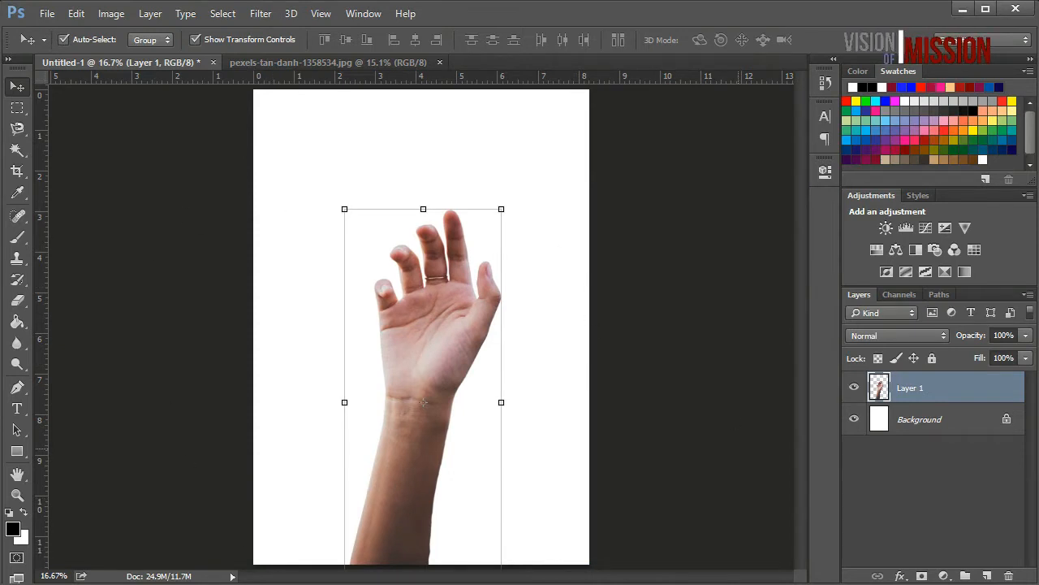
Open the water drop image pexels-pixabay-40784 from the Downloads folder as a separate Photoshop document
key("alt+Tab")
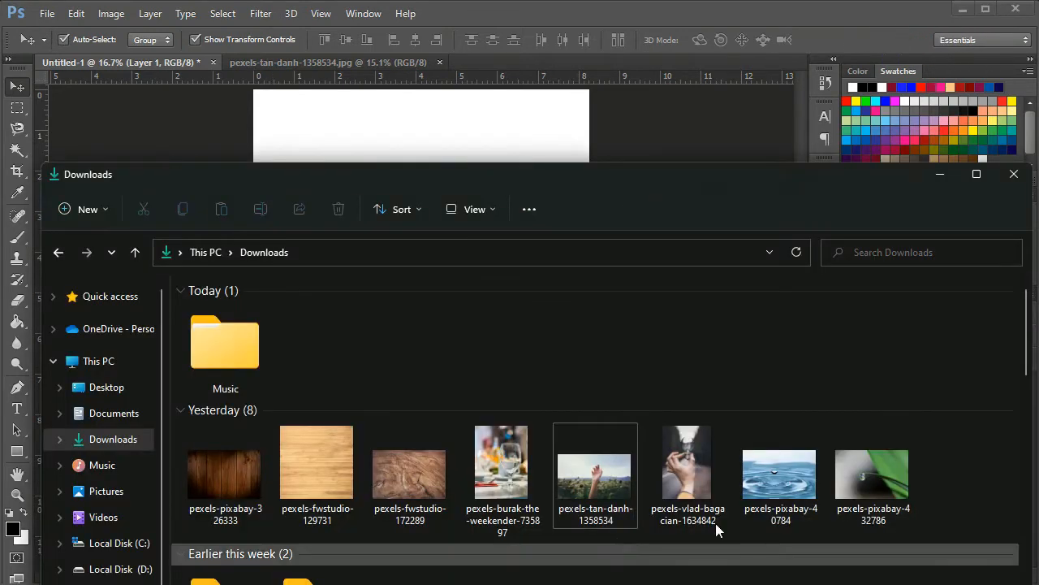
left_click(804, 510)
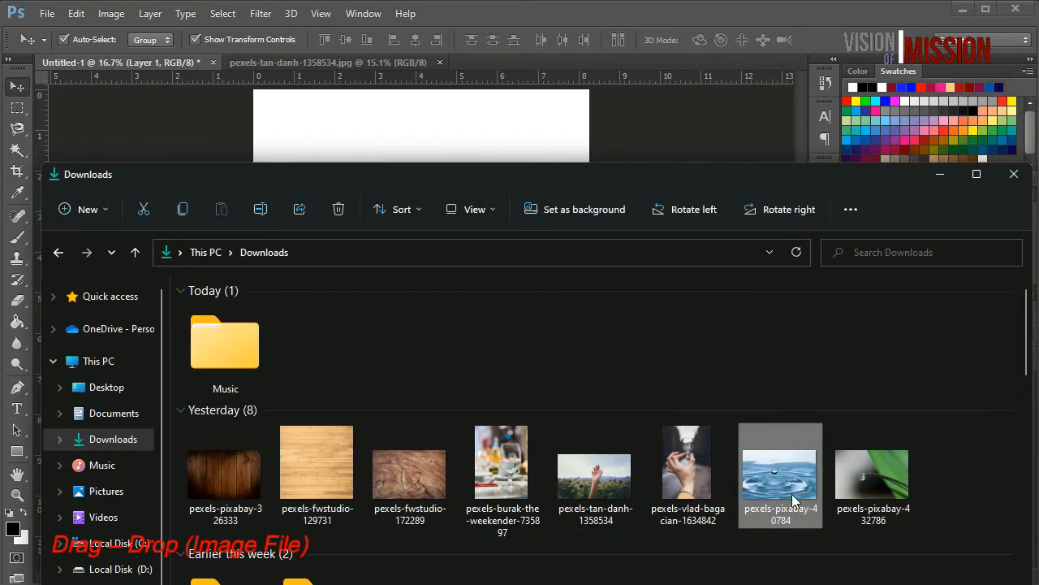
left_click_drag(595, 23, 594, 25)
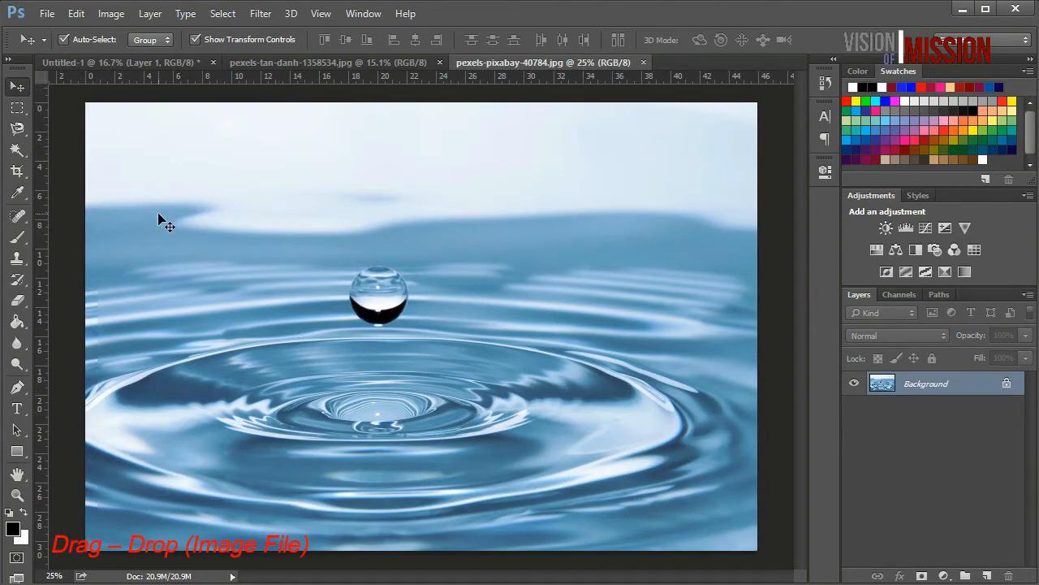
key("ctrl+plus")
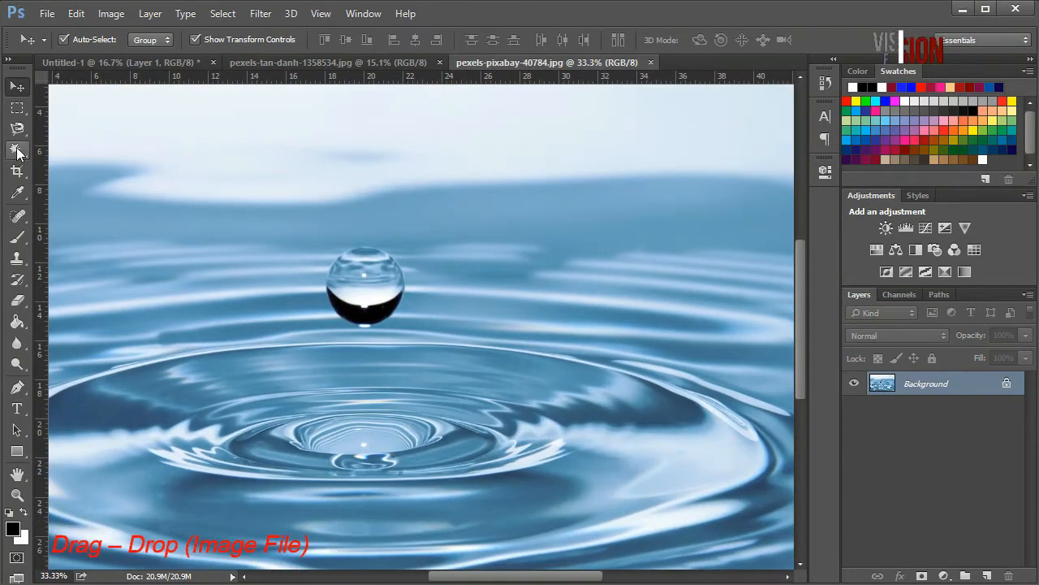
key("ctrl+minus")
key("ctrl+plus")
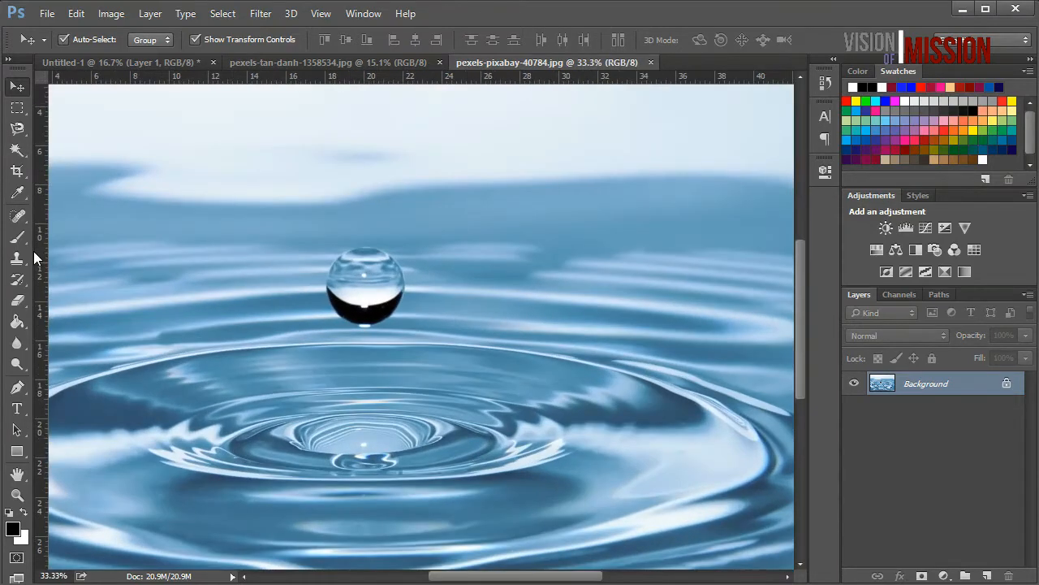
key("ctrl+minus")
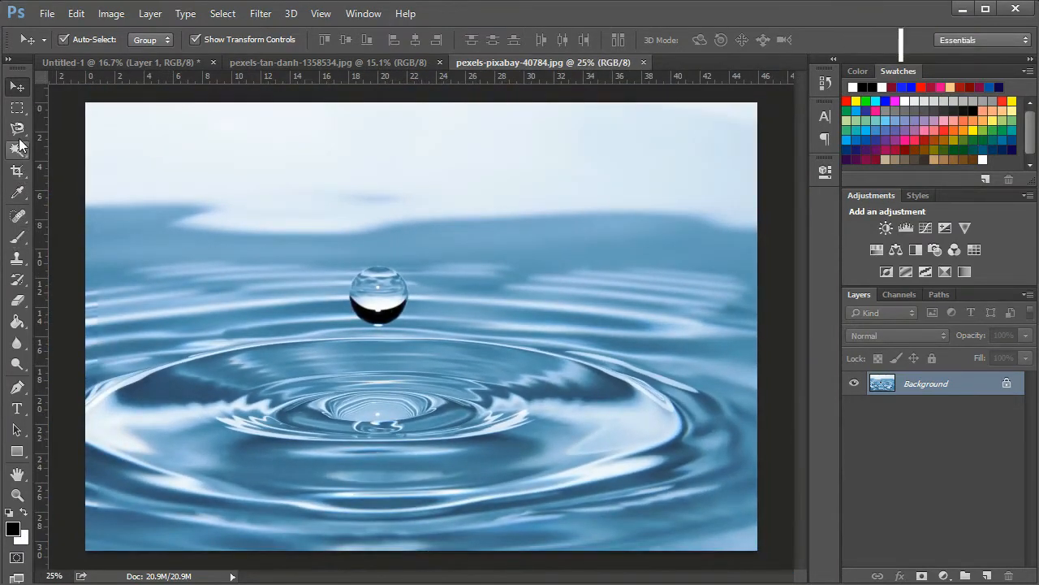
Cover most of the droplet with water sampled just beside it, using the Clone Stamp with a 300 px brush
left_click(16, 258)
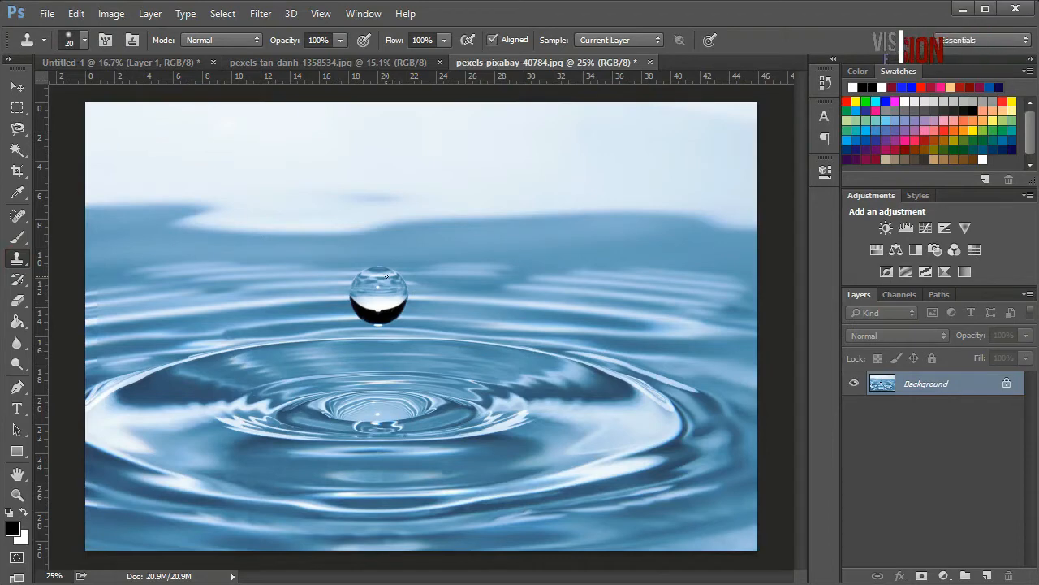
key("bracketright")
key("bracketright")
key("bracketright")
key("bracketright")
key("bracketright")
key("bracketright")
key("bracketright")
key("bracketright")
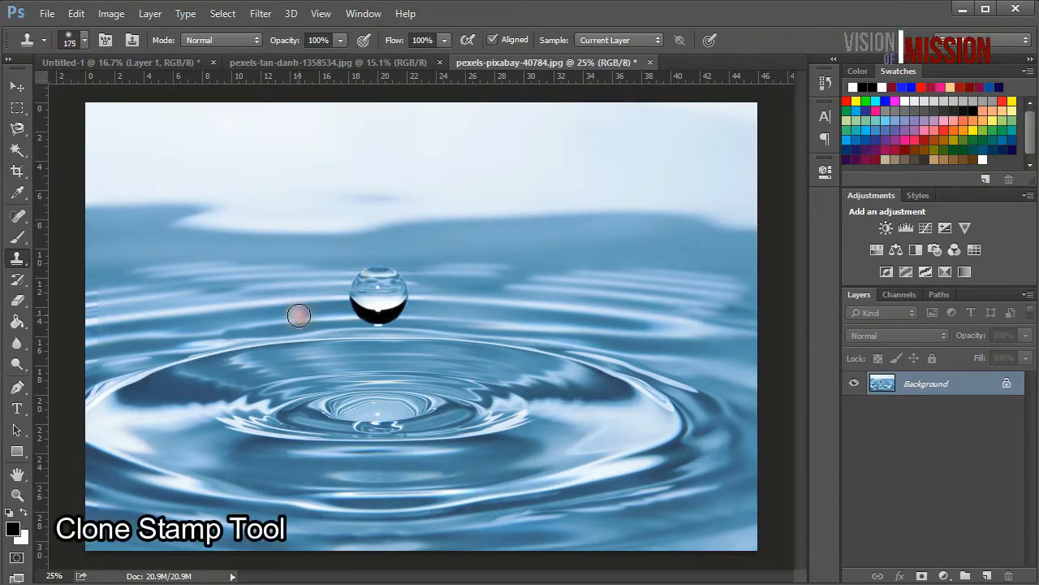
key("bracketright")
key("bracketright")
key("bracketright")
left_click(325, 303, "alt")
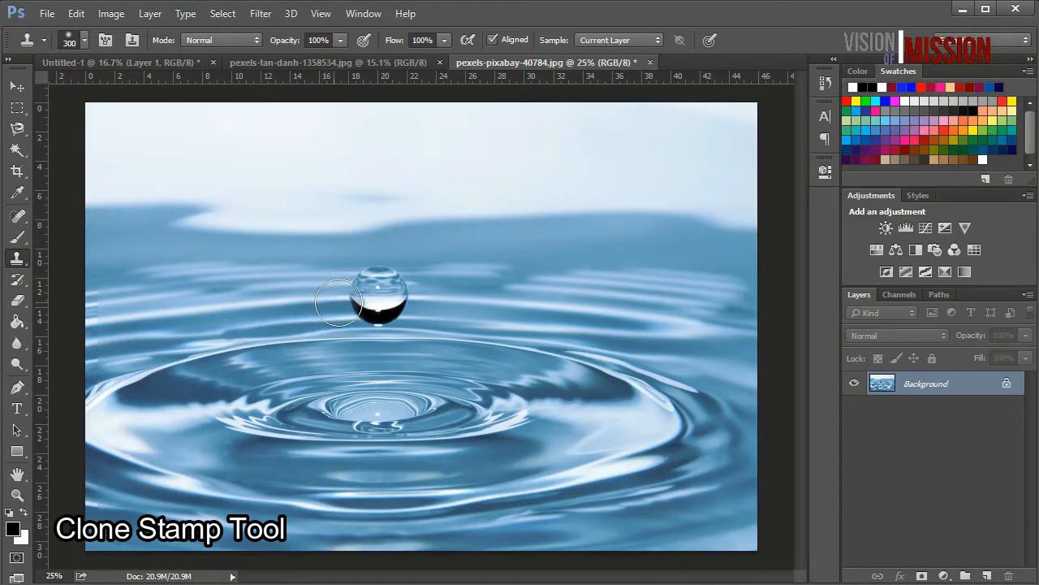
left_click_drag(335, 302, 360, 299)
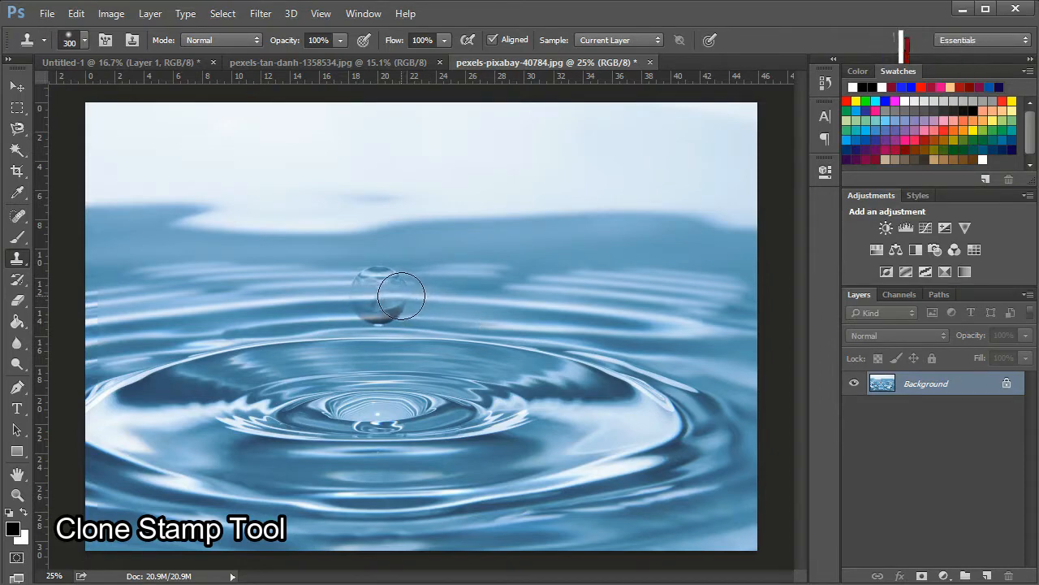
mouse_move(390, 290)
left_mouse_down()
mouse_move(372, 276)
mouse_move(386, 280)
left_mouse_up()
Resample water beside the droplet's lower edge and clone it over the remaining lower part of the droplet
left_click(424, 333, "alt")
left_click_drag(350, 317, 387, 316)
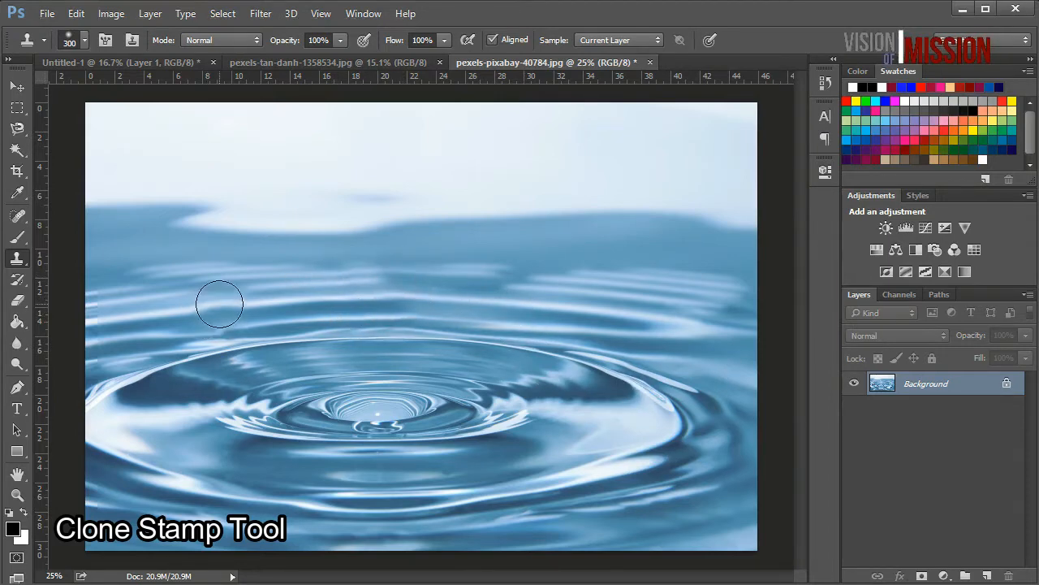
key("ctrl+plus")
key("ctrl+minus")
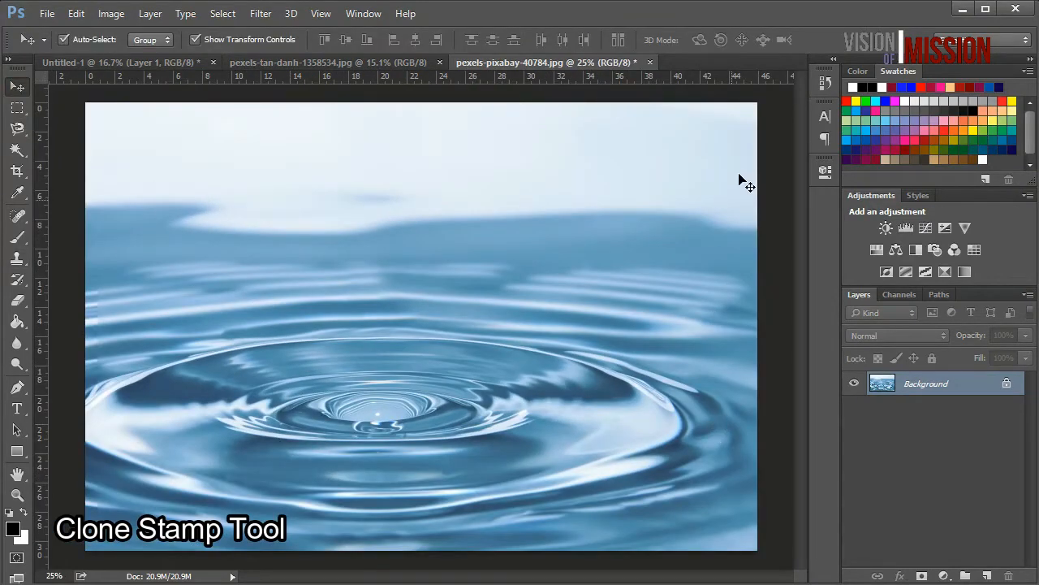
Select the whole water image, cut it, and paste it into the Untitled-1 document as a new layer
left_click(18, 107)
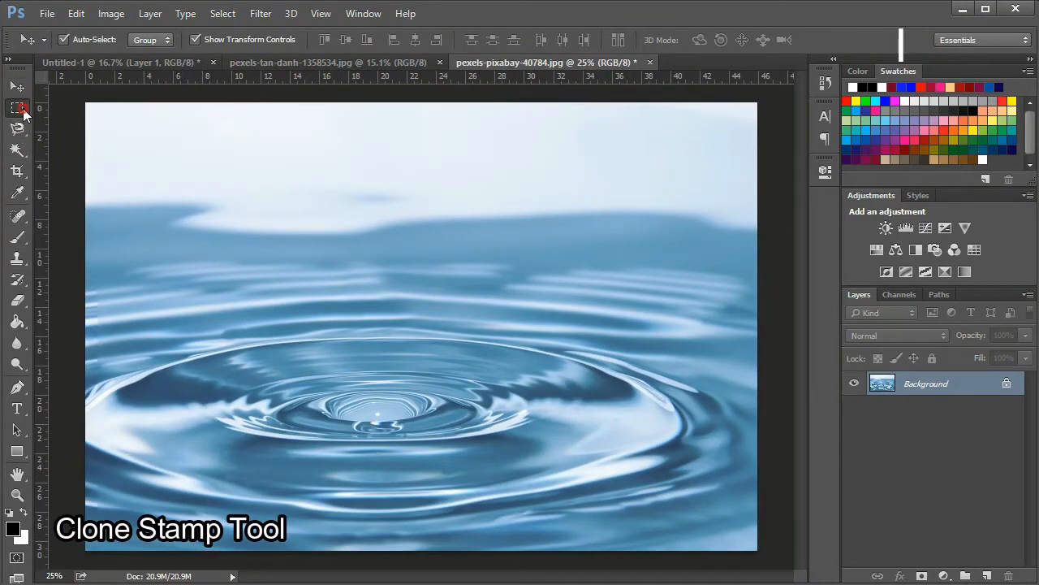
left_click_drag(85, 102, 760, 554)
key("ctrl+c")
key("ctrl+x")
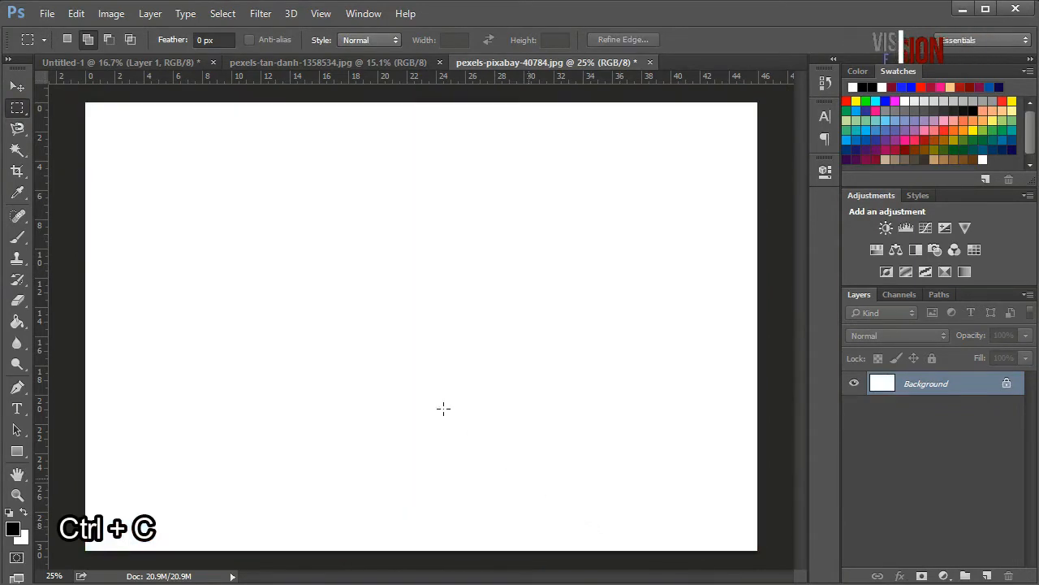
left_click(122, 63)
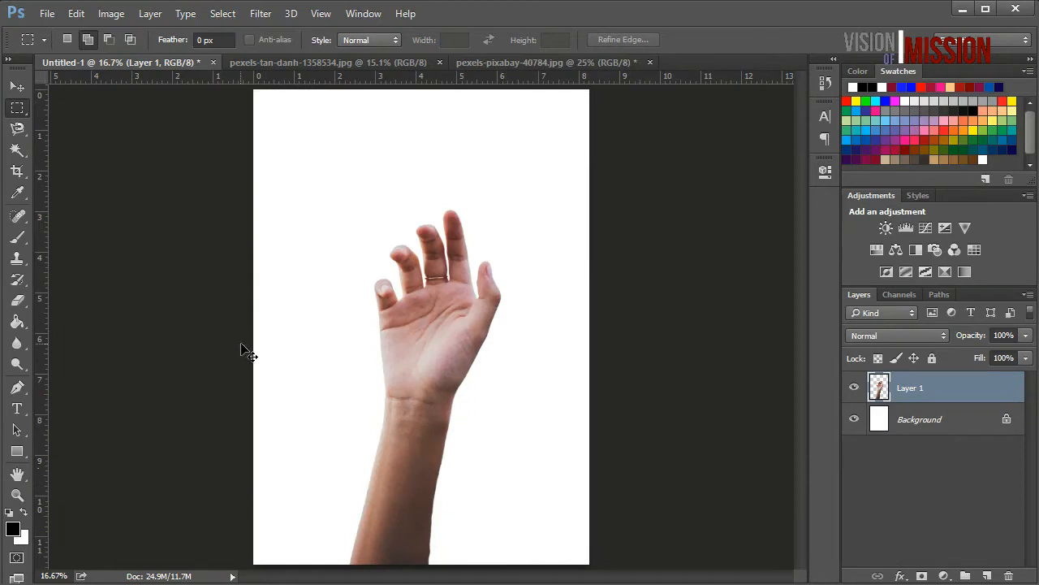
key("ctrl+v")
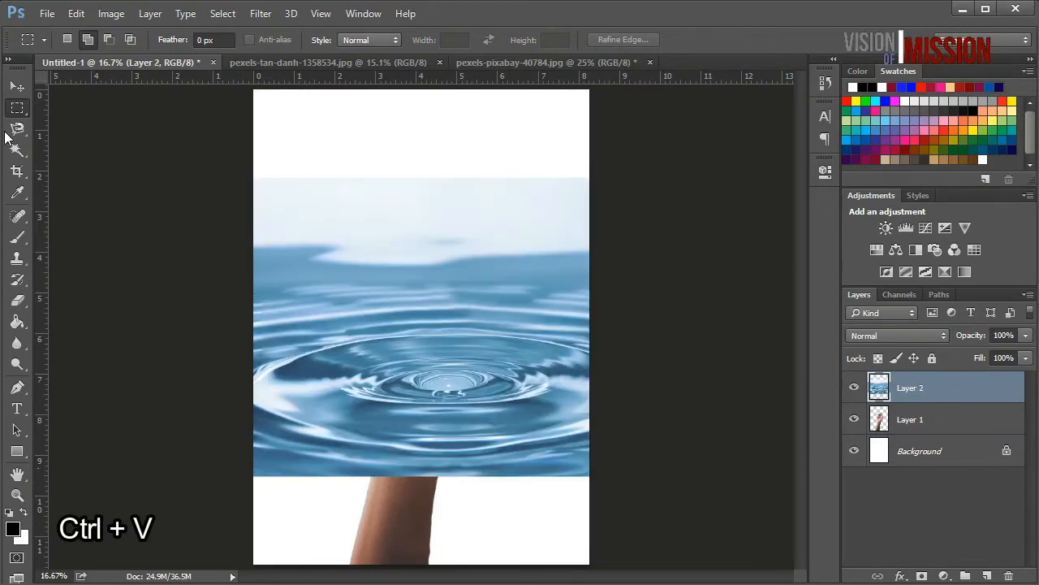
Move the water layer down the page and enlarge it to about 115%, with the ripple centre in the lower part
left_click(17, 86)
left_click_drag(545, 330, 522, 425)
left_click_drag(679, 278, 712, 256)
left_click_drag(504, 474, 493, 474)
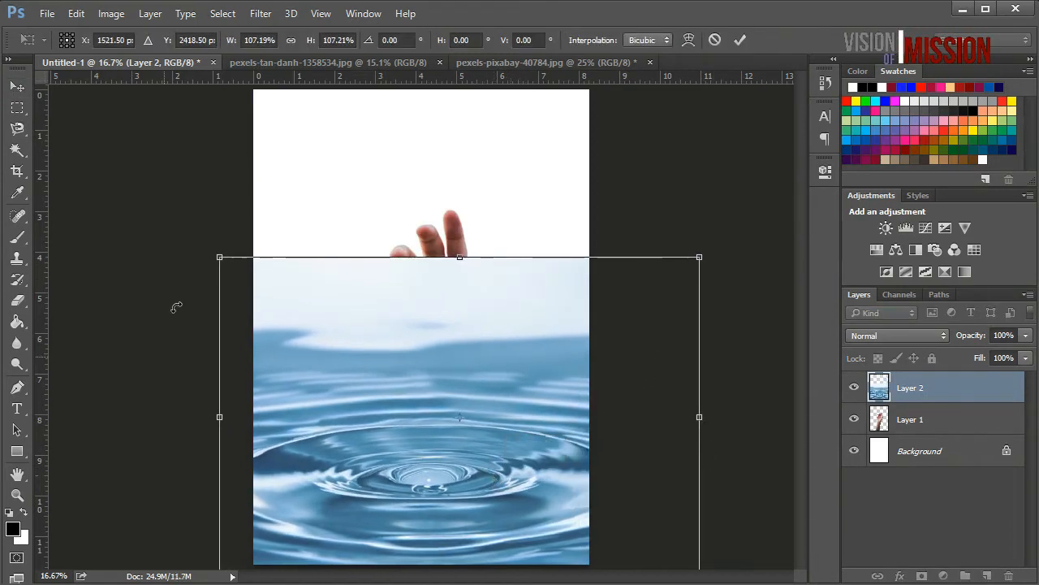
left_click_drag(218, 258, 185, 226)
left_click_drag(326, 417, 345, 415)
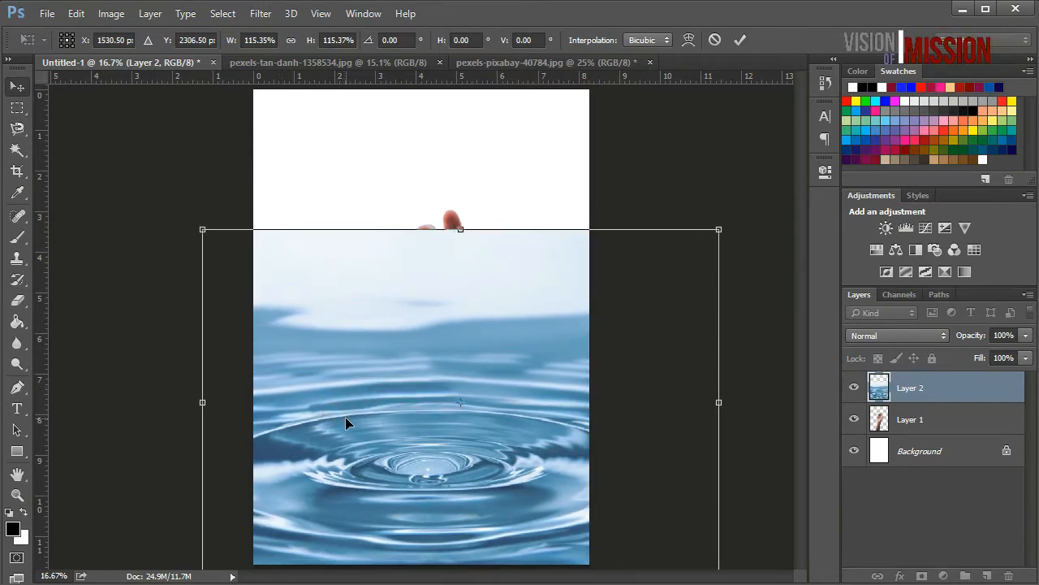
key("Return")
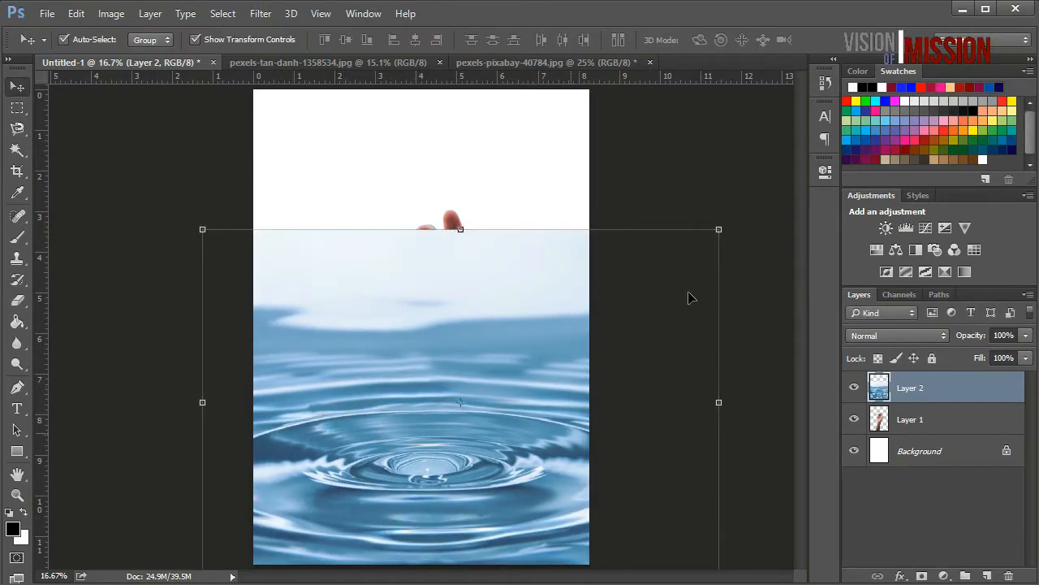
Scale the water layer down to about 96%, fit it to the page's lower edge, and place it beneath the arm layer
left_click_drag(719, 229, 702, 241)
left_click_drag(203, 241, 206, 241)
left_click_drag(281, 406, 283, 398)
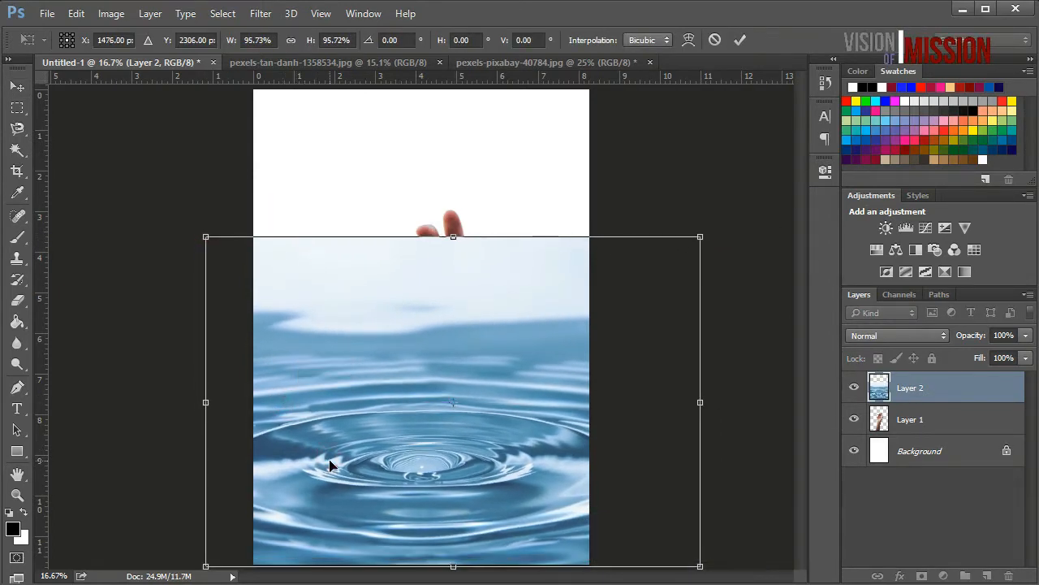
double_click(330, 461)
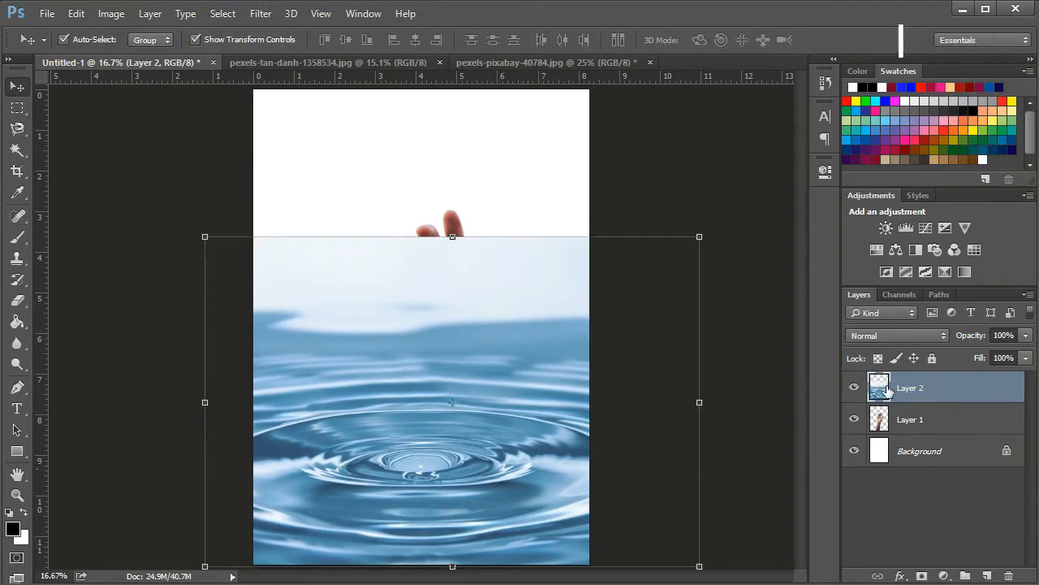
left_click_drag(908, 394, 905, 436)
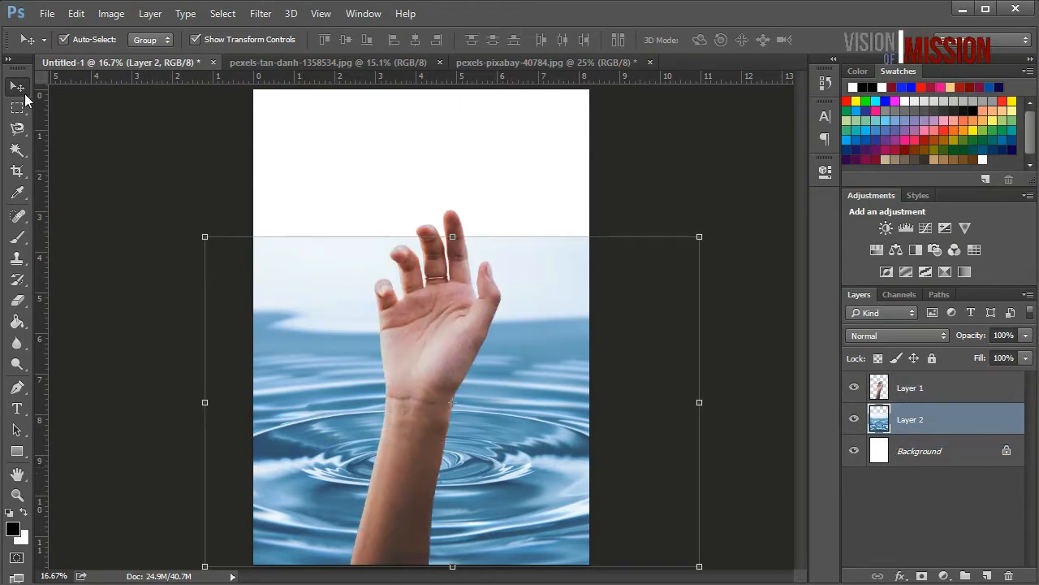
Scale the arm to about 84% and position it over the centre of the ripples, slightly above the page's lower edge
left_click_drag(404, 507, 420, 492)
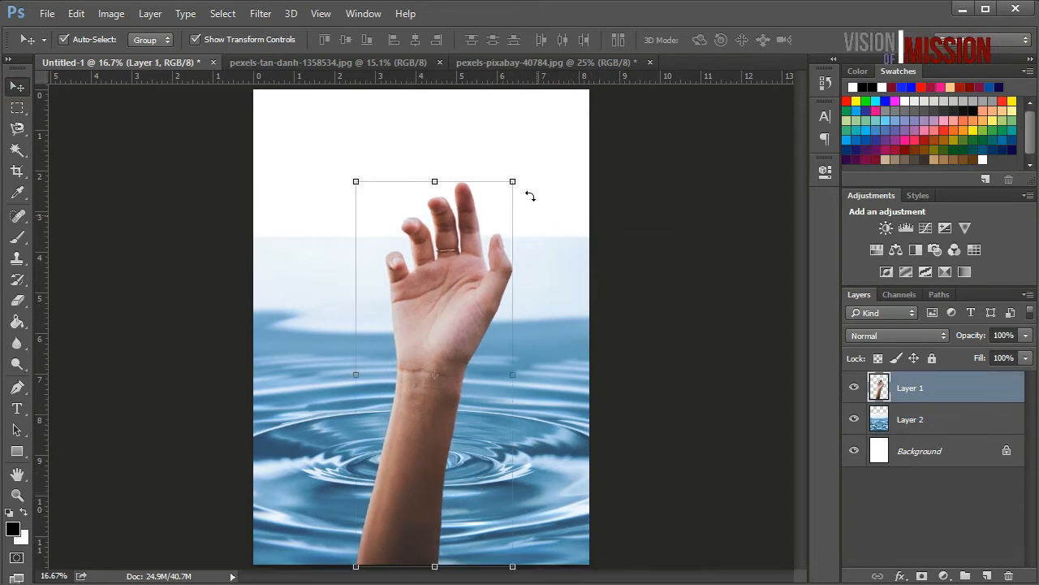
left_click_drag(514, 177, 474, 236)
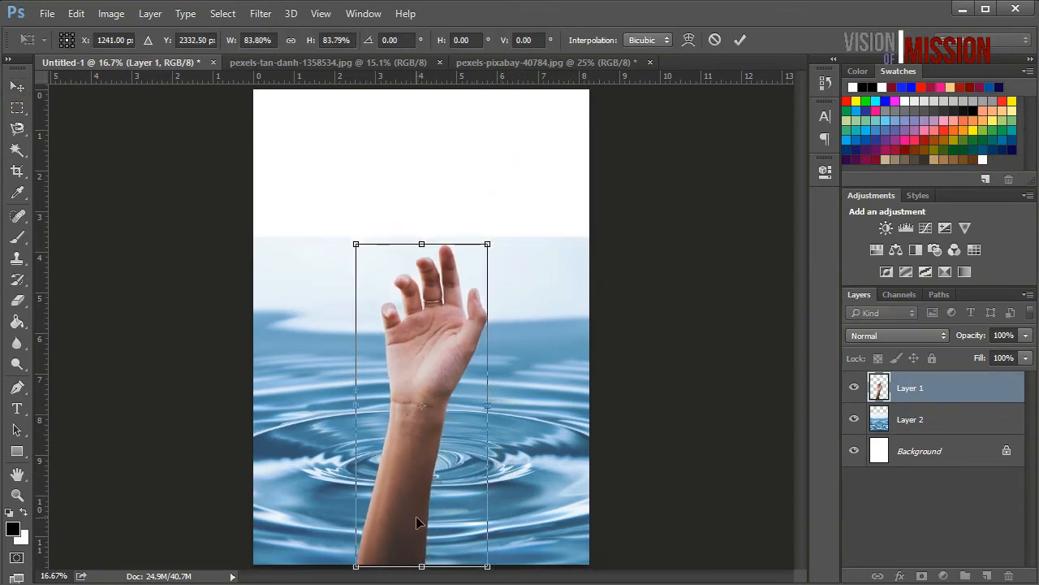
left_click_drag(417, 518, 428, 497)
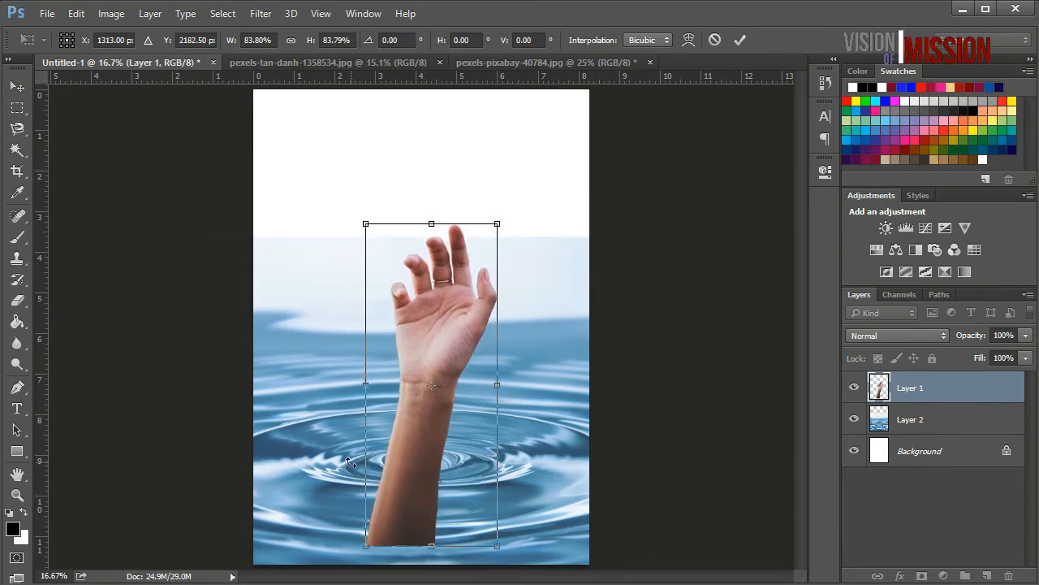
key("Return")
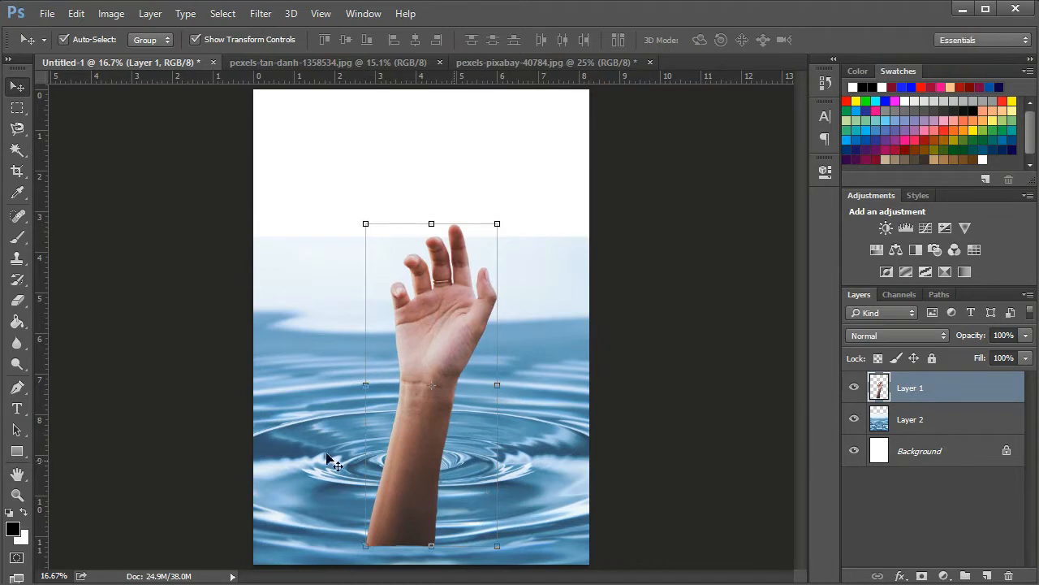
left_click_drag(395, 490, 410, 494)
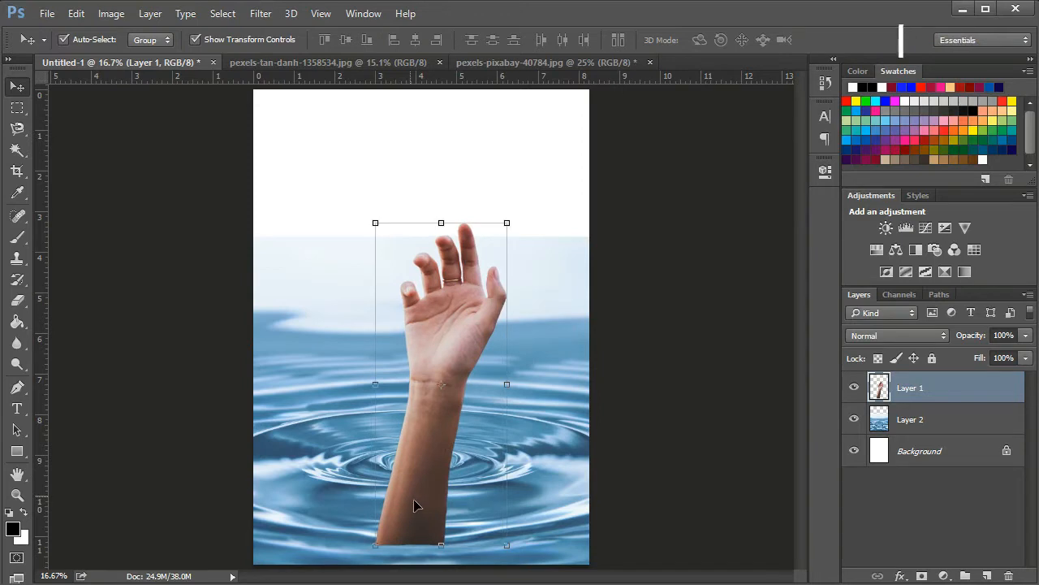
Hide the arm on Layer 1 and make the water on Layer 2 the active layer
left_click(855, 389)
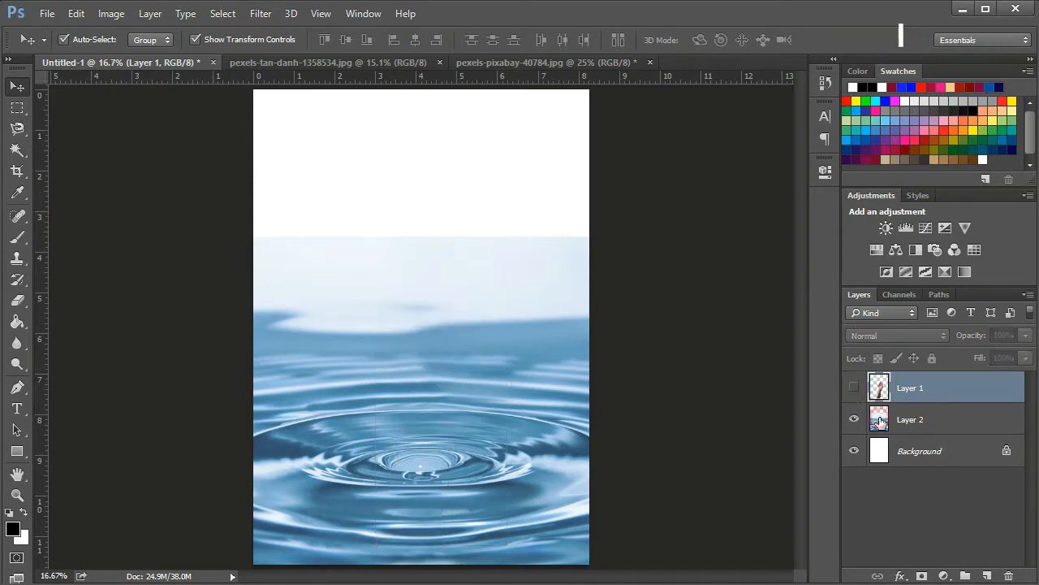
left_click(880, 418)
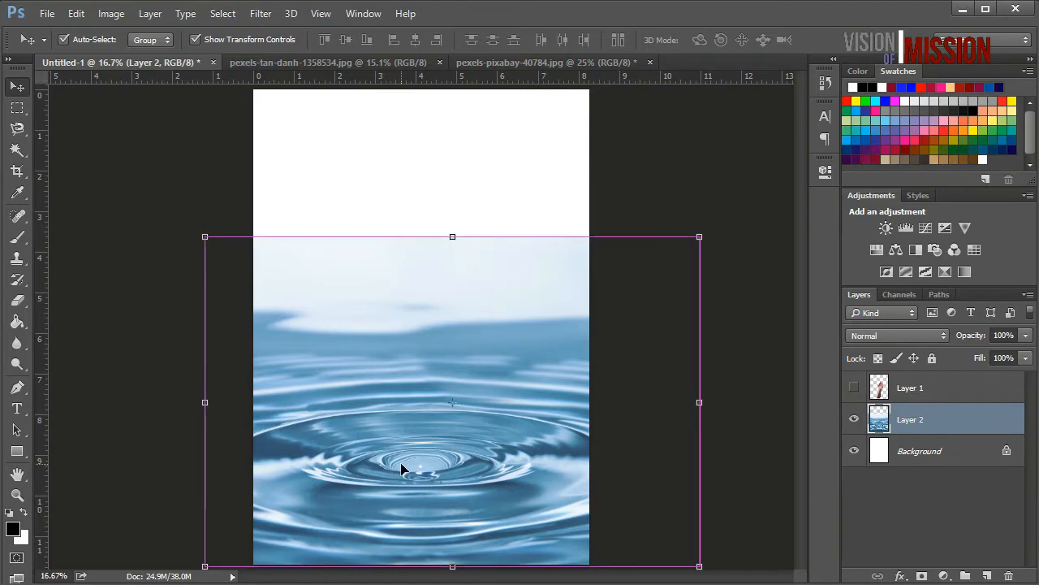
scroll(391, 467, "up", 2)
scroll(375, 480, "down", 3)
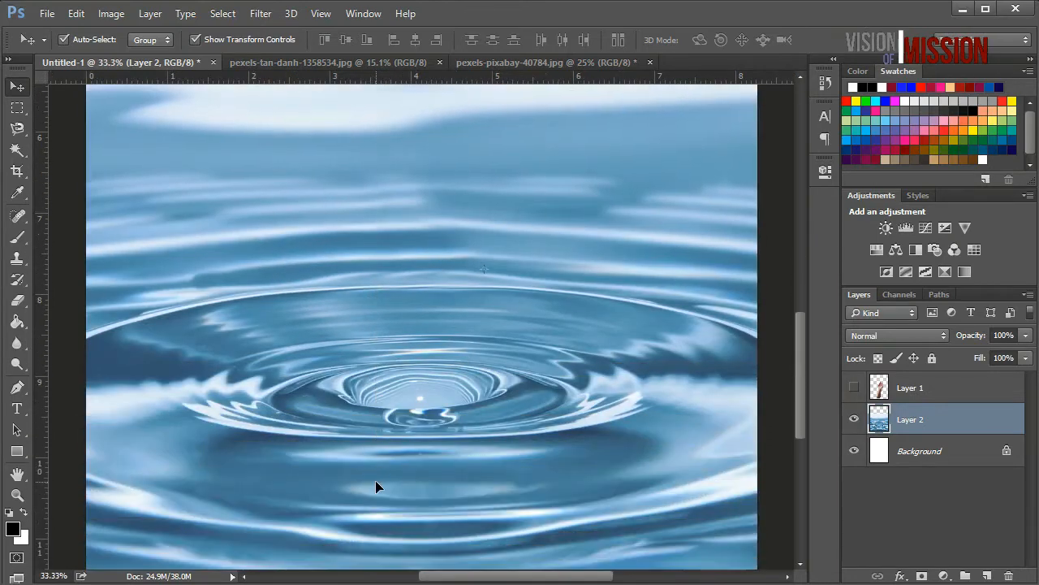
Outline the innermost oval ripple with the Polygonal Lasso and copy it from Layer 2 to a new layer
left_click(17, 150)
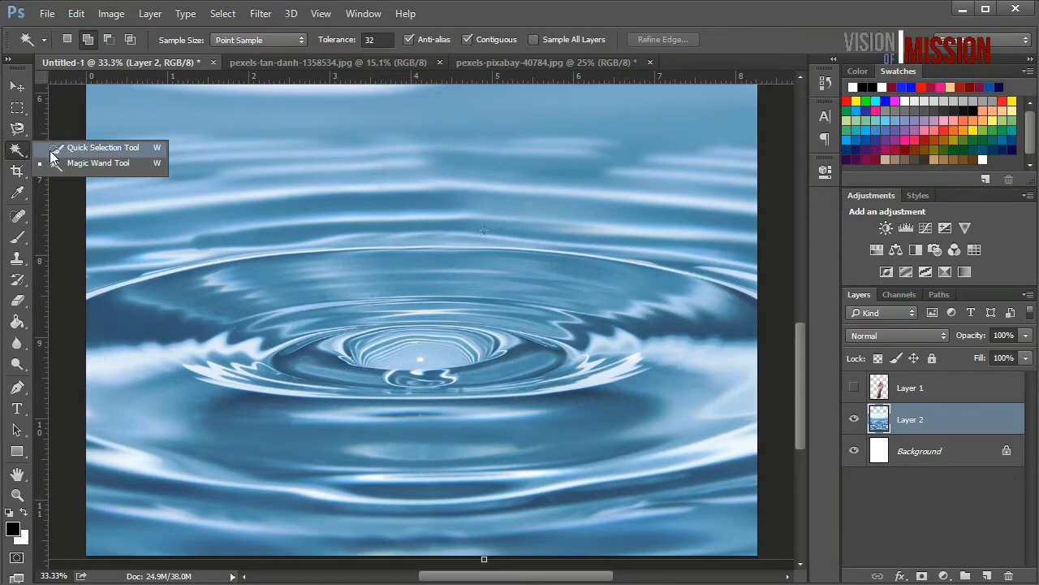
left_click(17, 128)
left_click(89, 142)
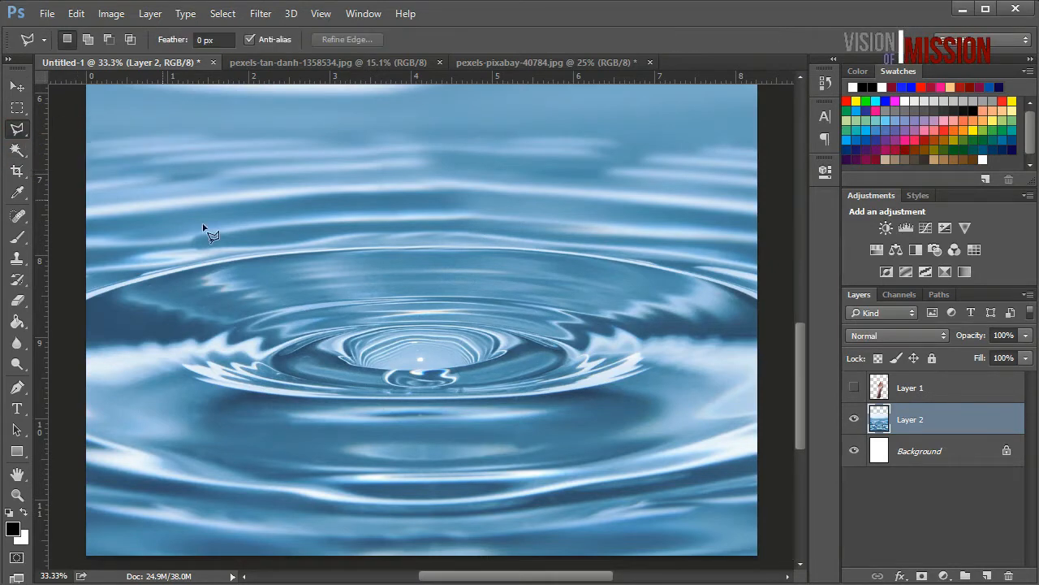
left_click(326, 331)
left_click(315, 383)
left_click(392, 394)
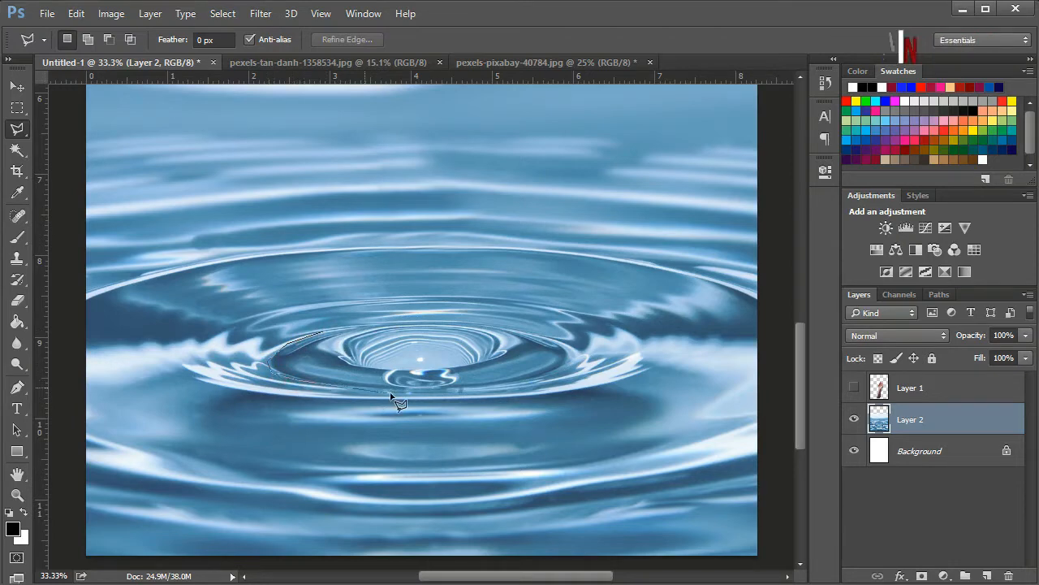
left_click(490, 391)
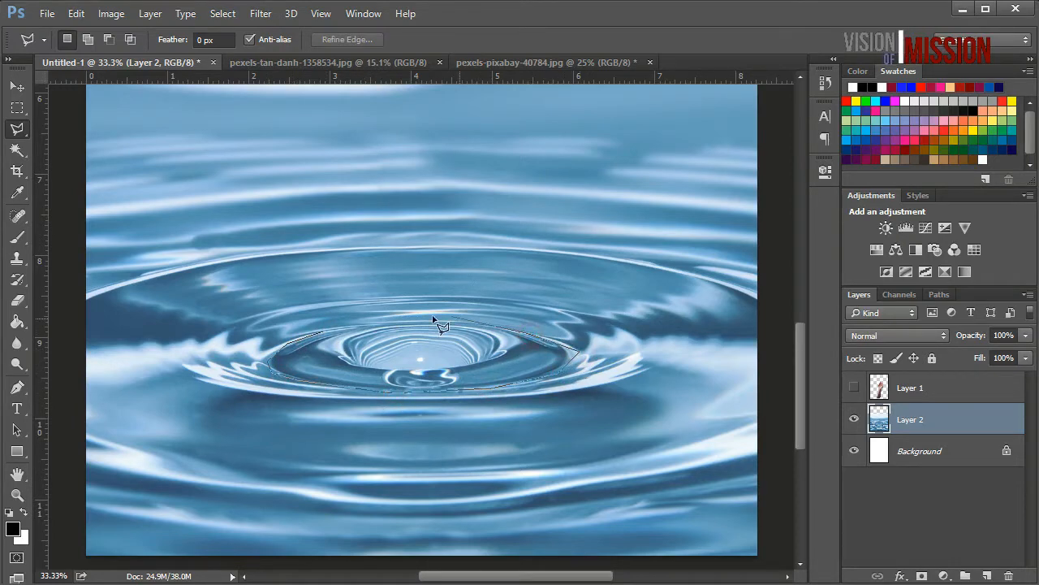
left_click(401, 321)
left_click(339, 326)
left_click(319, 336)
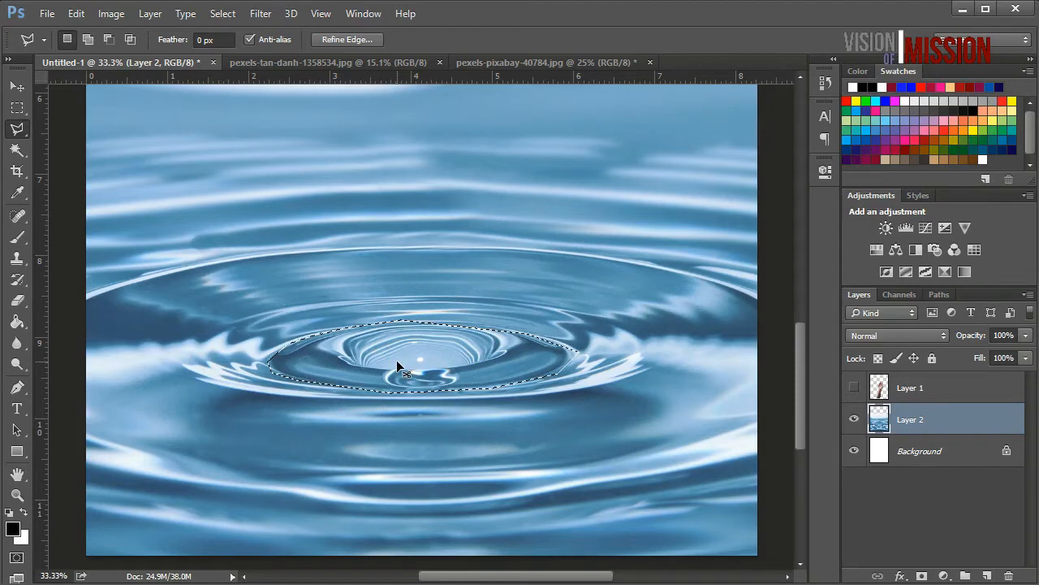
key("ctrl+j")
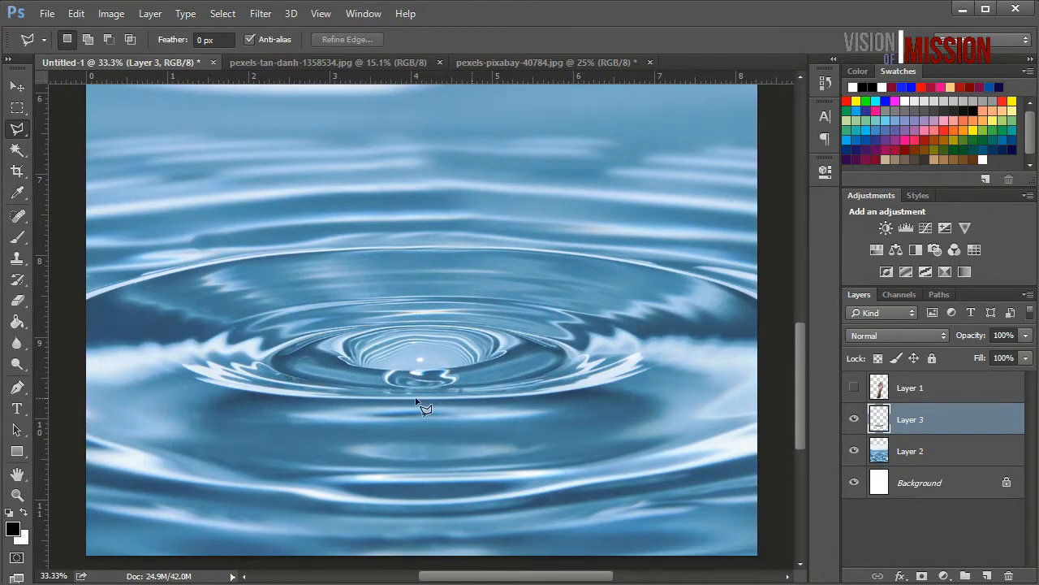
Check the copied ripple centre by hiding and showing Layer 3 and Layer 2, leaving both visible
left_click(855, 419)
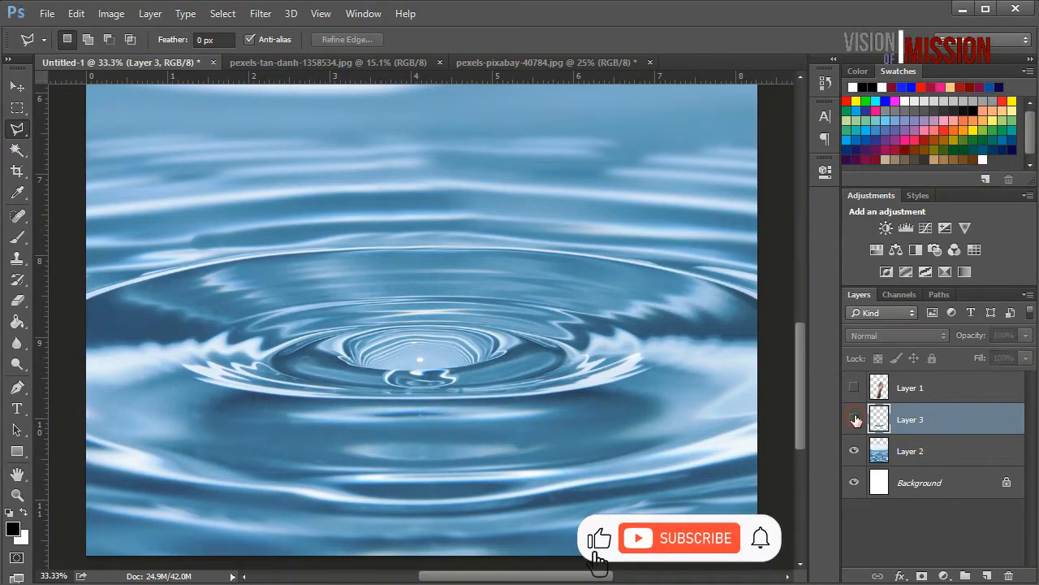
left_click(855, 419)
left_click(854, 450)
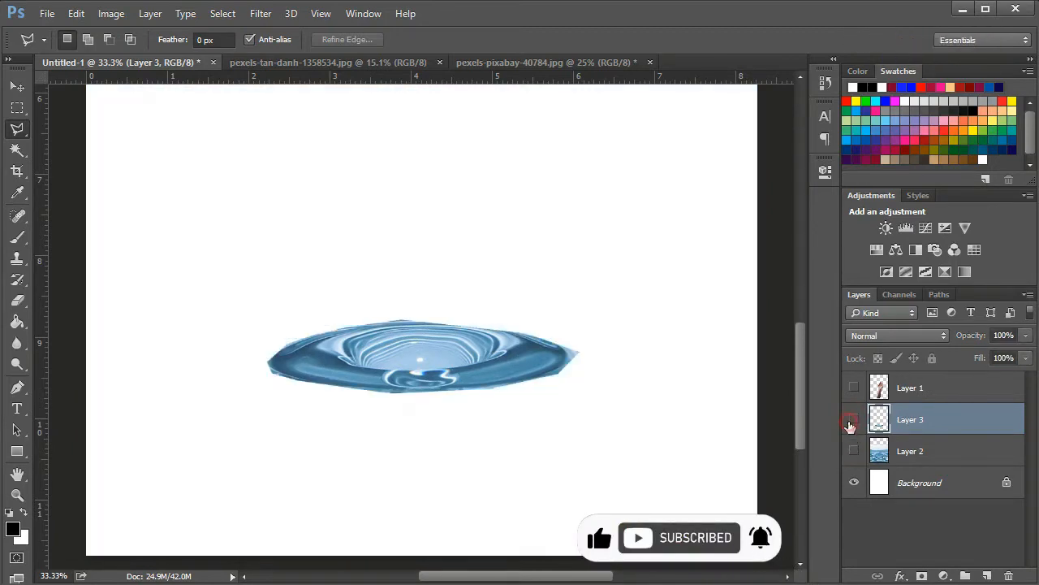
left_click(852, 420)
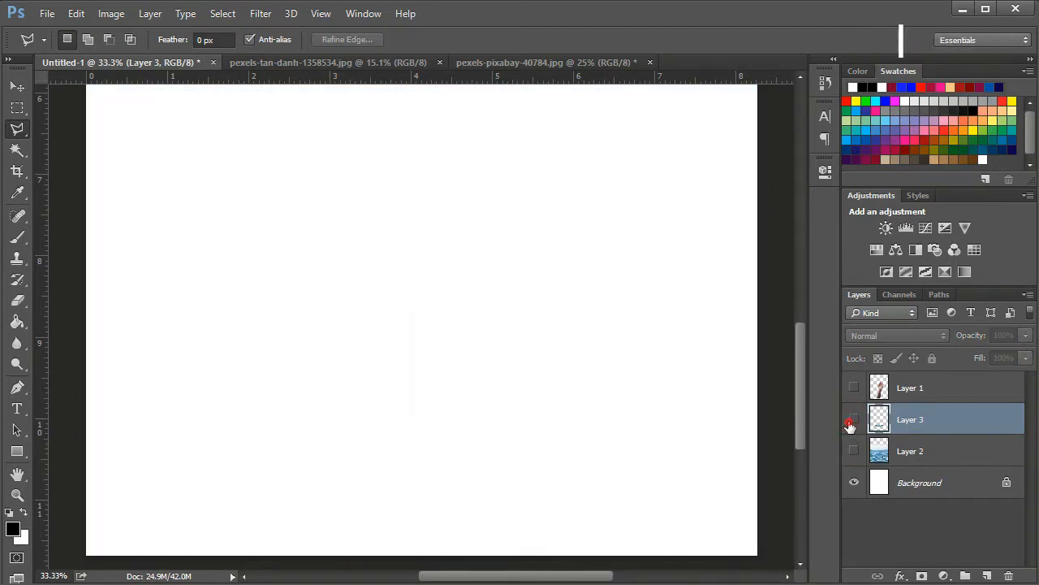
left_click(853, 419)
left_click(853, 419)
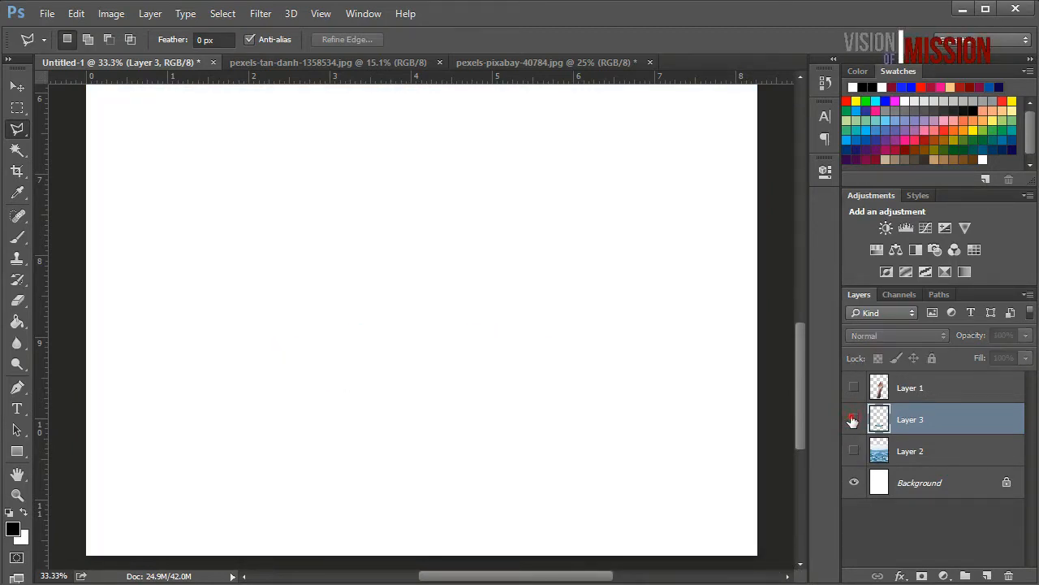
left_click(854, 420)
left_click(854, 451)
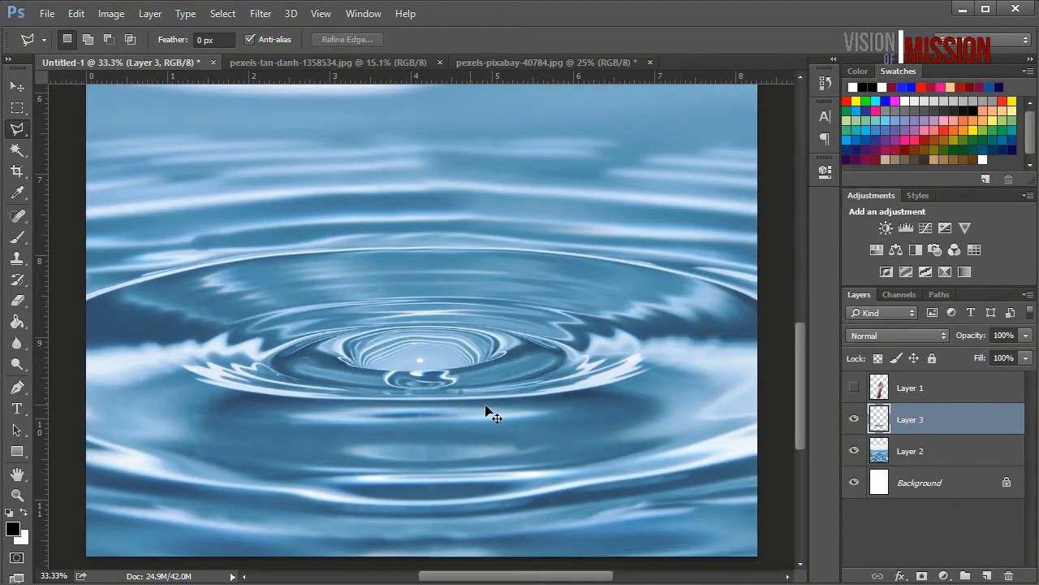
Make the arm on Layer 1 visible and move that layer beneath the ripple copy on Layer 3
key("ctrl+minus")
key("ctrl+minus")
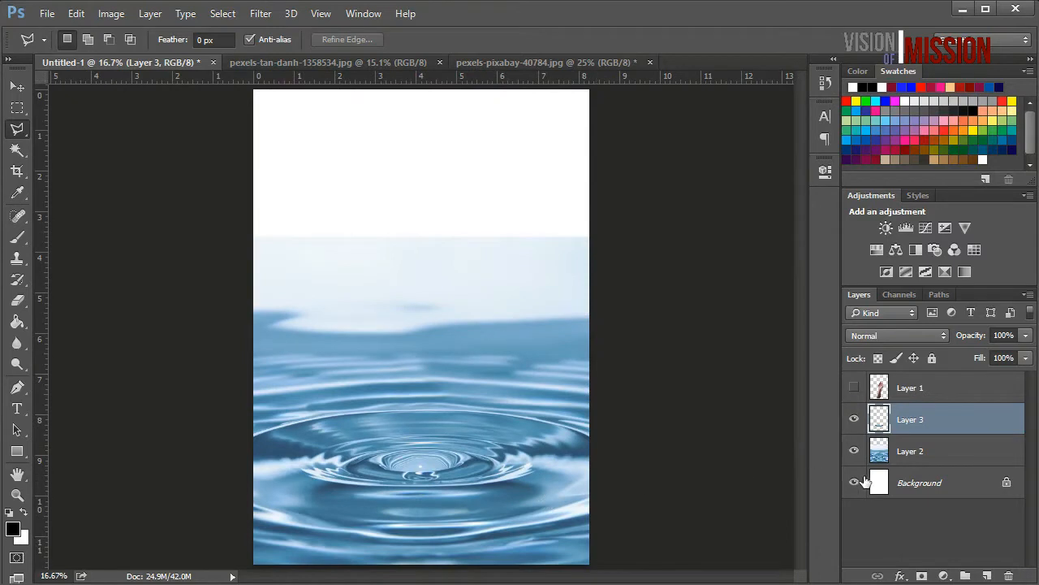
left_click(854, 387)
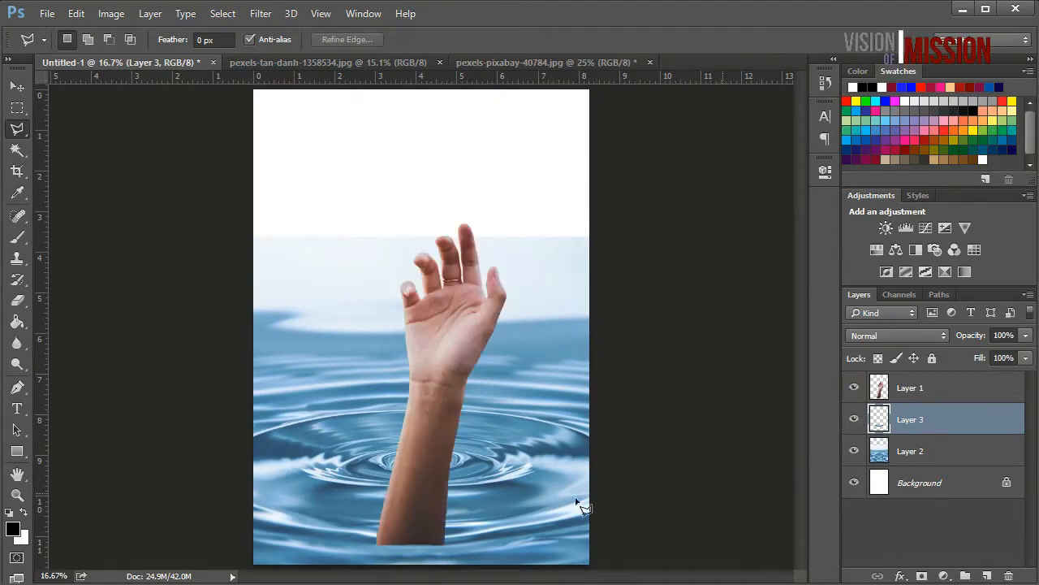
left_click(902, 391)
left_click_drag(901, 391, 903, 429)
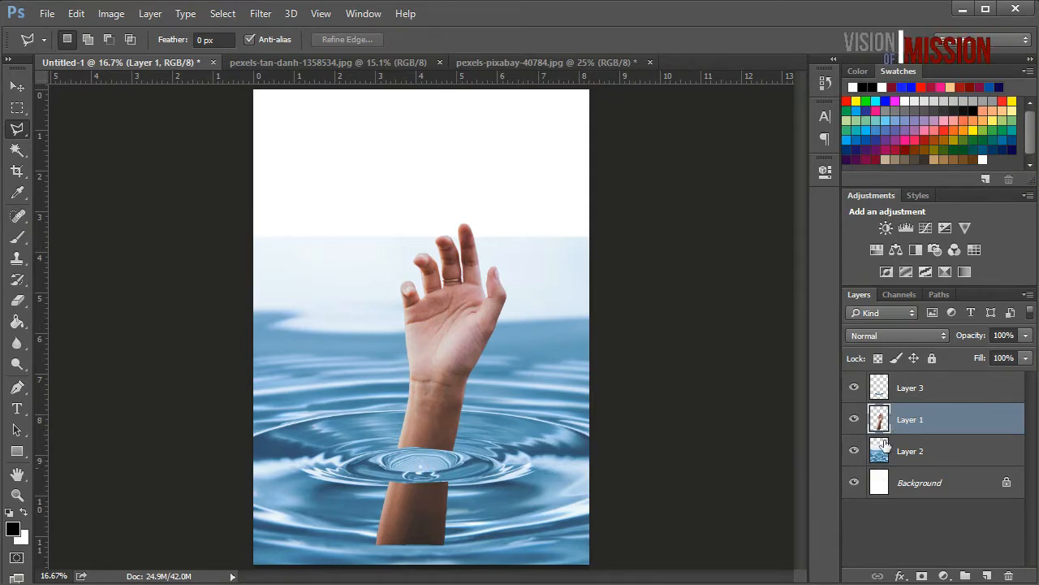
Add a layer mask to the ripple copy on Layer 3
left_click(888, 398)
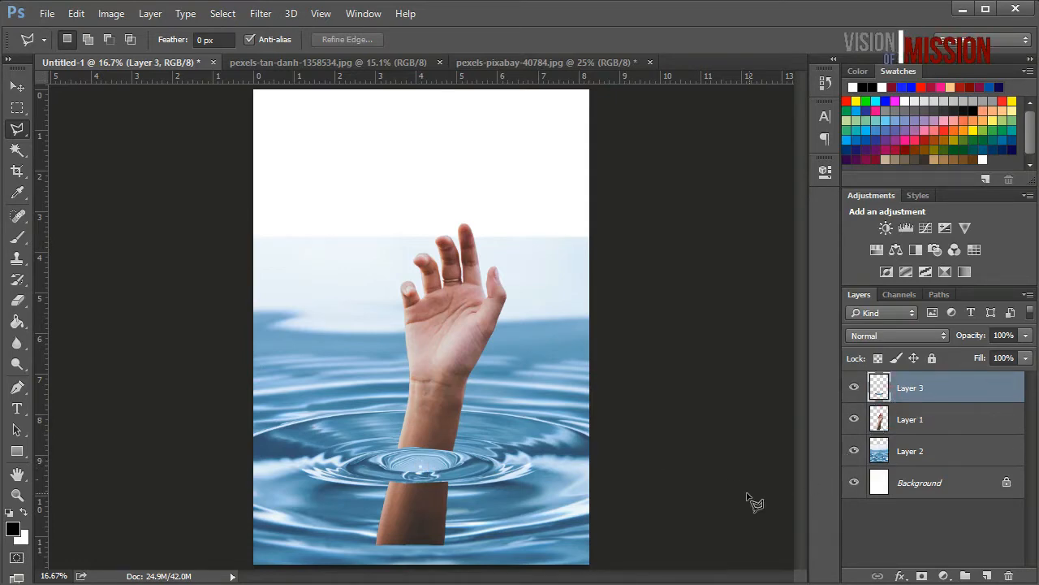
key("ctrl+plus")
scroll(585, 501, "down", 4)
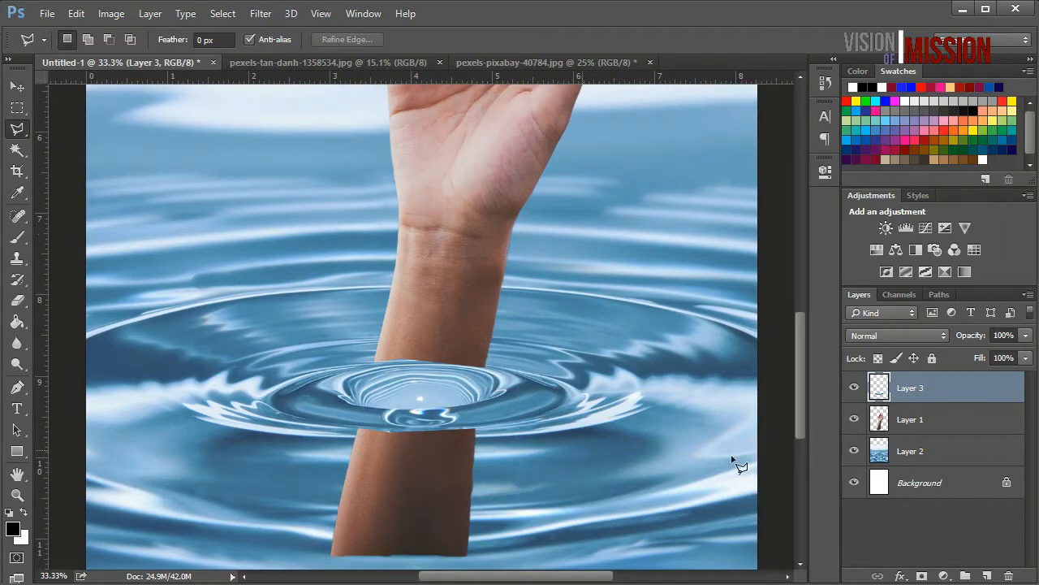
left_click(918, 392)
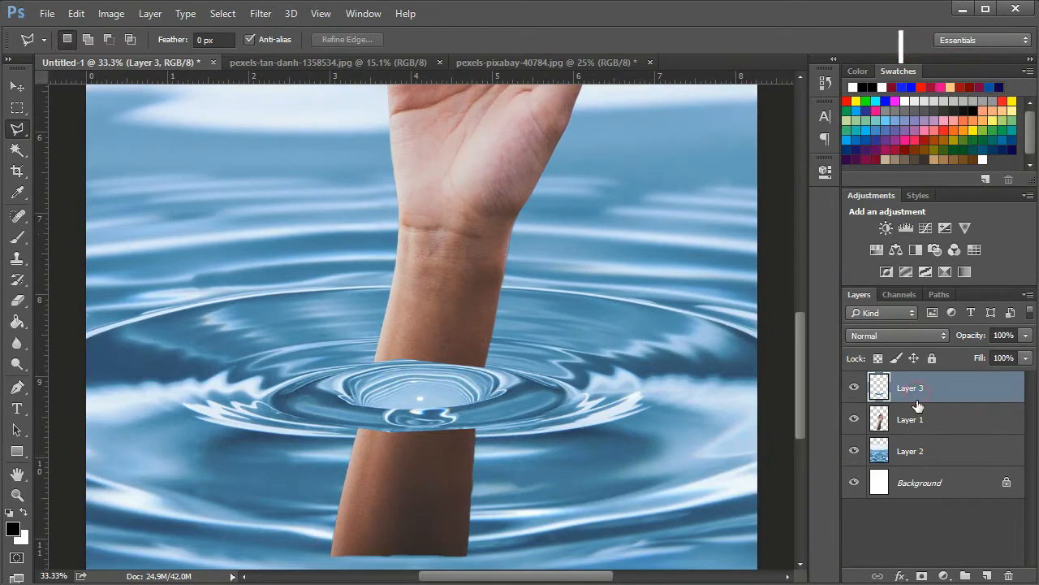
left_click(922, 576)
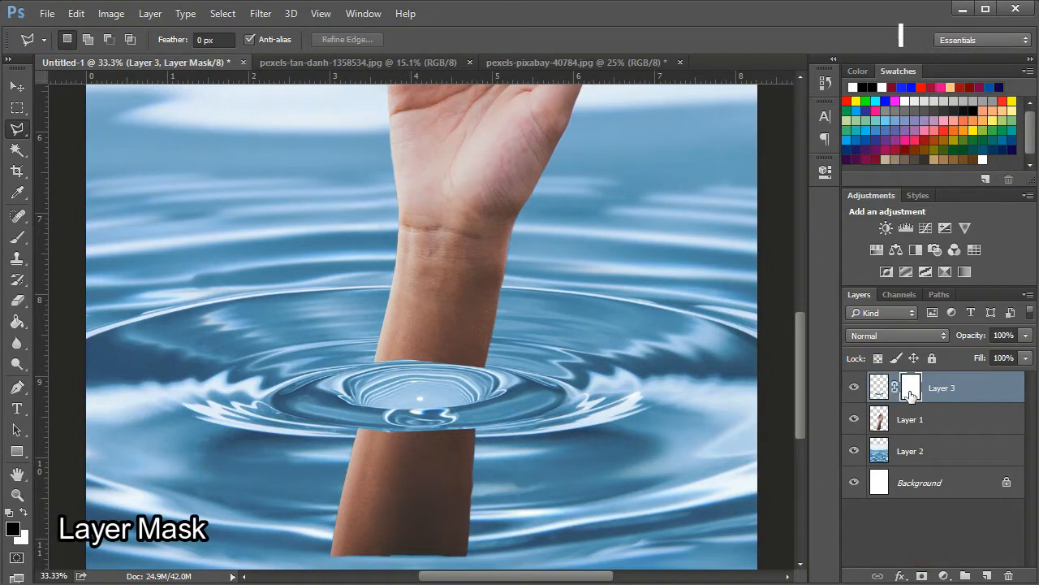
Paint black on Layer 3's mask with the Brush, reducing it from 200 to 40 px, to reveal the forearm inside the ripple centre
left_click(17, 236)
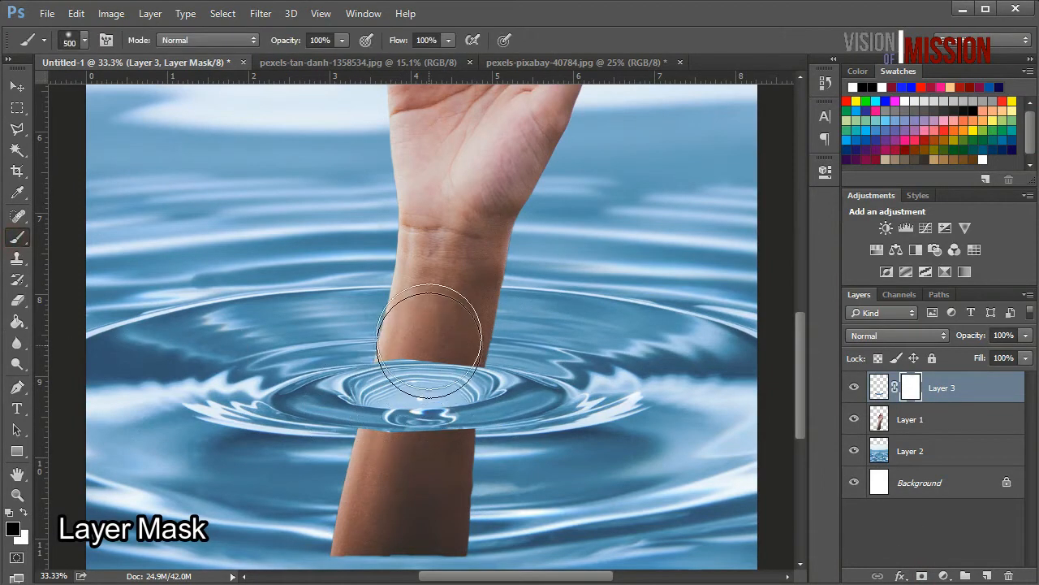
key("bracketleft")
key("bracketleft")
key("bracketleft")
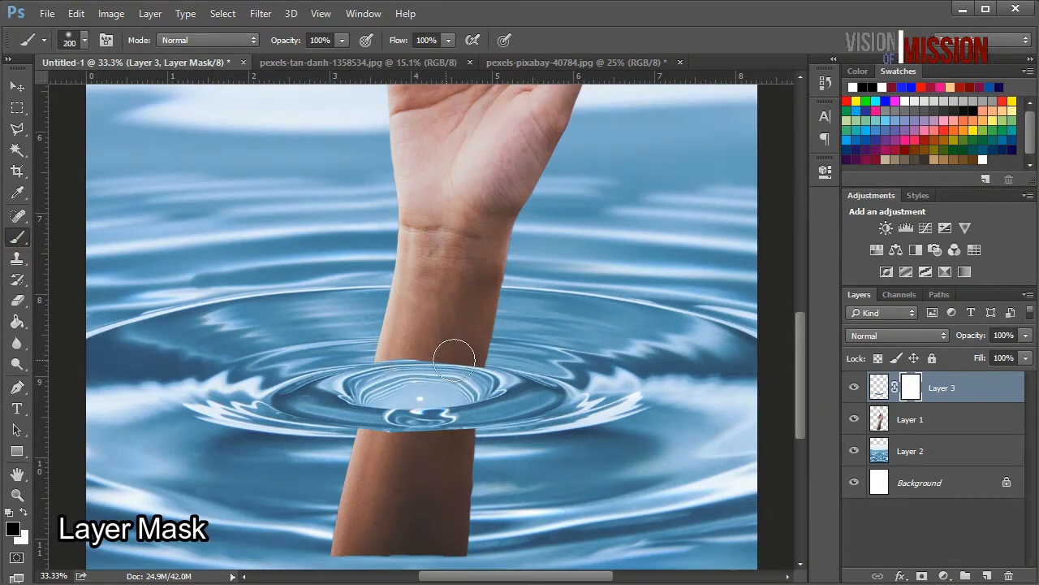
mouse_move(468, 358)
left_mouse_down()
mouse_move(410, 366)
mouse_move(378, 346)
mouse_move(382, 380)
mouse_move(372, 365)
mouse_move(459, 366)
mouse_move(472, 354)
mouse_move(415, 364)
mouse_move(454, 359)
mouse_move(459, 367)
mouse_move(446, 368)
mouse_move(470, 371)
mouse_move(467, 392)
mouse_move(375, 392)
mouse_move(465, 392)
mouse_move(437, 394)
left_mouse_up()
key("bracketleft")
key("bracketleft")
key("bracketleft")
key("bracketleft")
key("bracketleft")
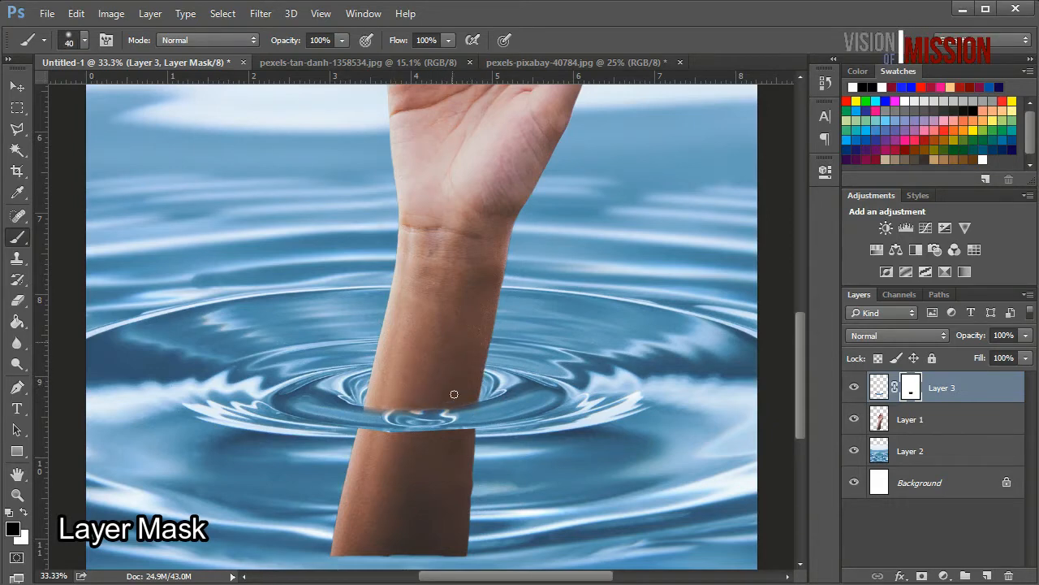
key("ctrl+minus")
key("ctrl+minus")
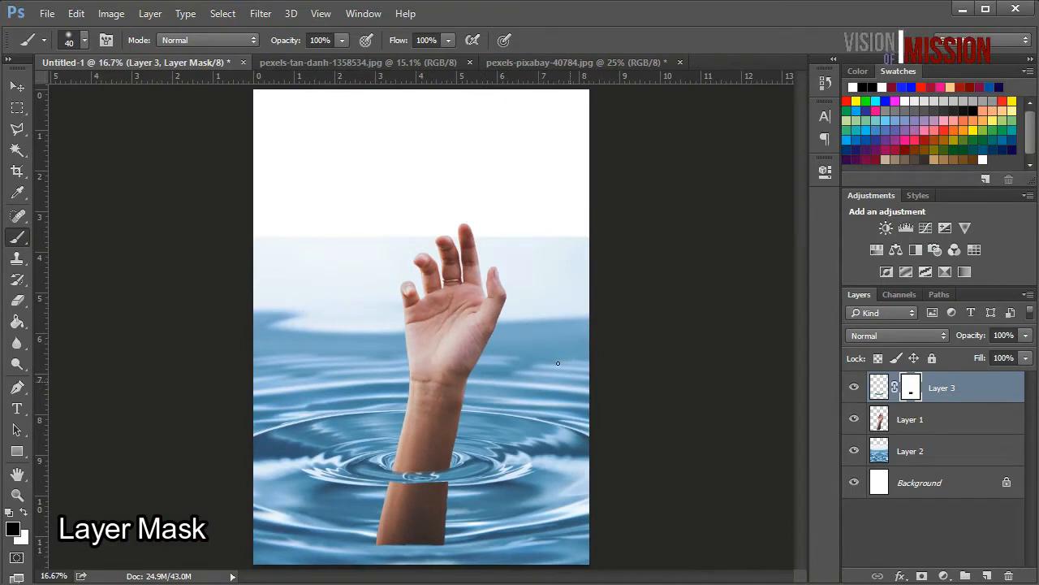
Add a layer mask to Layer 1 and paint out the arm below the ripple with a black 150 px brush
left_click(882, 422)
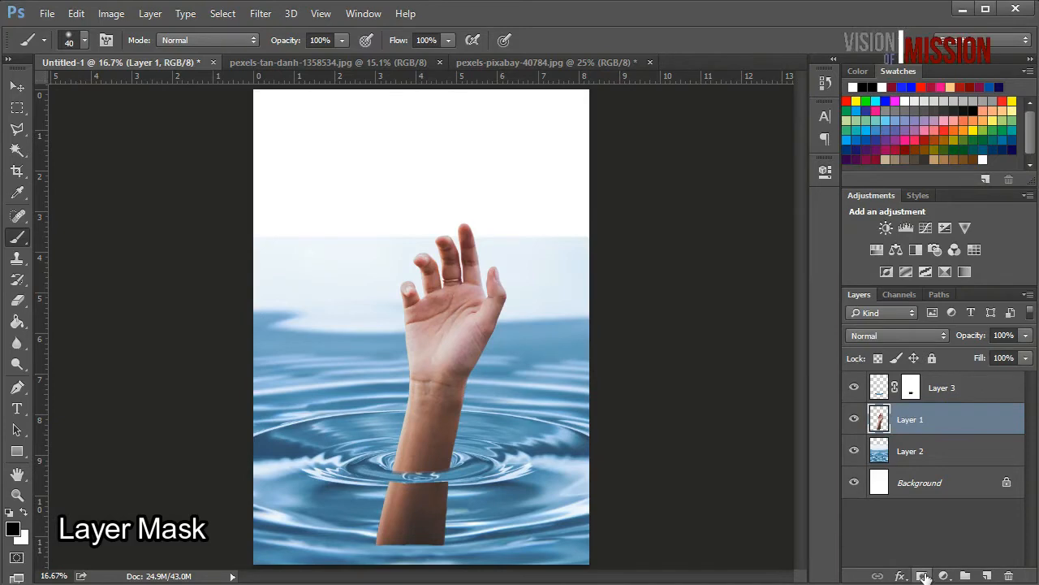
left_click(922, 576)
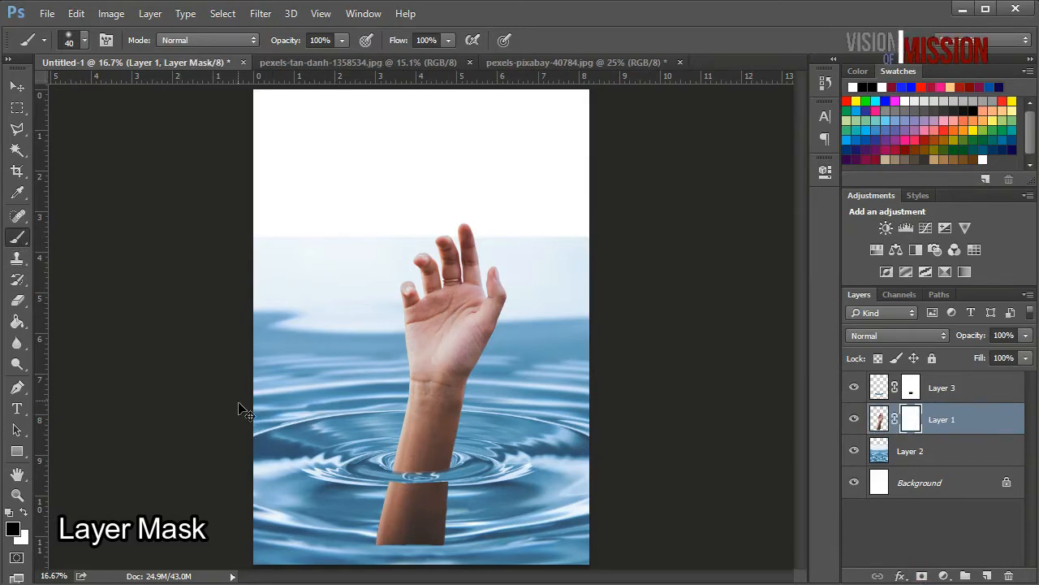
scroll(239, 415, "up", 2)
scroll(299, 431, "down", 3)
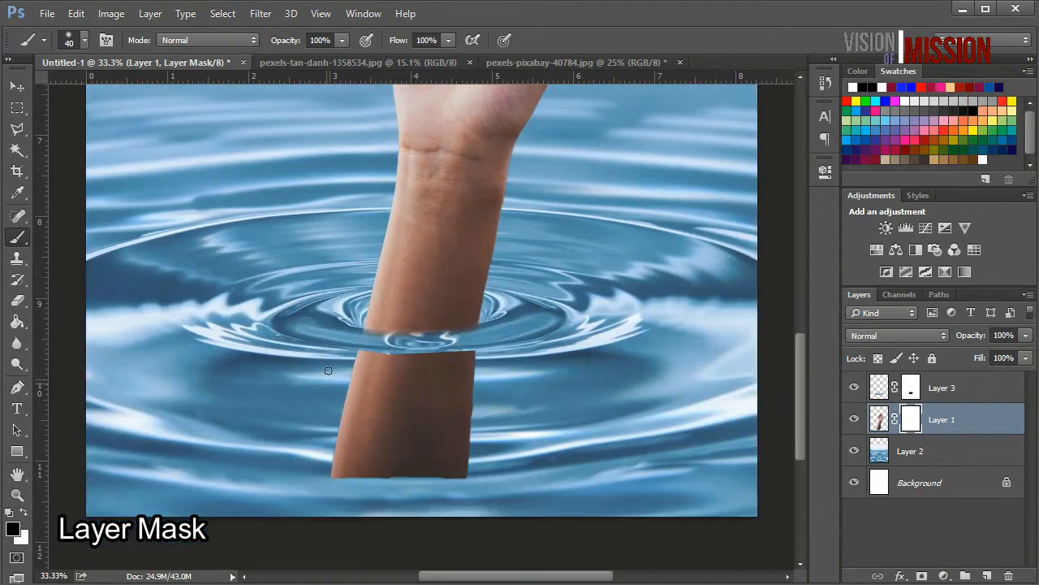
scroll(331, 355, "down", 1)
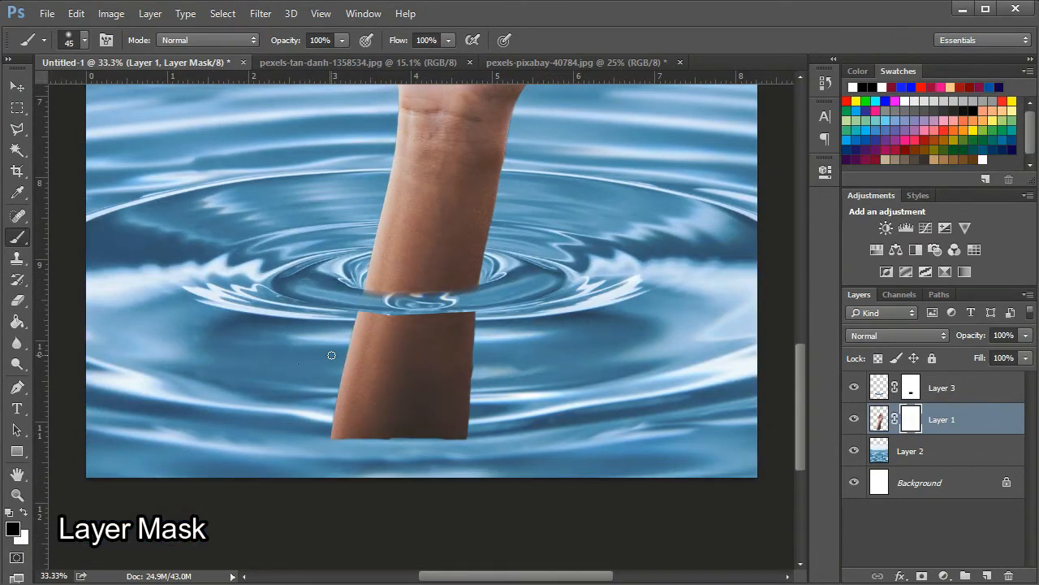
key("bracketright")
key("bracketright")
key("bracketright")
key("bracketright")
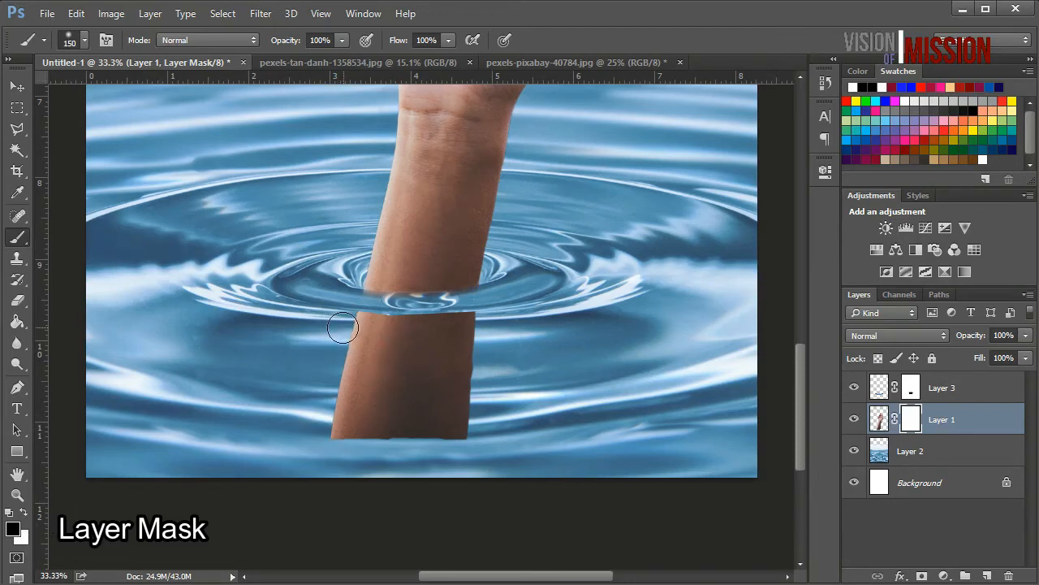
mouse_move(342, 328)
left_mouse_down()
mouse_move(484, 328)
mouse_move(338, 325)
mouse_move(380, 324)
mouse_move(349, 324)
mouse_move(329, 412)
mouse_move(336, 439)
mouse_move(358, 401)
mouse_move(351, 342)
mouse_move(426, 418)
mouse_move(437, 368)
mouse_move(385, 366)
mouse_move(437, 364)
mouse_move(355, 344)
mouse_move(488, 350)
mouse_move(310, 407)
mouse_move(489, 428)
mouse_move(506, 361)
mouse_move(486, 414)
mouse_move(468, 421)
mouse_move(491, 388)
mouse_move(410, 410)
mouse_move(373, 366)
left_mouse_up()
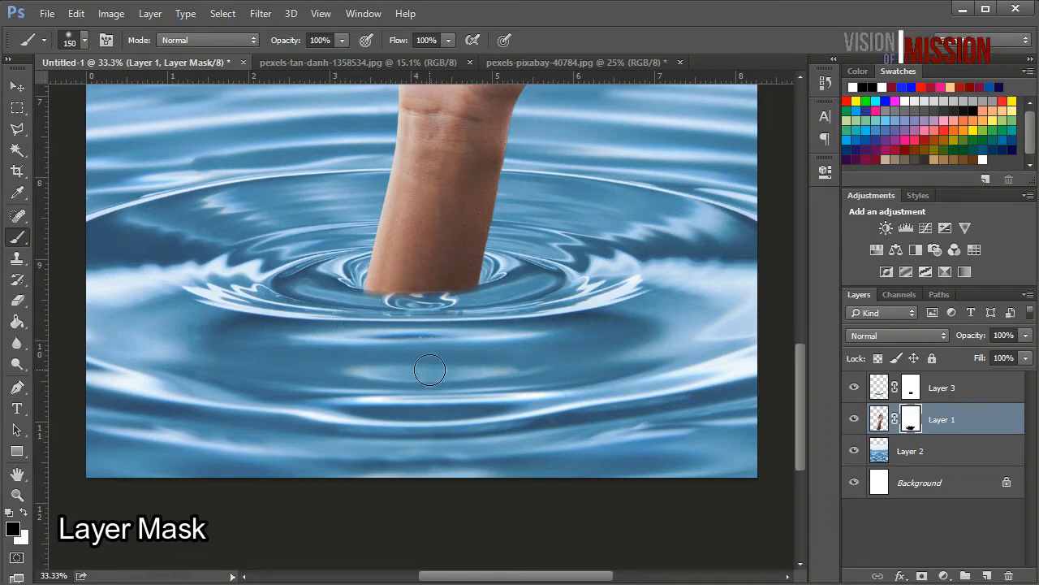
key("bracketleft")
key("bracketleft")
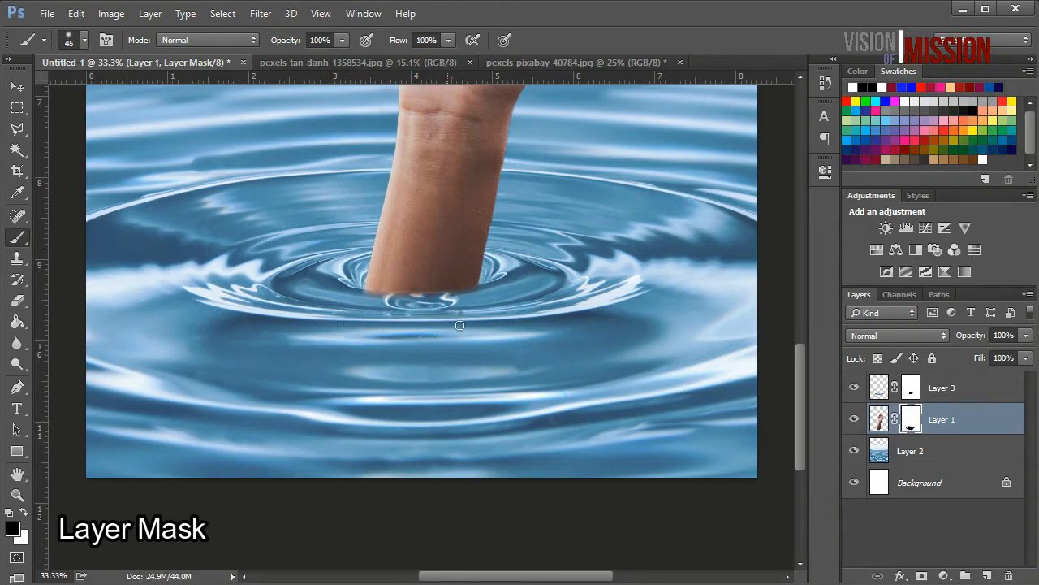
key("ctrl+minus")
key("ctrl+minus")
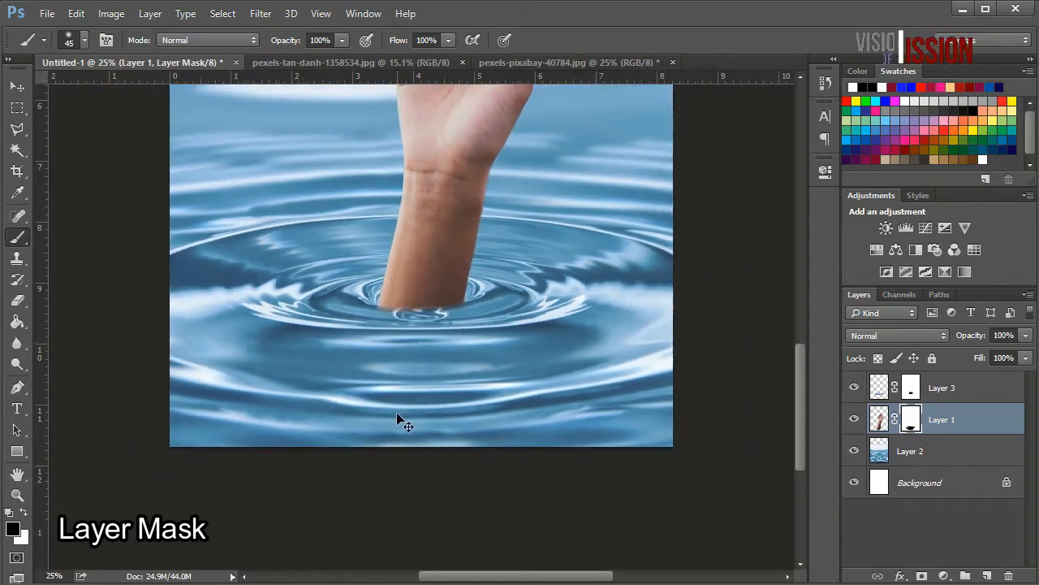
key("ctrl+minus")
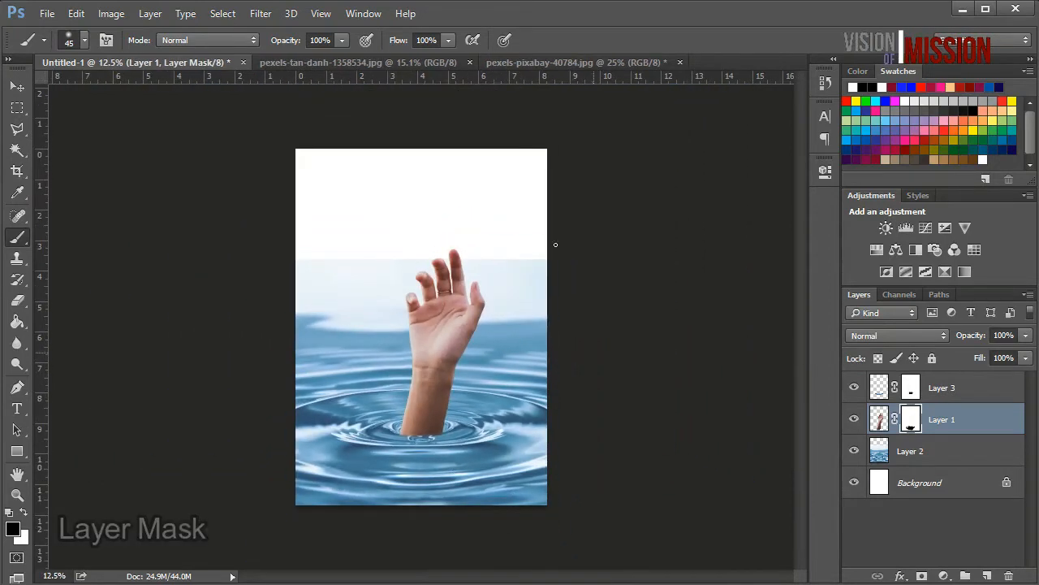
Examine how the masked layers combine by hiding and showing Layer 3, Layer 1 and Layer 2, leaving all visible with no layer selected
left_click(4, 89)
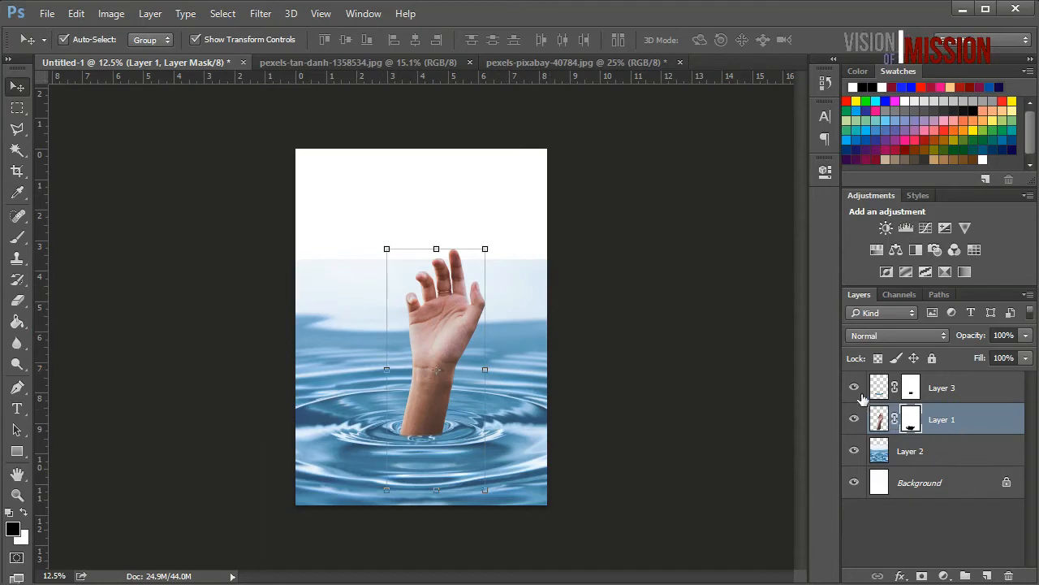
left_click(858, 389)
left_click(852, 422)
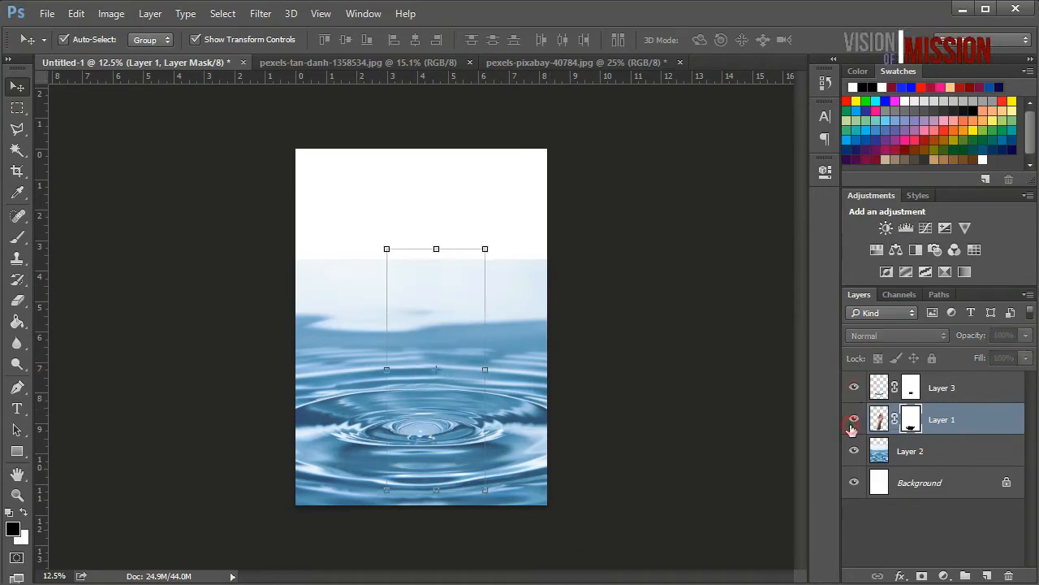
left_click(854, 421)
left_click(854, 451)
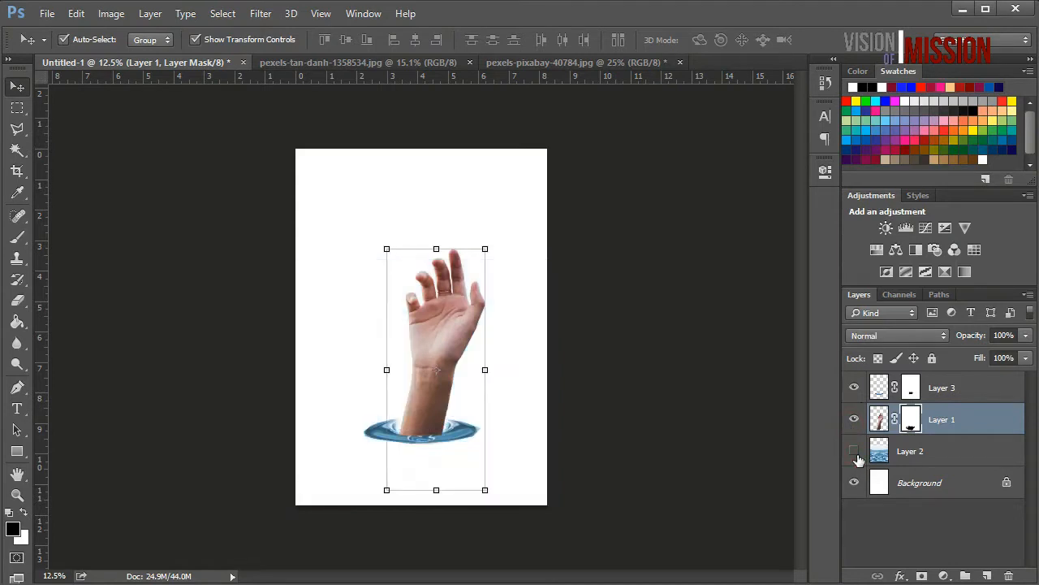
left_click(854, 451)
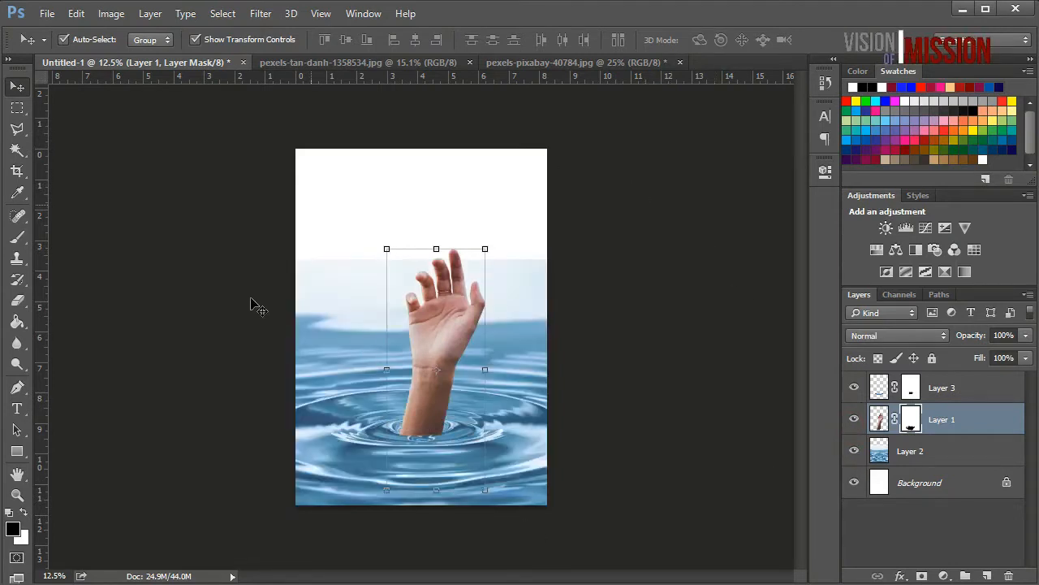
key("ctrl+plus")
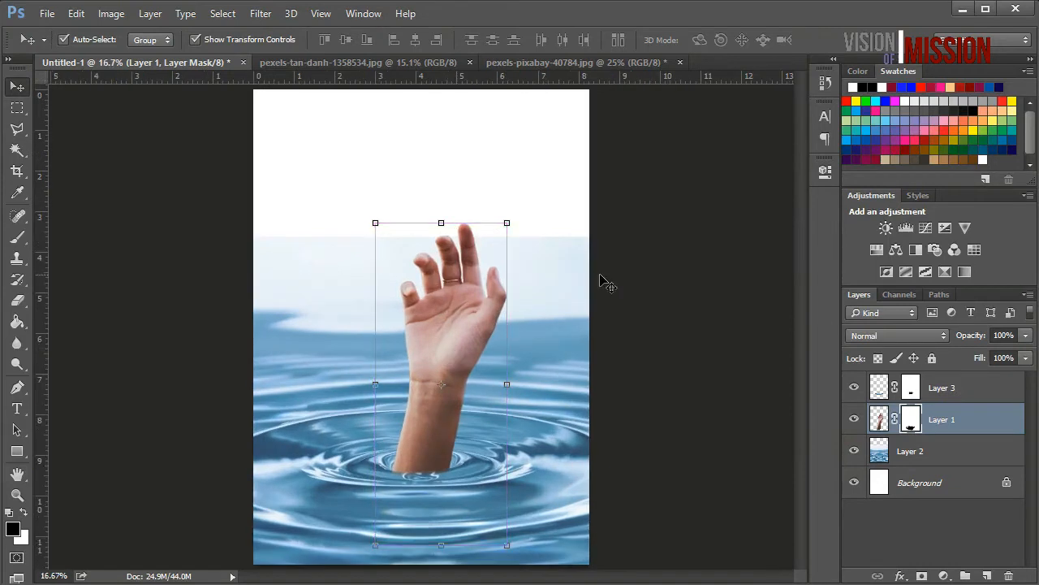
key("ctrl+plus")
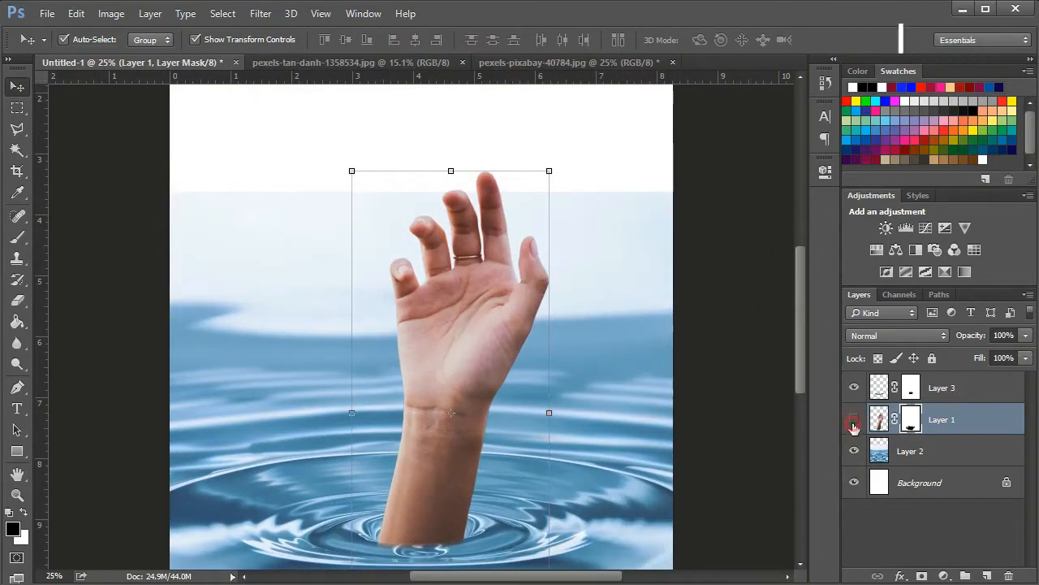
left_click(854, 421)
left_click(854, 420)
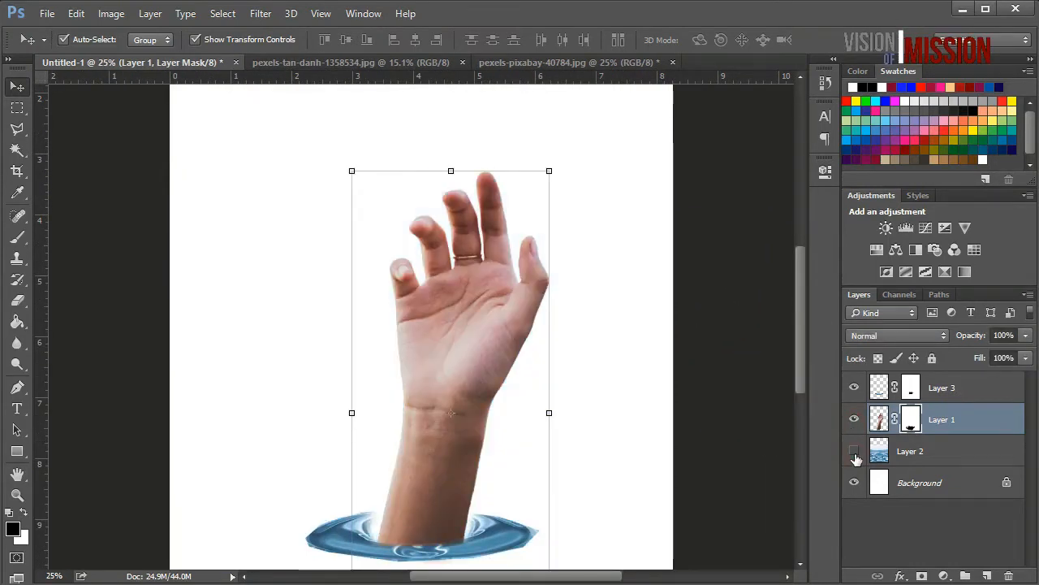
left_click(853, 451)
left_click(853, 390)
left_click(853, 390)
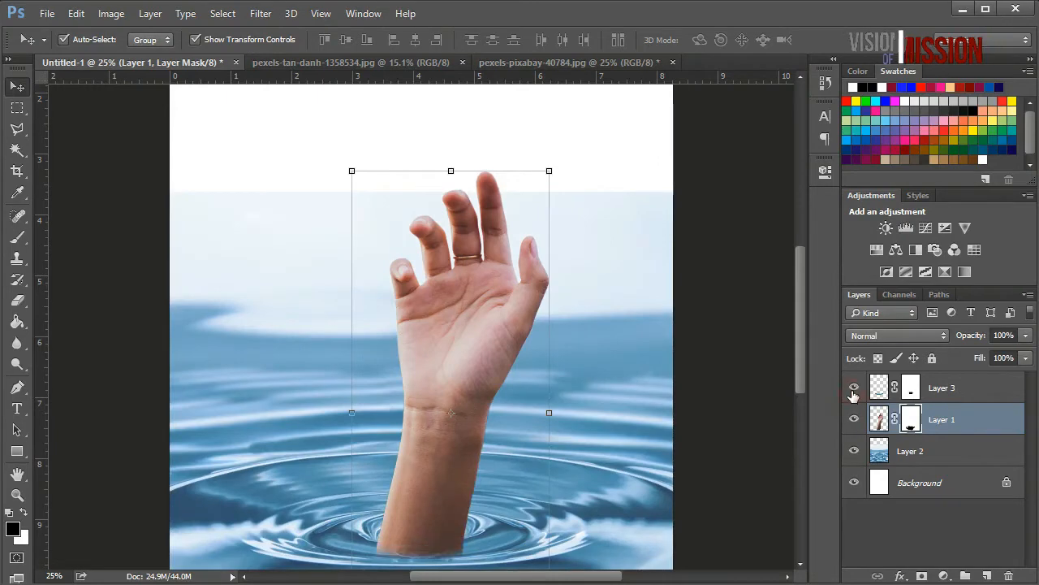
key("ctrl+minus")
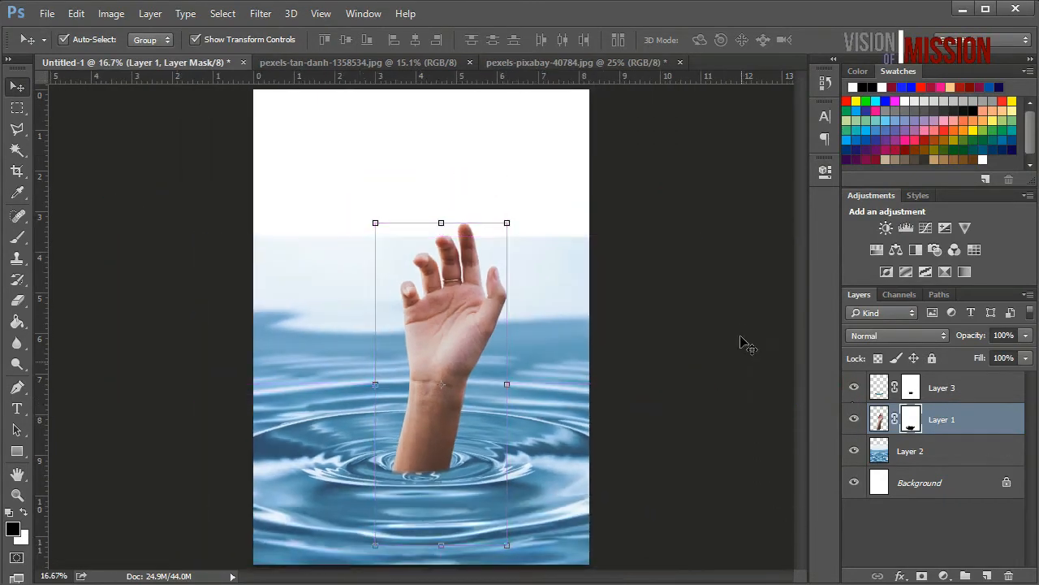
left_click(722, 310)
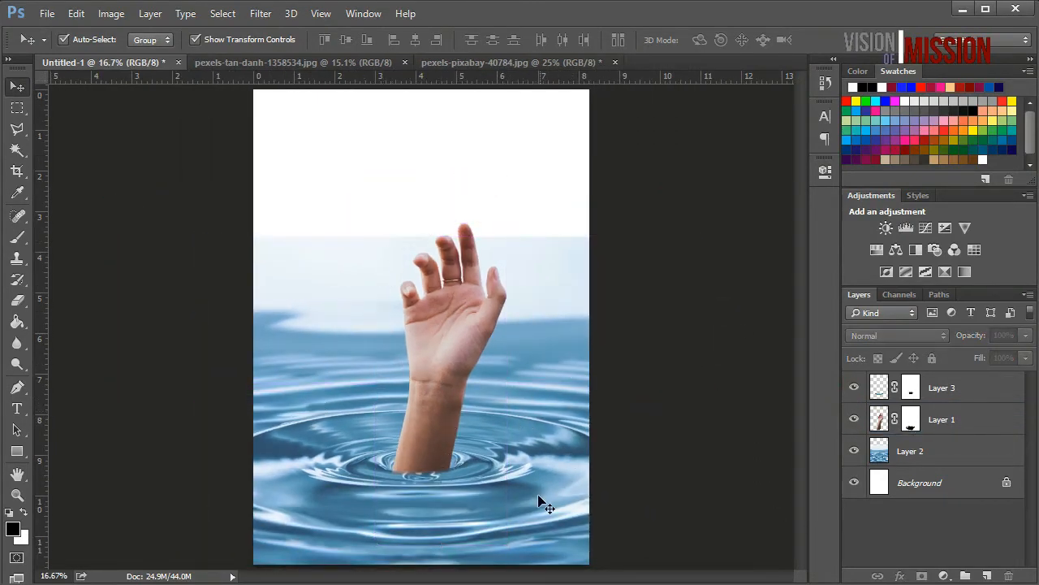
Close the pexels-pixabay-40784.jpg document without saving its changes
left_click(463, 65)
left_click(615, 63)
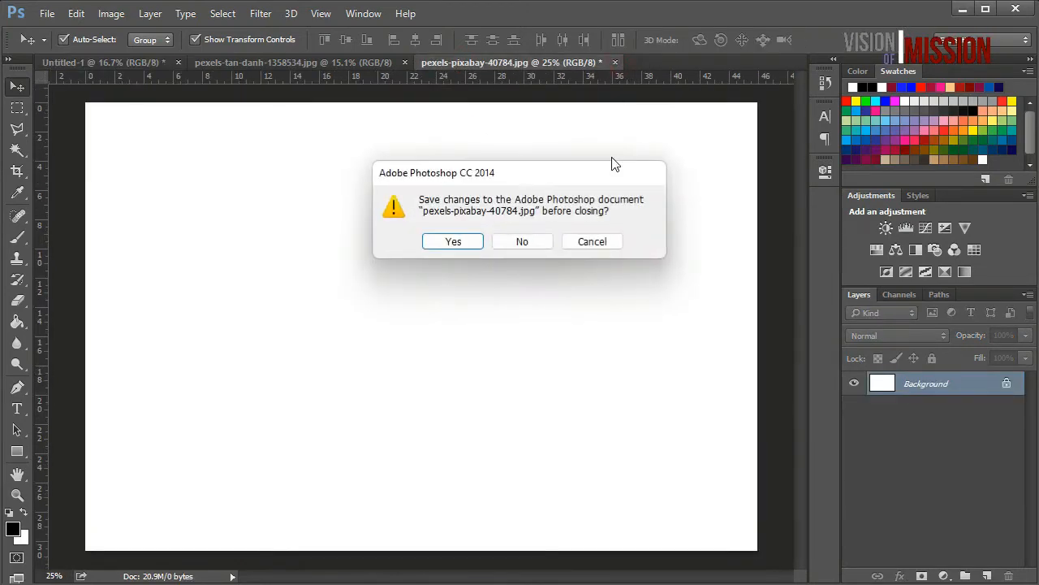
left_click(529, 244)
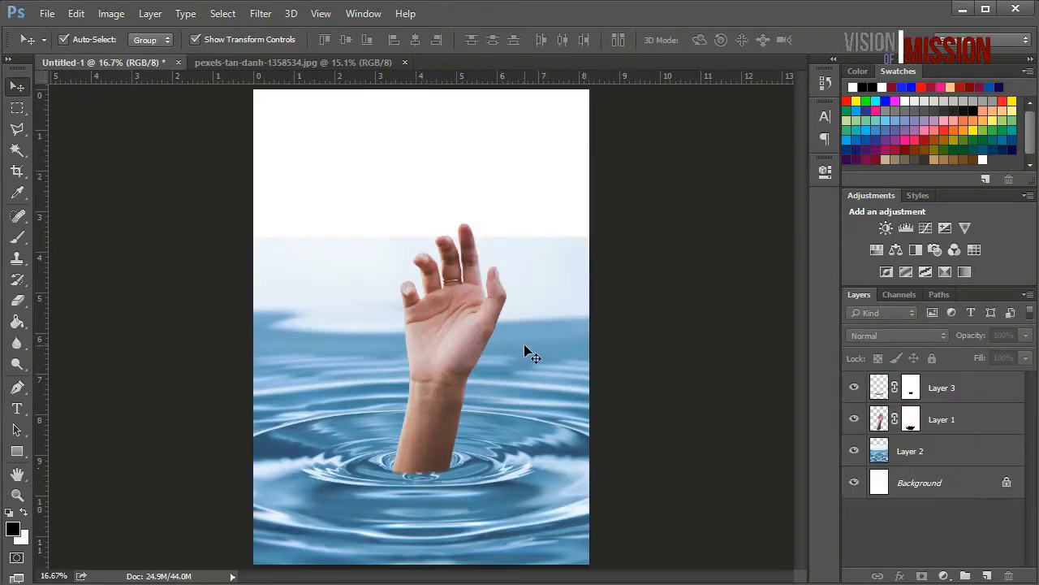
Switch to the original hand photo document and clear the selection around the arm
left_click(256, 63)
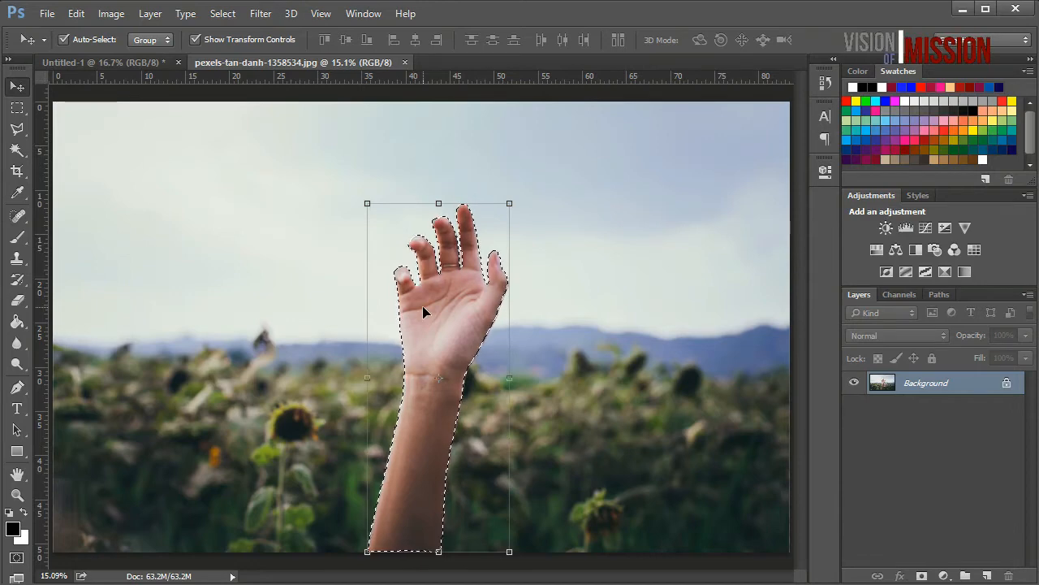
key("ctrl+d")
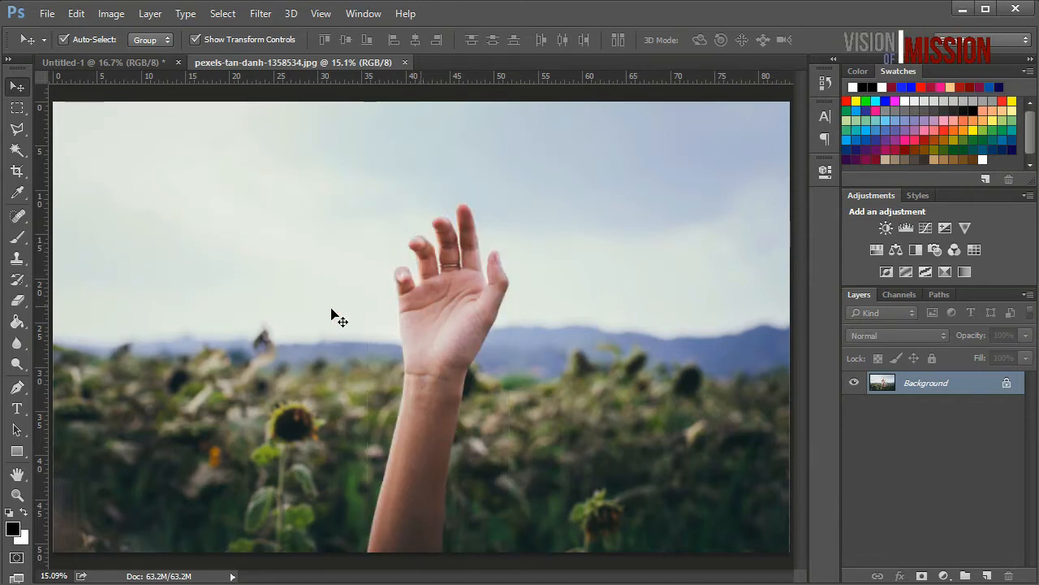
key("ctrl+minus")
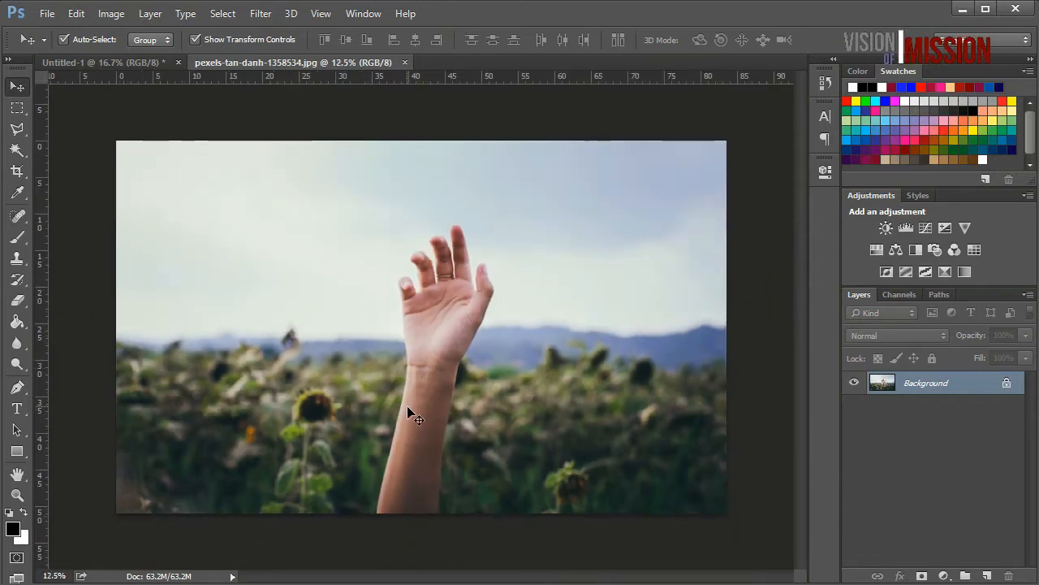
Cut the full-height area beside the arm from the hand photo's wider sunflower side and paste it into the Untitled-1 composite
key("ctrl+minus")
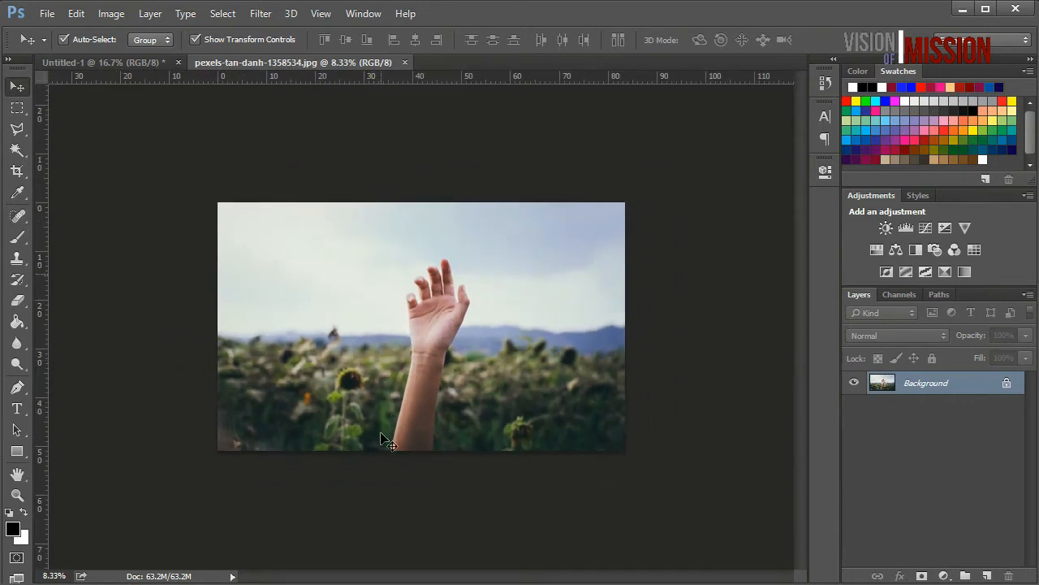
left_click(17, 107)
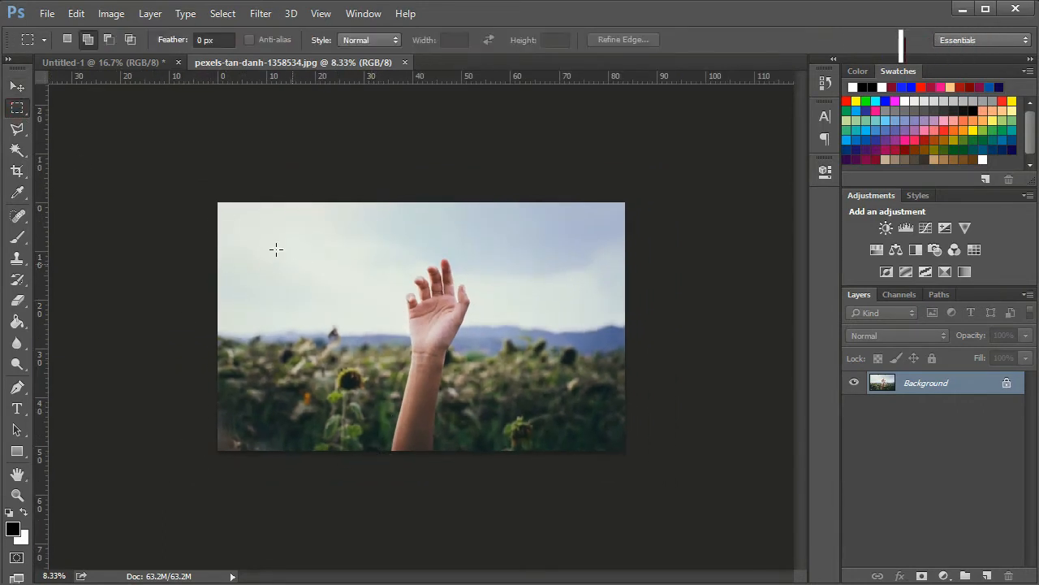
left_click_drag(212, 203, 389, 451)
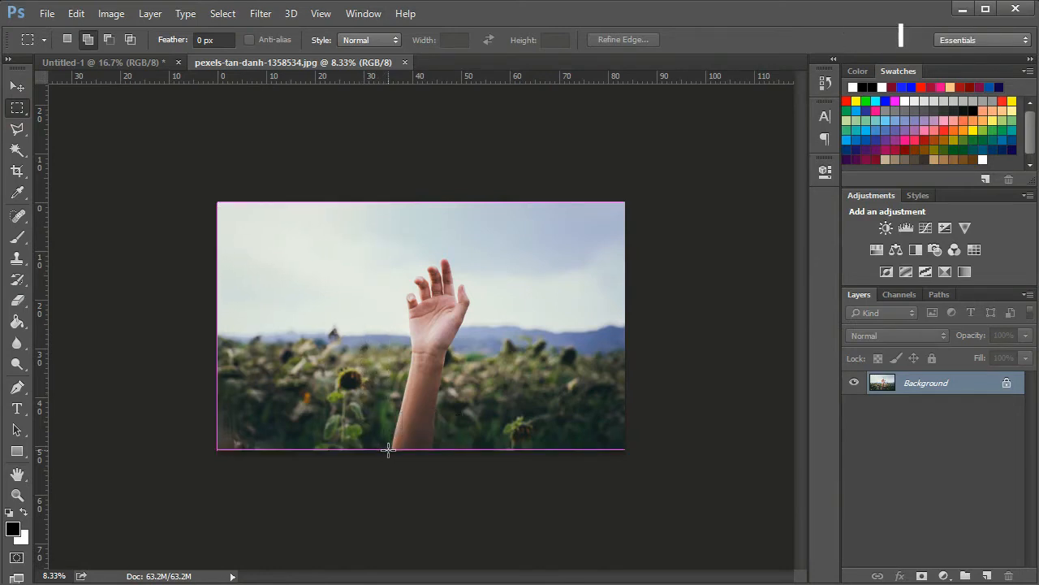
key("ctrl+x")
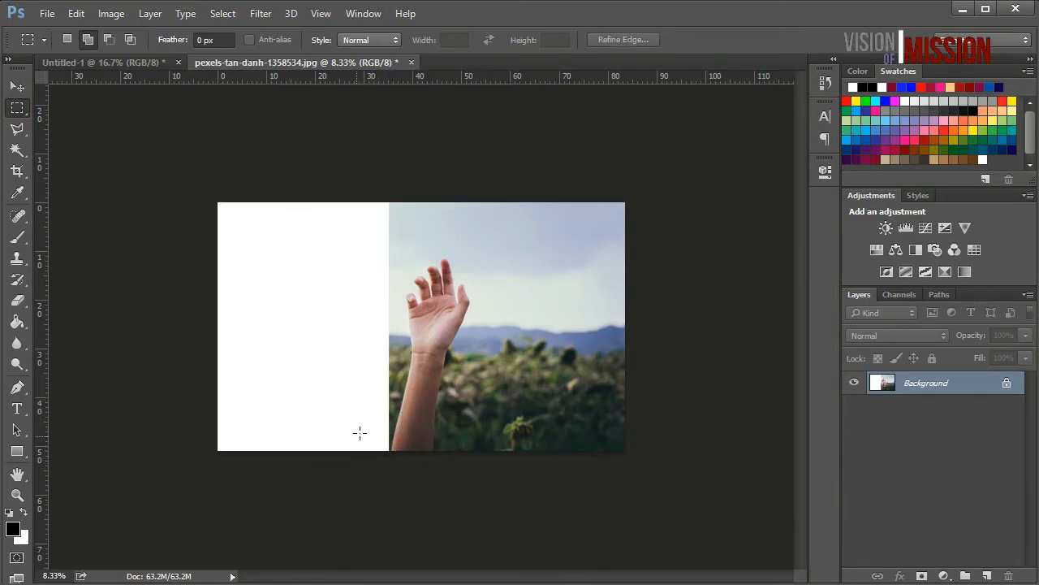
left_click(142, 65)
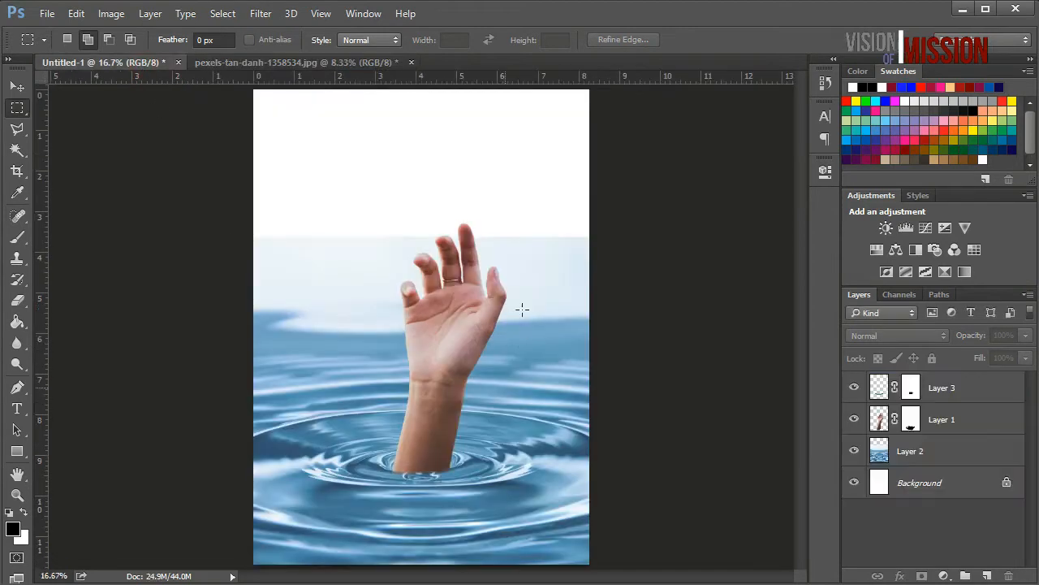
key("ctrl+v")
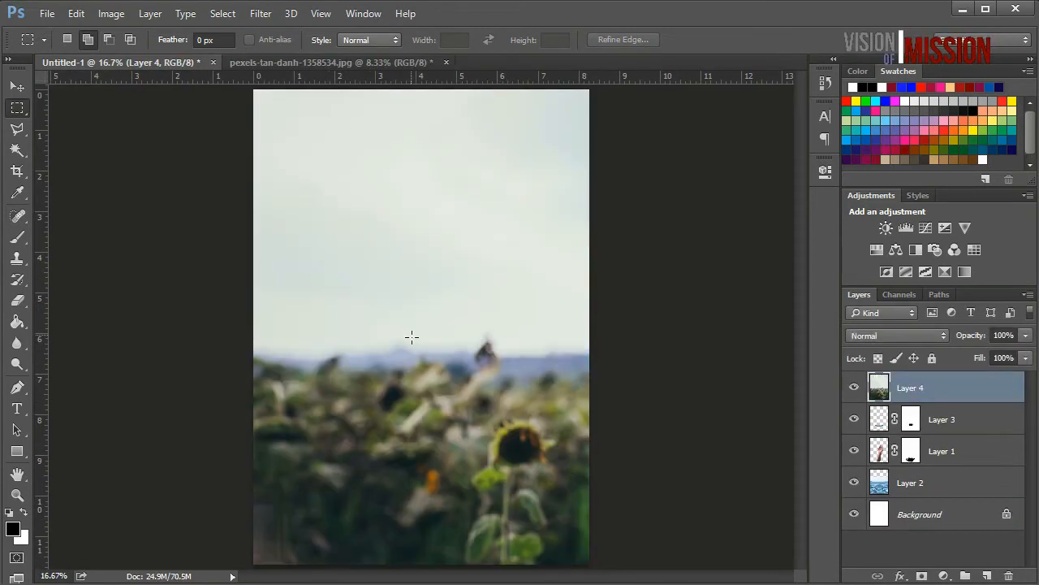
Move the pasted field layer up until its lower edge meets the water at the wrist and it spans the canvas width
key("ctrl+minus")
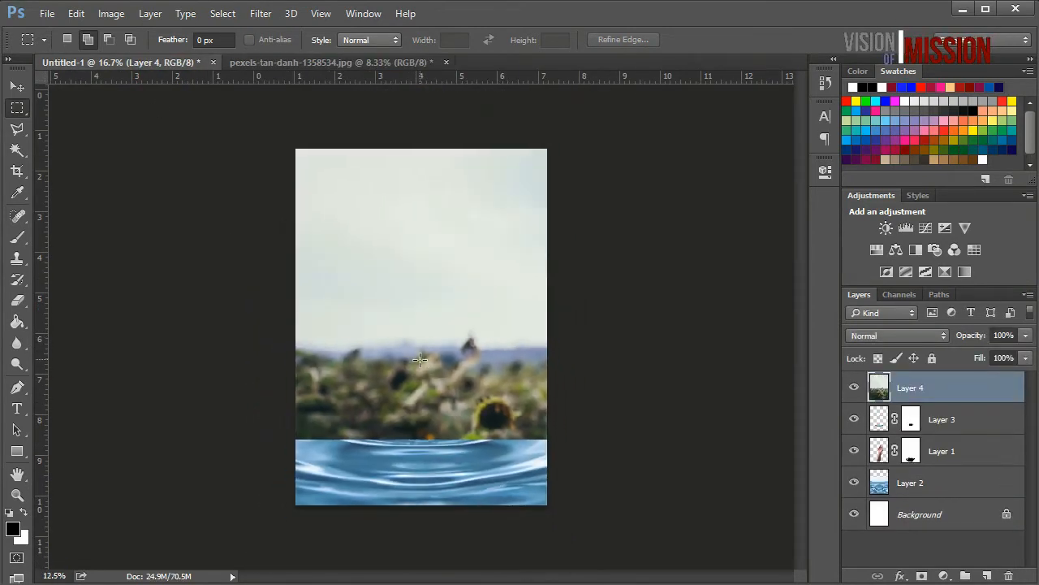
key("v")
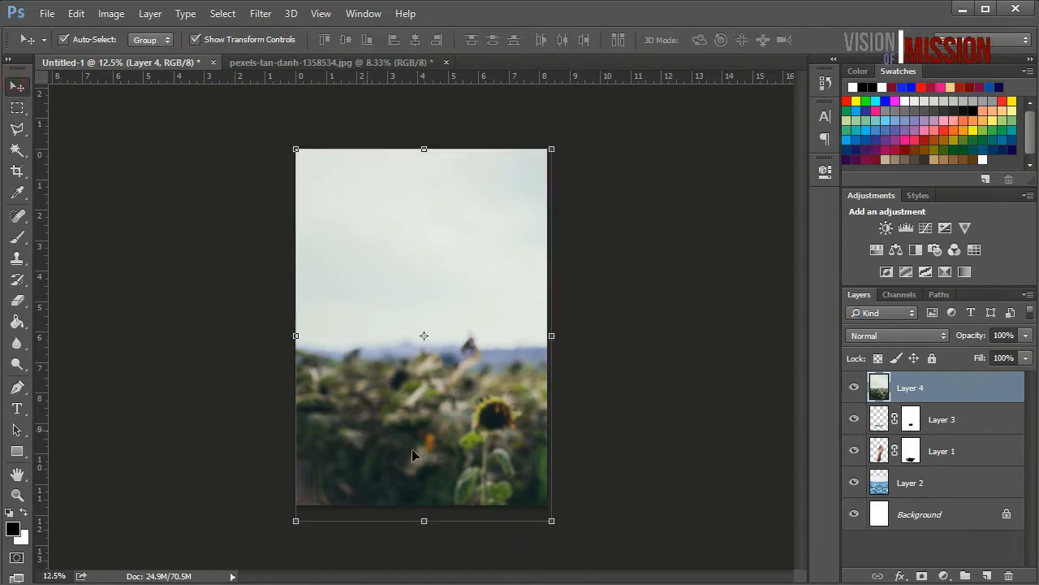
left_click_drag(485, 498, 468, 395)
left_click_drag(467, 355, 522, 347)
key("ctrl+minus")
key("ctrl+plus")
key("ctrl+plus")
key("ctrl+minus")
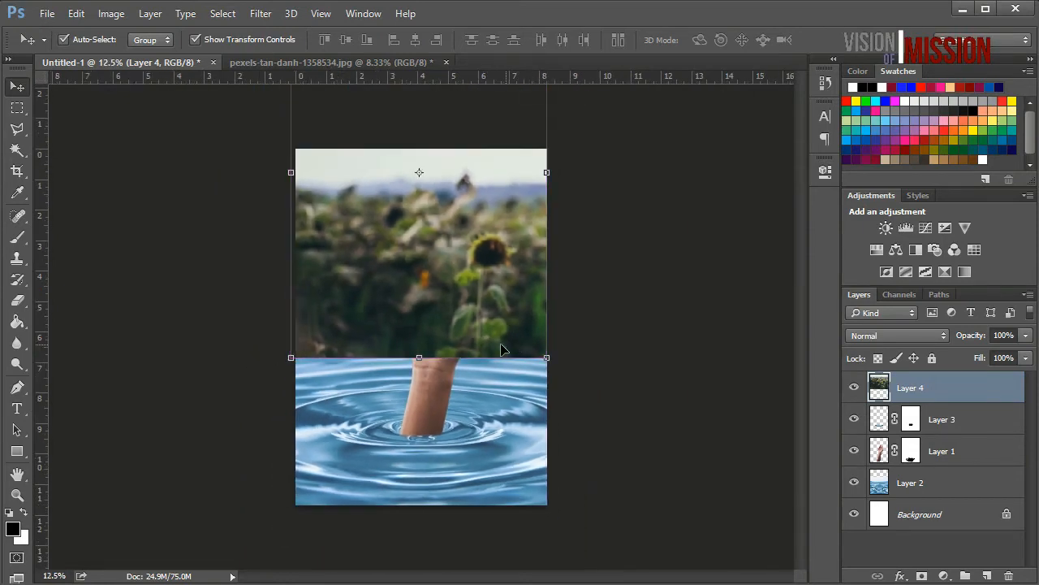
key("ctrl+plus")
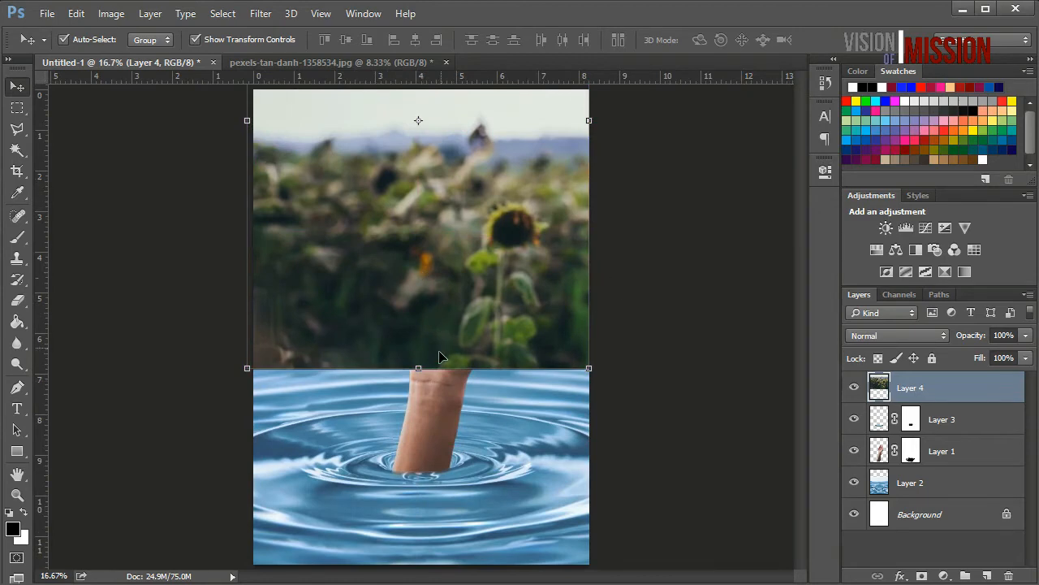
Warp the field layer with a Custom warp so its lower edge arches upward over the water, and apply the transform
left_click(419, 367)
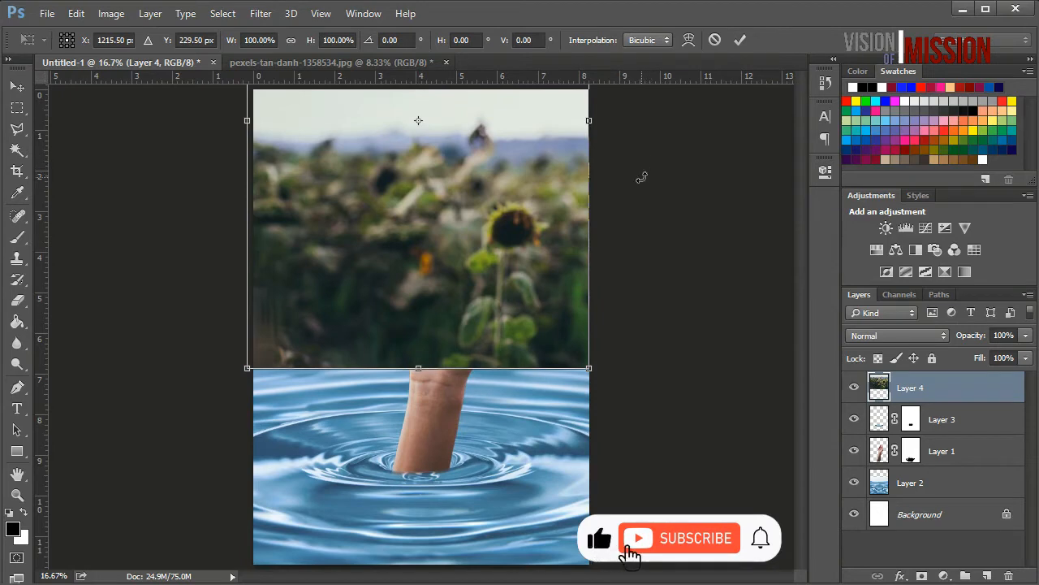
left_click(688, 41)
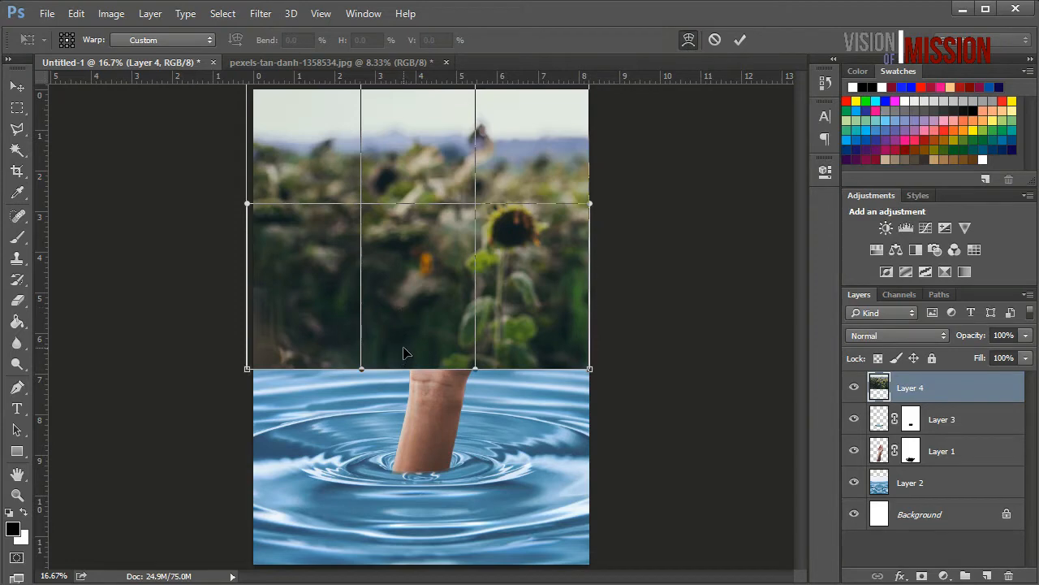
key("ctrl+minus")
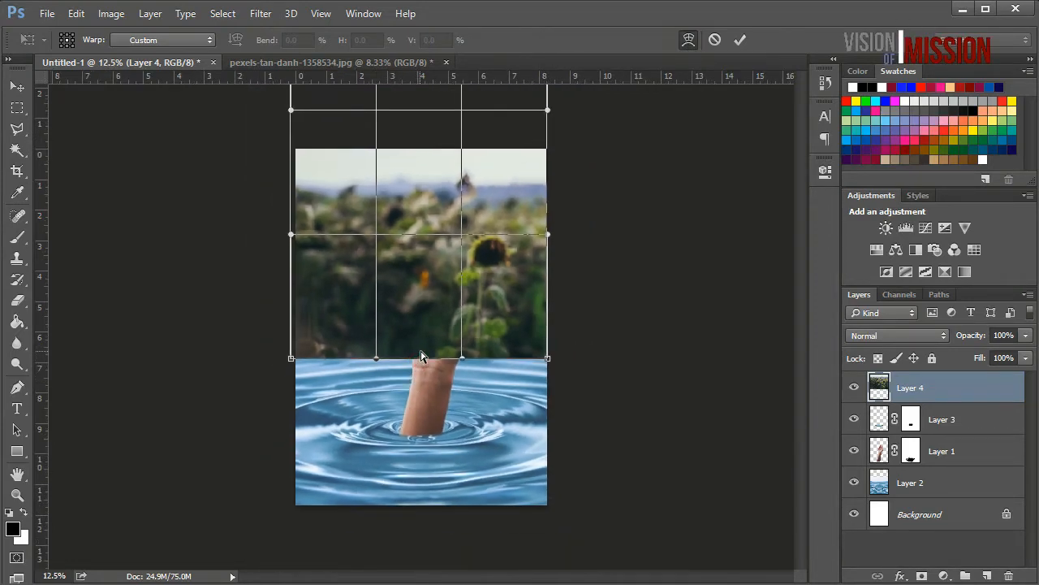
left_click_drag(422, 357, 383, 337)
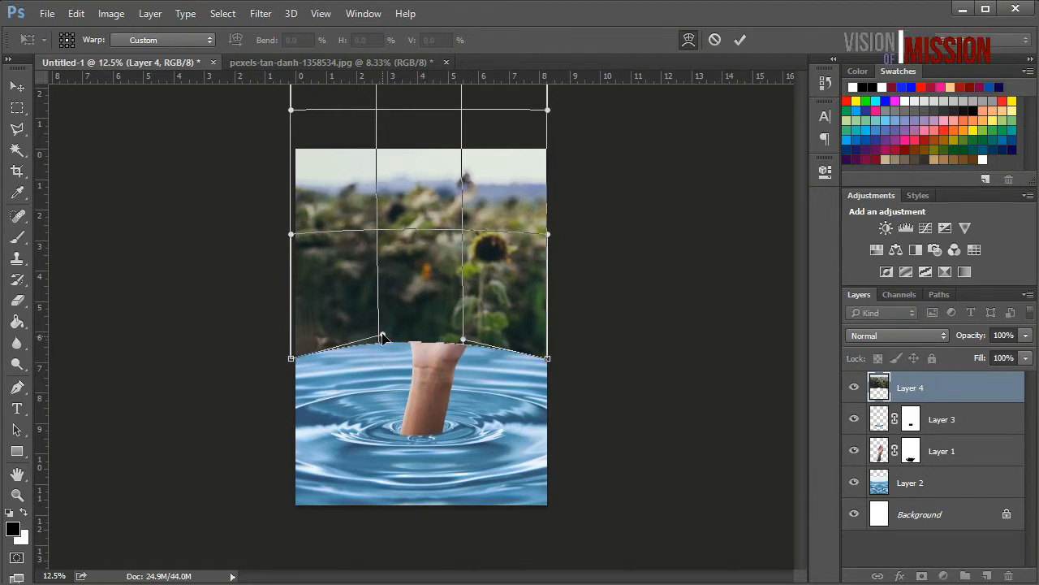
left_click_drag(464, 339, 430, 338)
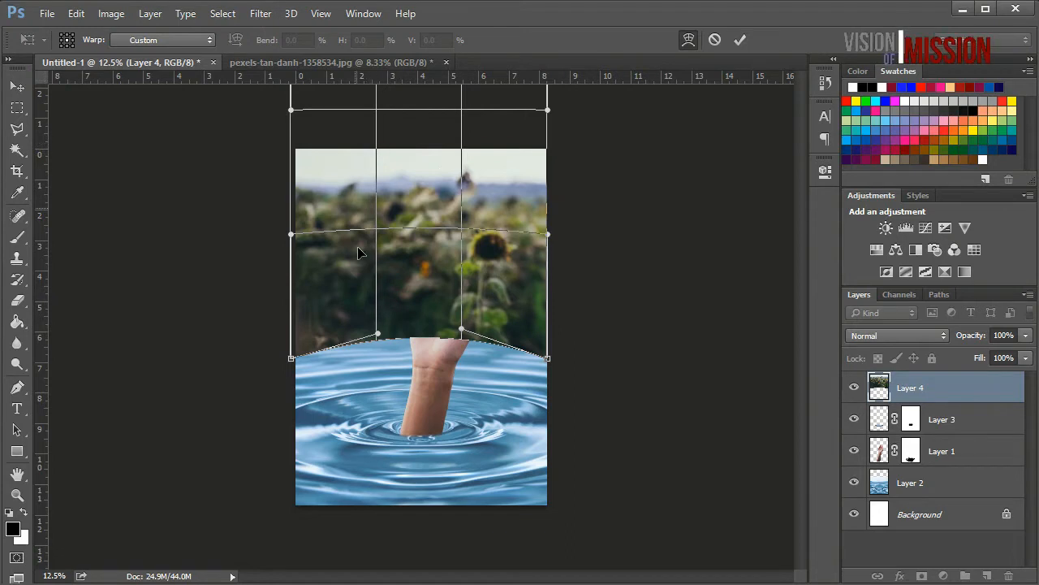
mouse_move(361, 243)
left_mouse_down()
mouse_move(345, 258)
mouse_move(355, 260)
left_mouse_up()
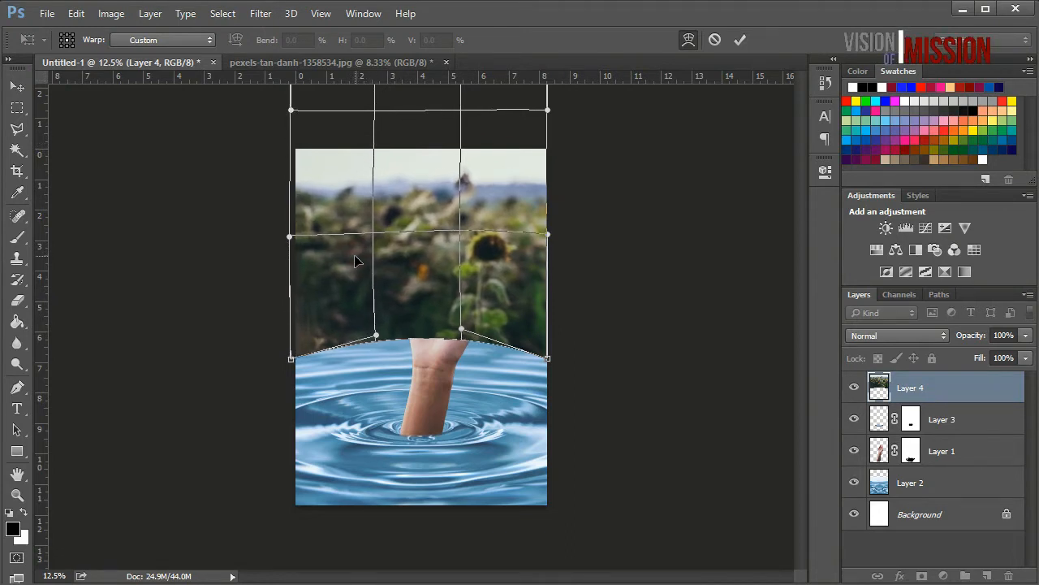
left_click_drag(449, 236, 456, 232)
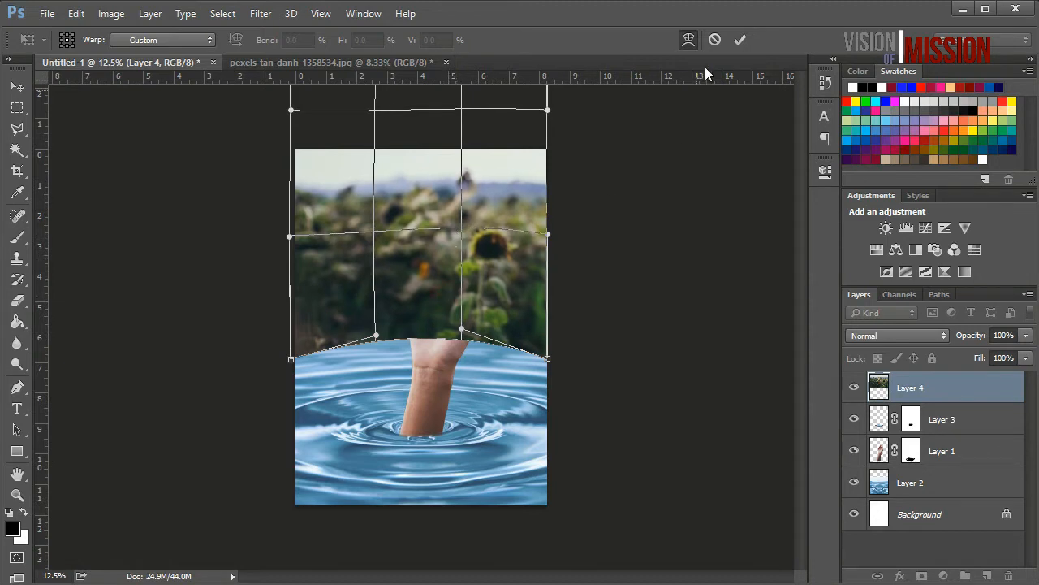
left_click(740, 41)
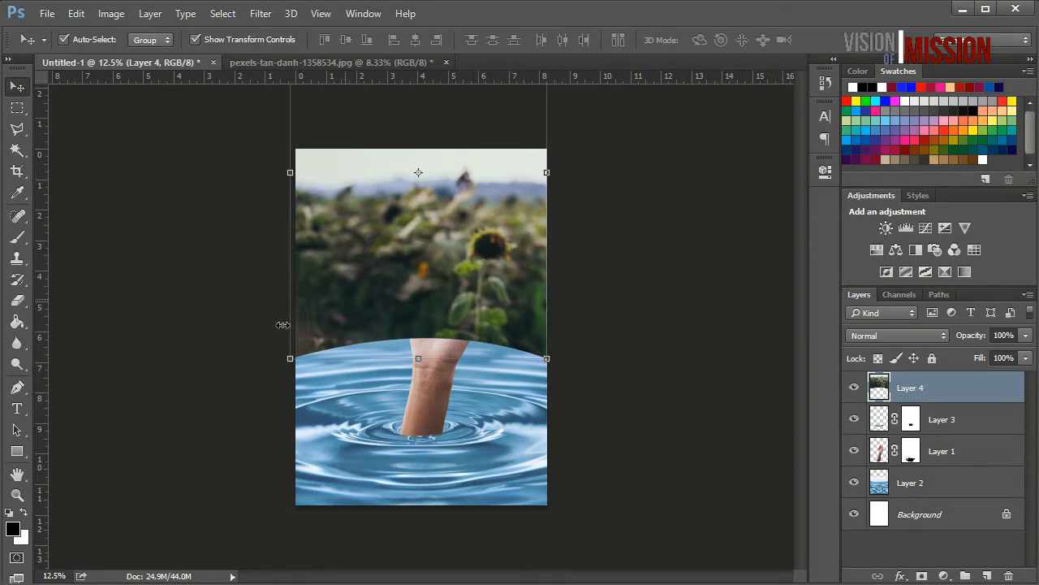
Shift the warped field layer slightly down and nudge it back up to fit its curved edge over the water
left_click_drag(422, 319, 423, 331)
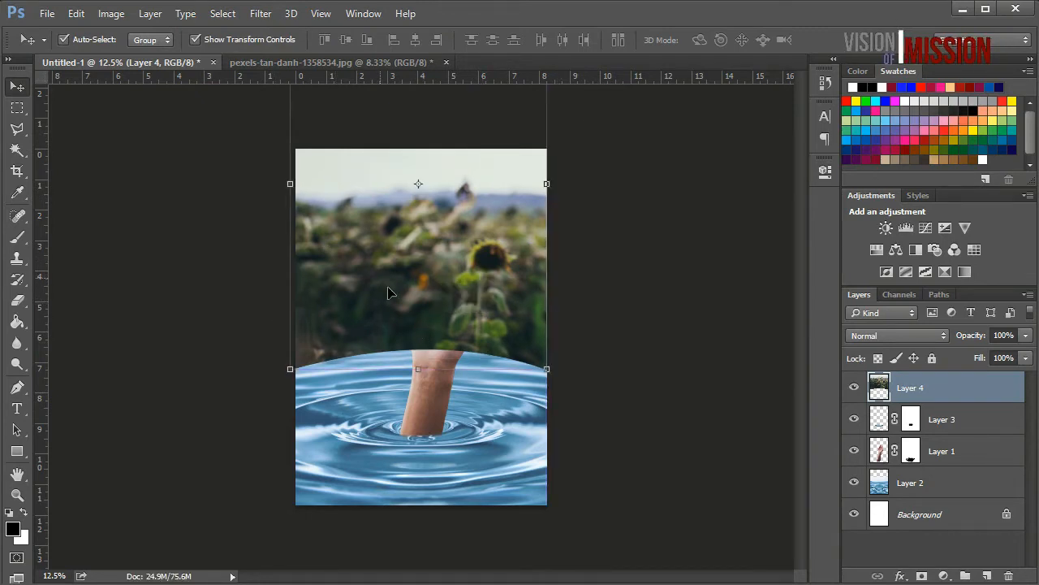
key("shift+Up")
key("shift+Up")
key("shift+Up")
key("shift+Up")
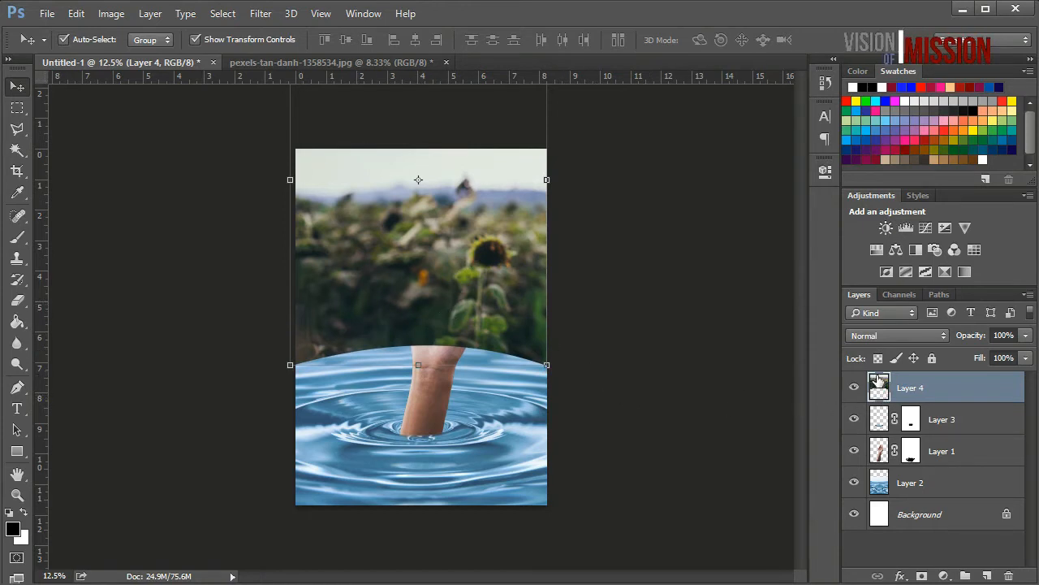
Reorder Layer 4 beneath Layer 2, directly above the Background, and clear the layer selection
left_click_drag(892, 389, 891, 462)
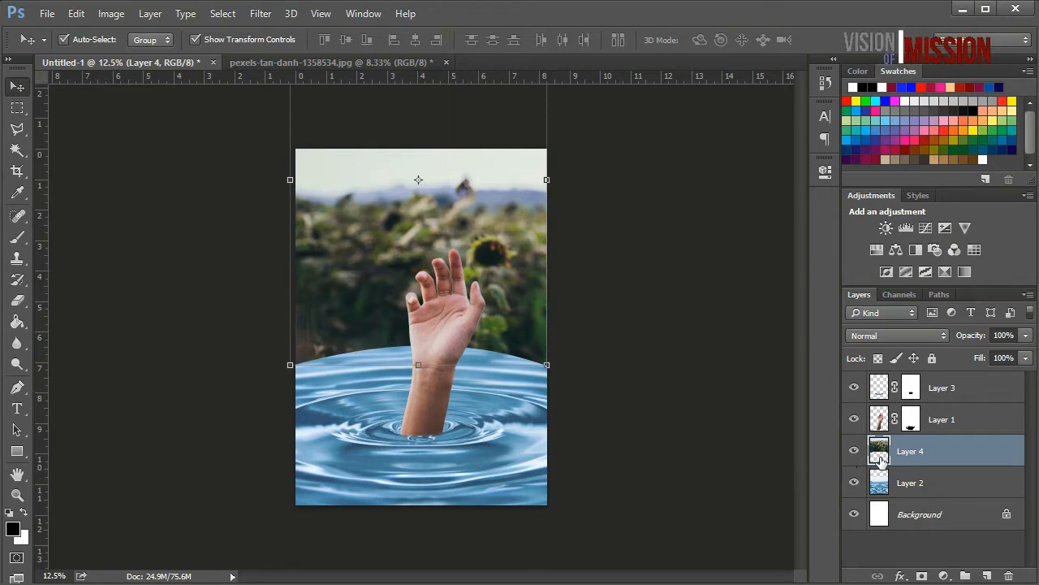
left_click_drag(877, 466, 878, 492)
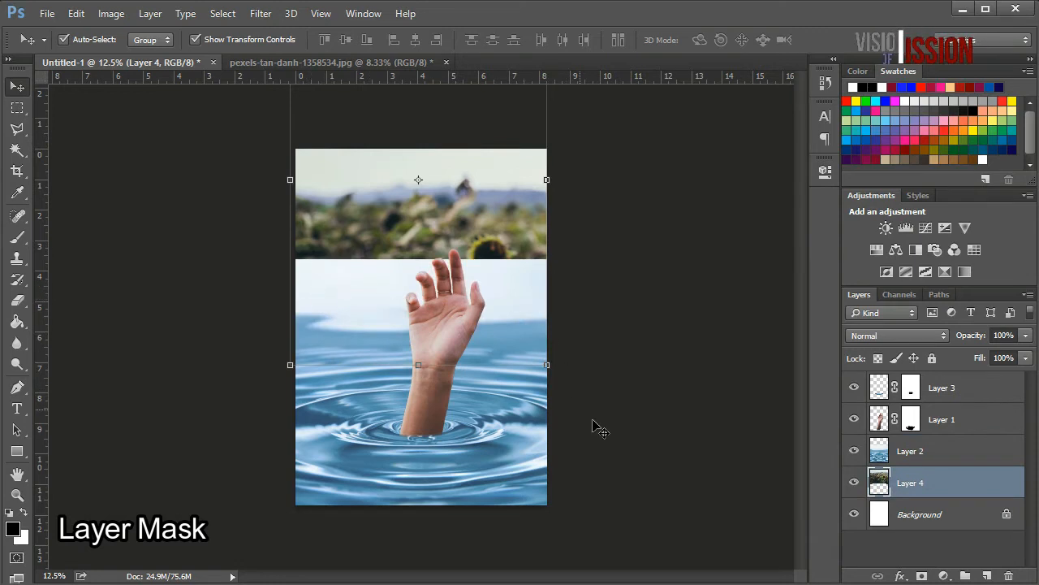
left_click(661, 371)
Add a layer mask to Layer 2 and paint out its upper part with an enlarged black brush to reveal the field
left_click(351, 299)
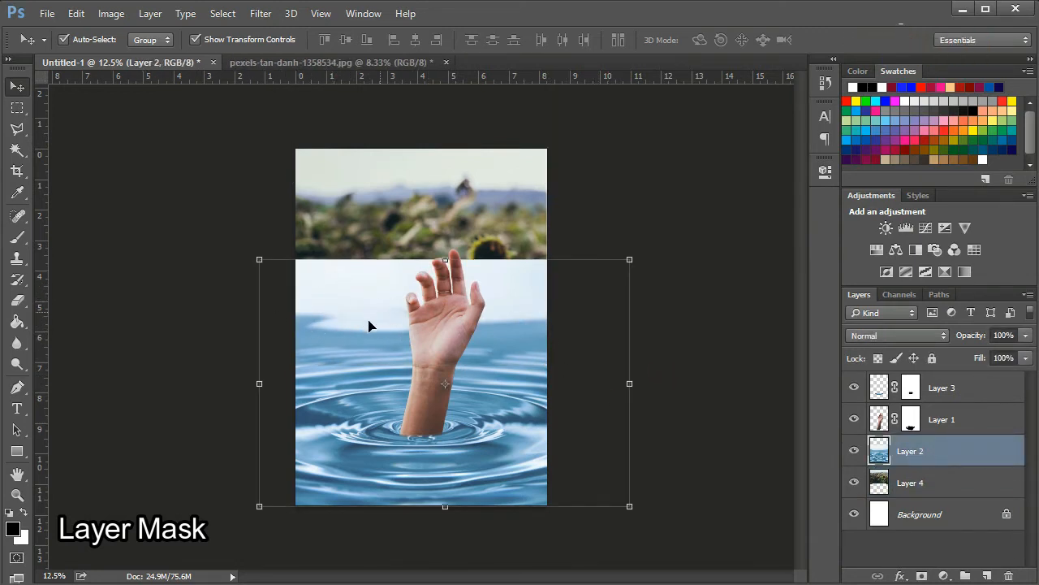
left_click(923, 576)
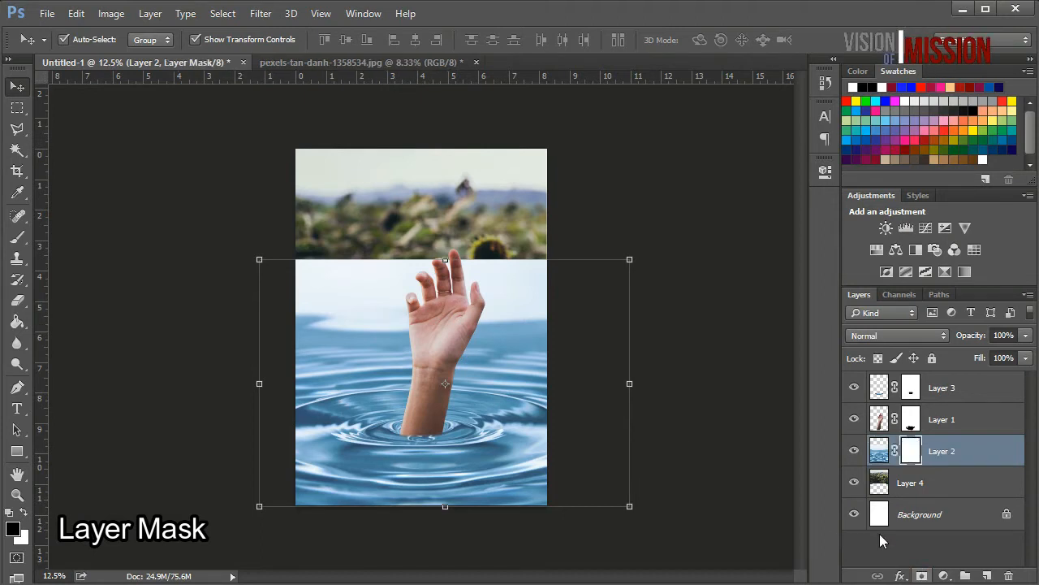
left_click(17, 237)
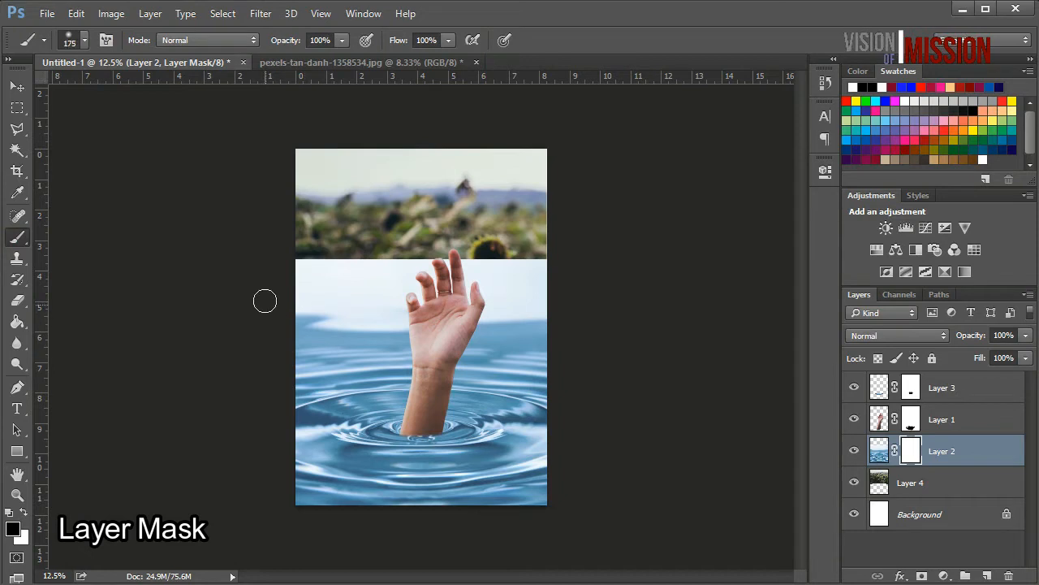
key("bracketright")
key("bracketright")
key("bracketright")
key("bracketright")
key("bracketright")
key("bracketright")
key("bracketright")
key("bracketright")
key("bracketright")
key("bracketright")
mouse_move(267, 262)
left_mouse_down()
mouse_move(555, 242)
mouse_move(316, 255)
mouse_move(565, 273)
mouse_move(439, 293)
mouse_move(504, 287)
mouse_move(513, 294)
mouse_move(486, 303)
mouse_move(552, 317)
mouse_move(428, 295)
mouse_move(448, 295)
mouse_move(272, 305)
mouse_move(431, 304)
mouse_move(314, 314)
mouse_move(489, 312)
mouse_move(550, 325)
mouse_move(385, 310)
mouse_move(455, 320)
mouse_move(301, 328)
mouse_move(249, 353)
left_mouse_up()
Scale Layer 4 to about 115.45%, lower it to Y 242 px behind the water's edge, apply the transform and deselect the layer
left_click(11, 89)
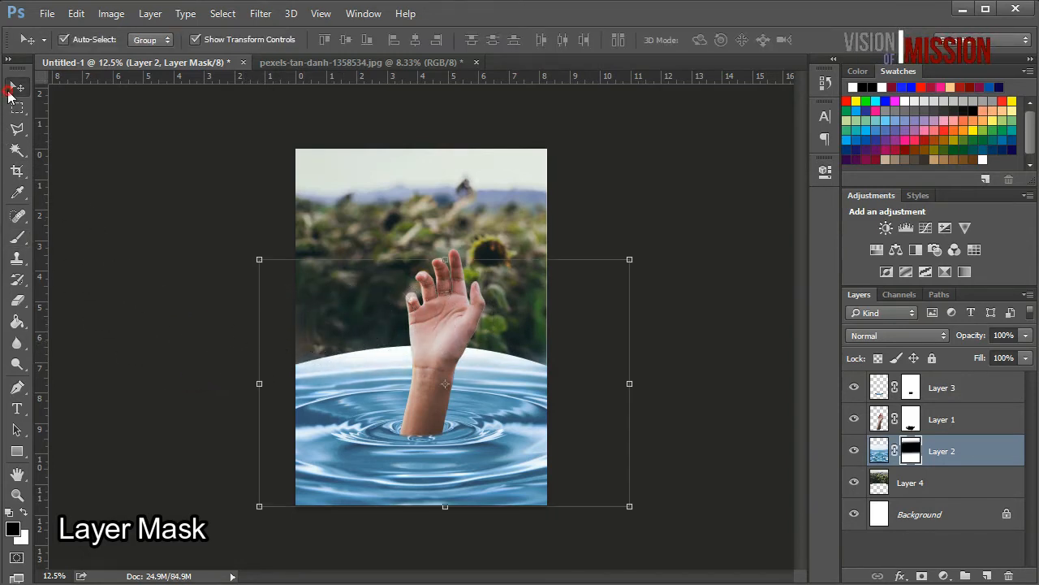
left_click(505, 198)
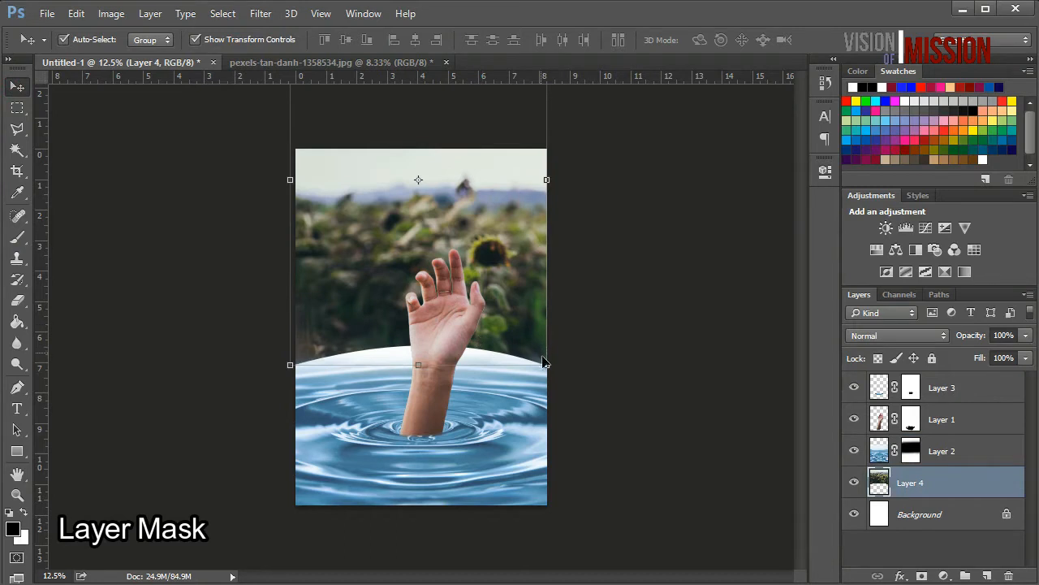
left_click_drag(545, 364, 522, 314)
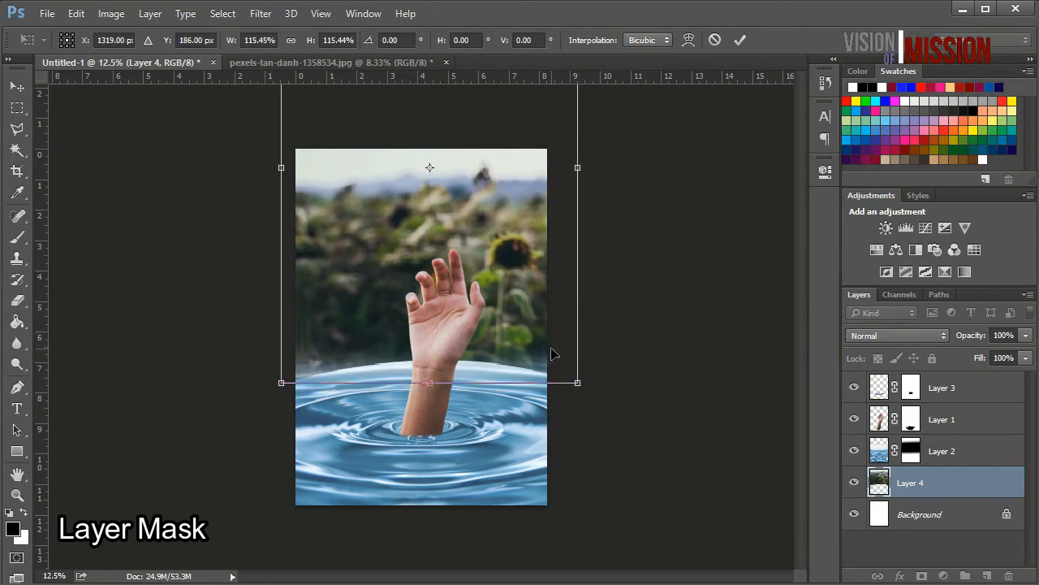
key("Down")
key("Down")
key("Down")
key("Down")
key("Down")
key("Down")
key("Down")
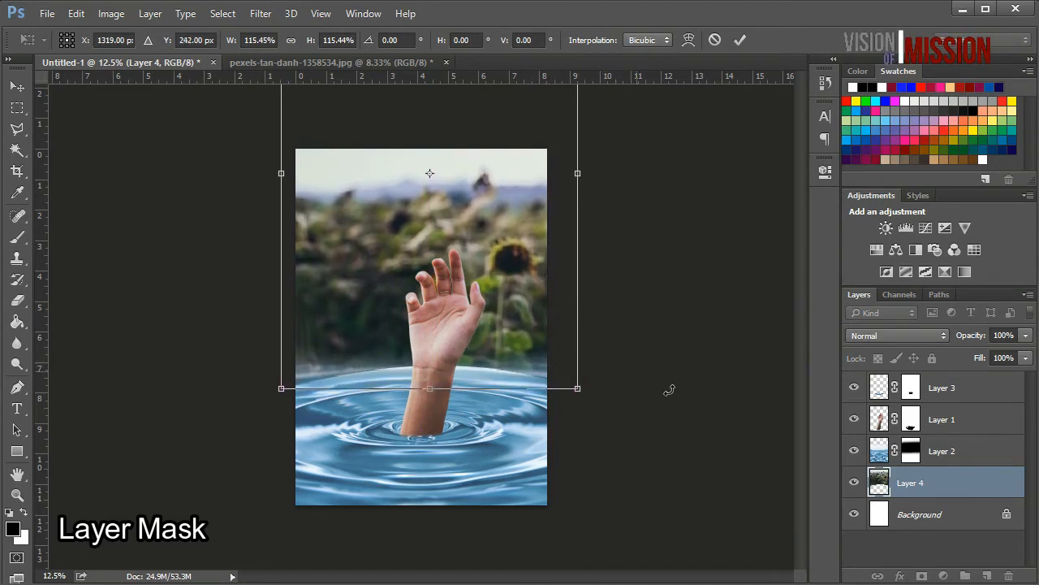
key("Return")
left_click(675, 393)
left_click(668, 378)
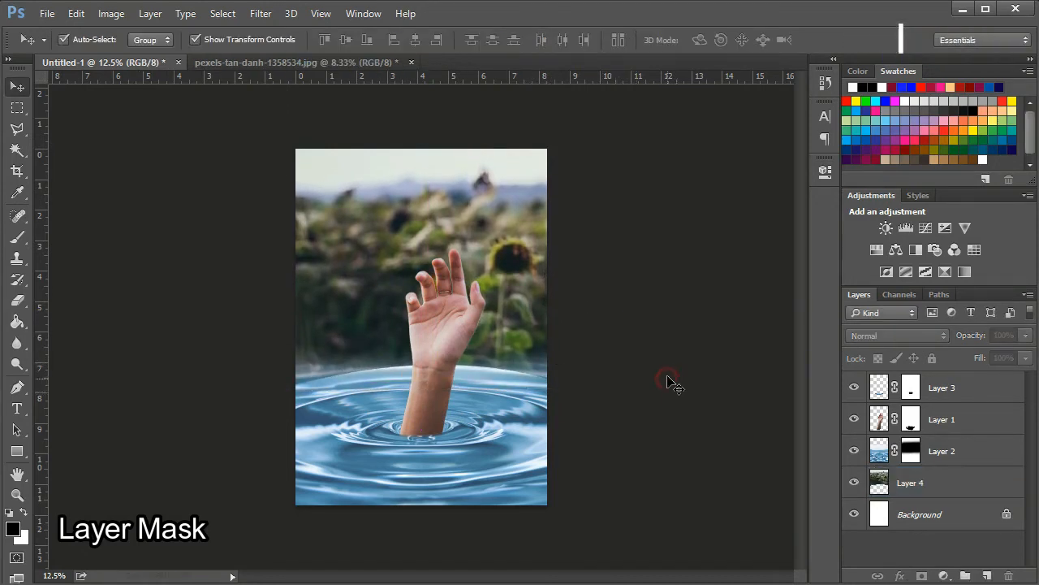
left_click(526, 334)
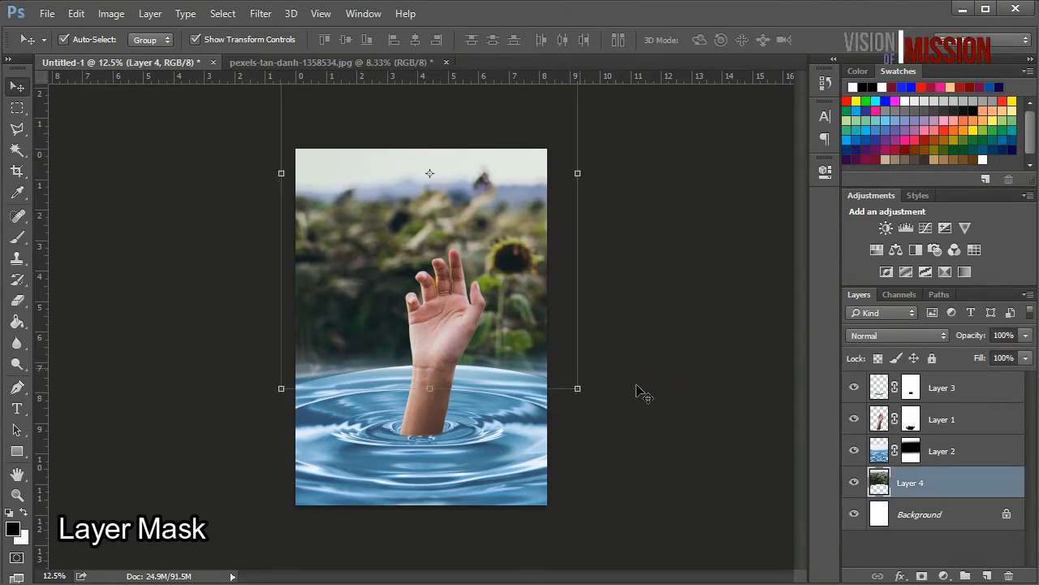
left_click(678, 408)
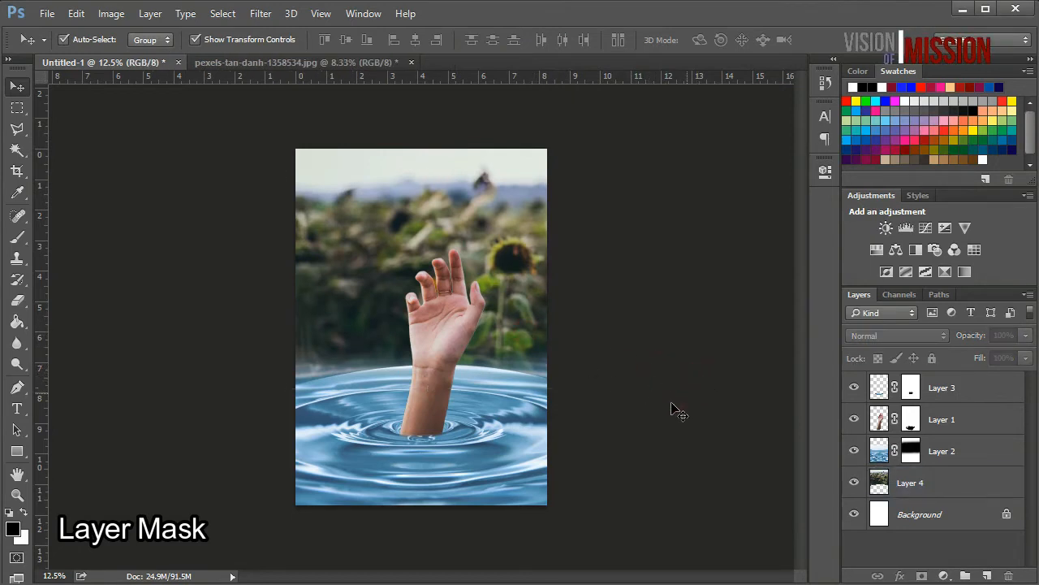
left_click(544, 406)
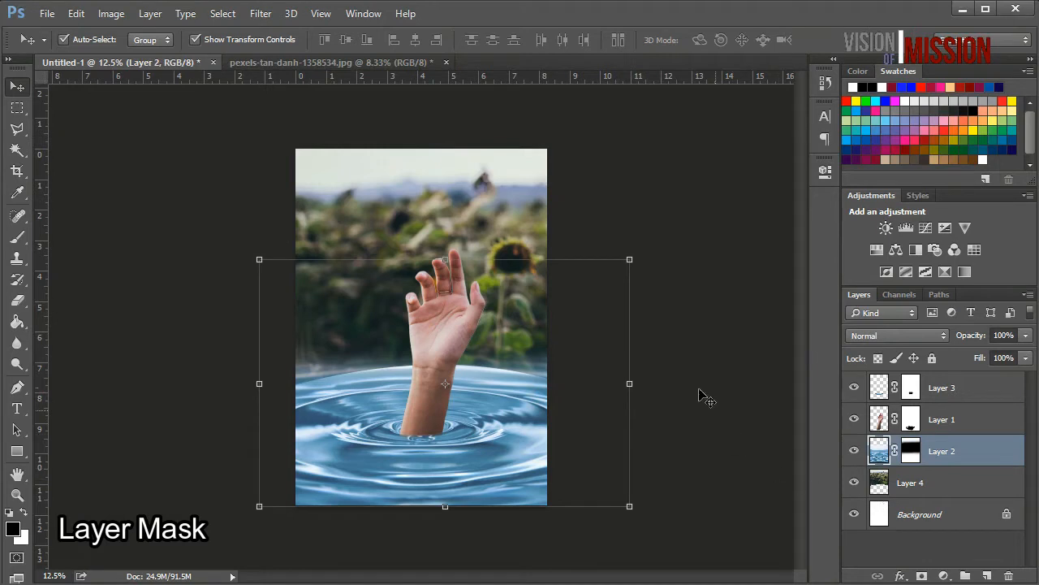
left_click(704, 344)
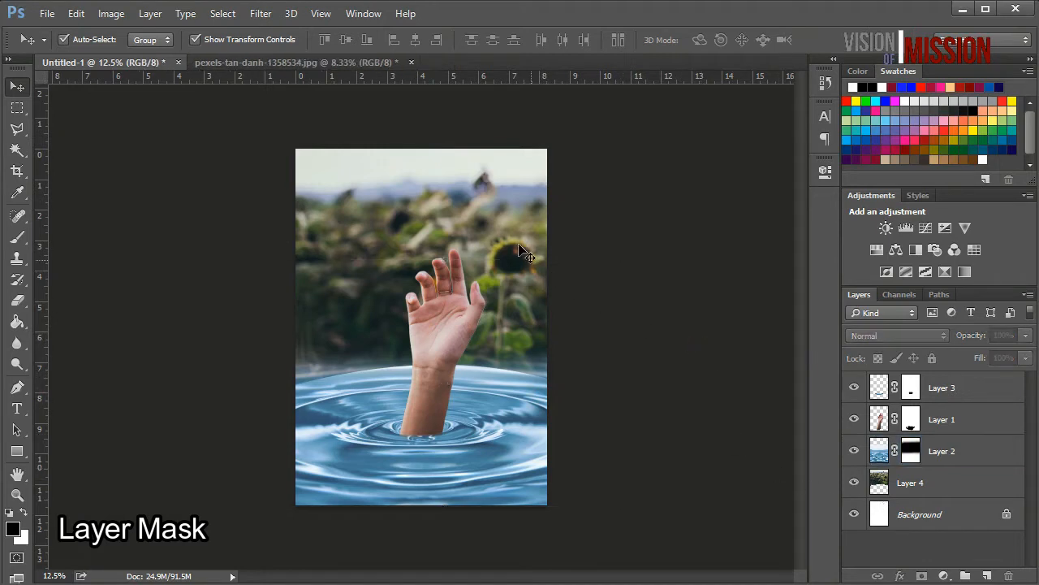
Apply Color Balance to the midtones of the Layer 2 water with levels +38, +15 and -8, and deselect the layer
left_click(532, 417)
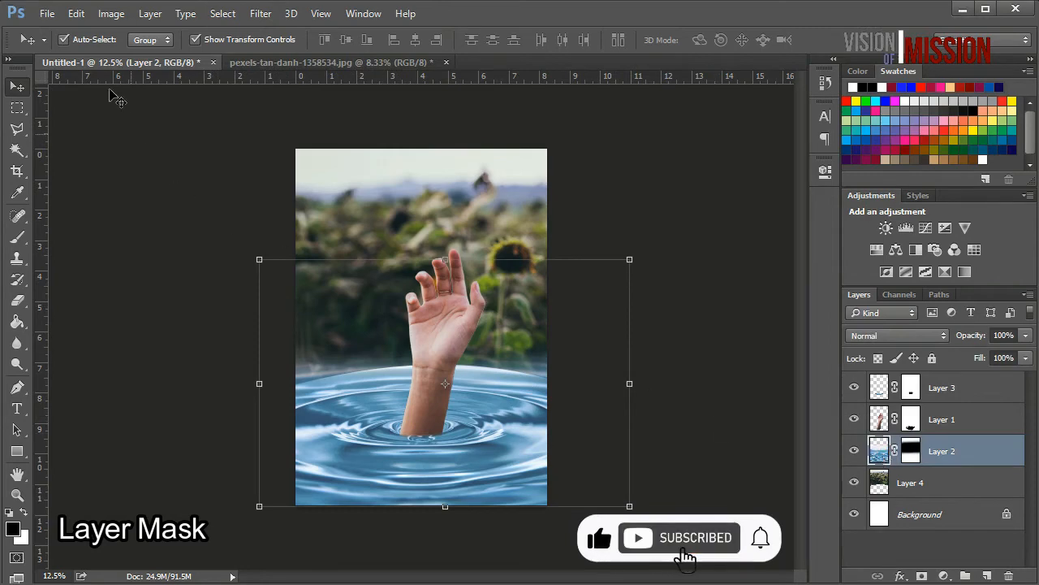
left_click(110, 15)
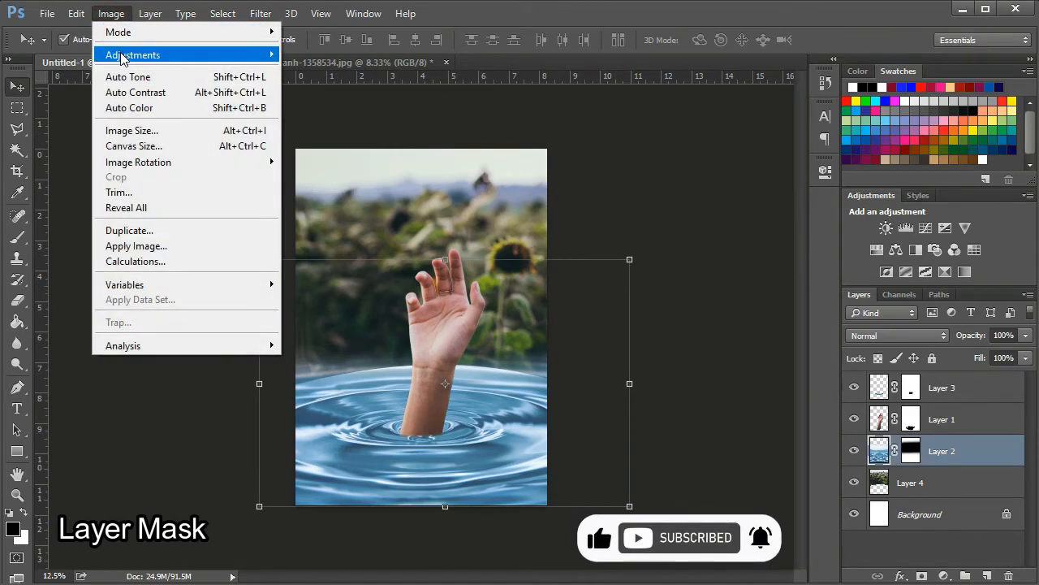
mouse_move(123, 56)
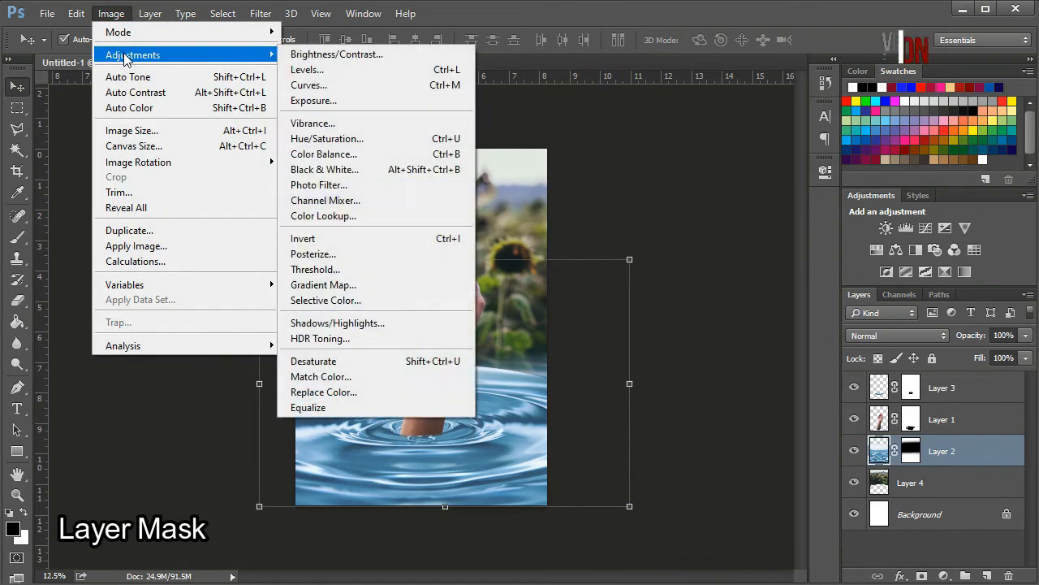
left_click(360, 155)
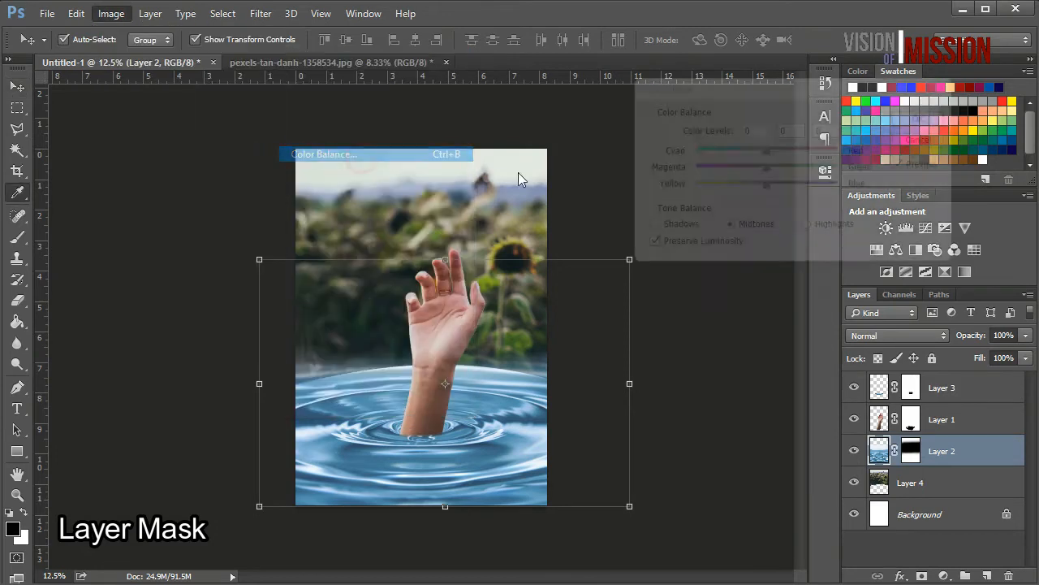
left_click_drag(770, 194, 884, 165)
left_click(770, 173)
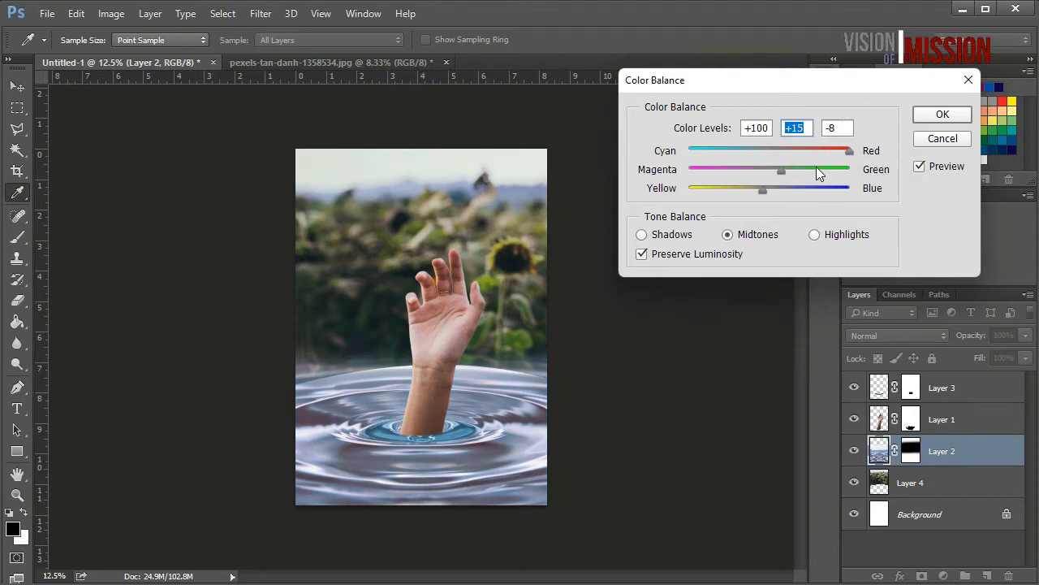
left_click_drag(746, 166, 799, 162)
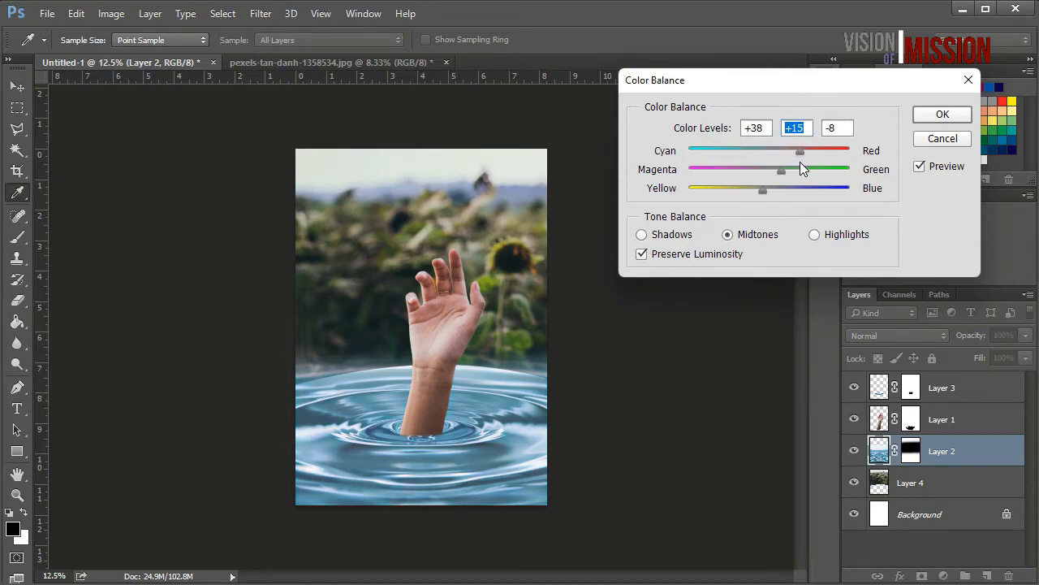
left_click(943, 113)
key("v")
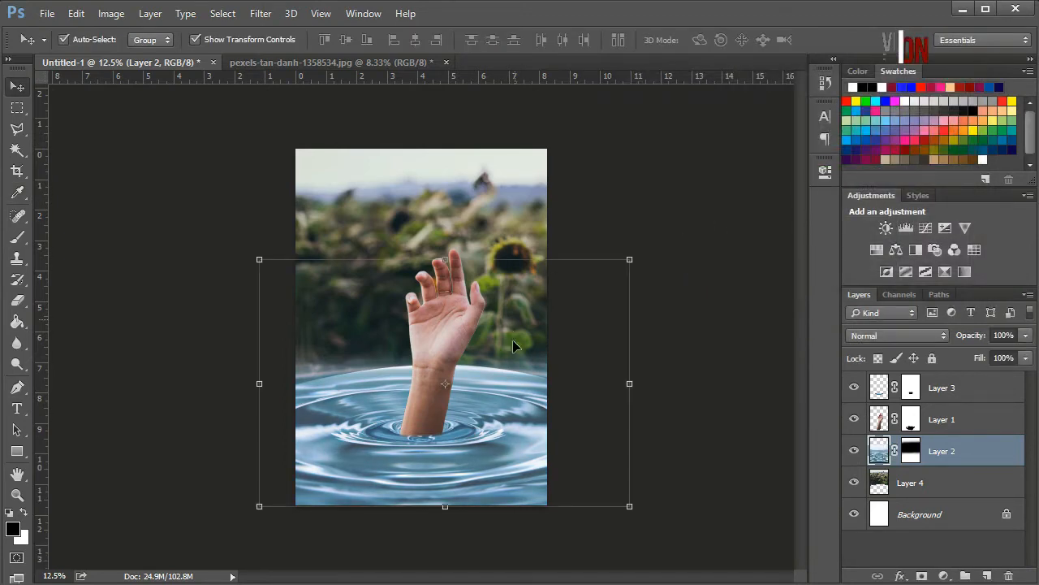
left_click(742, 336)
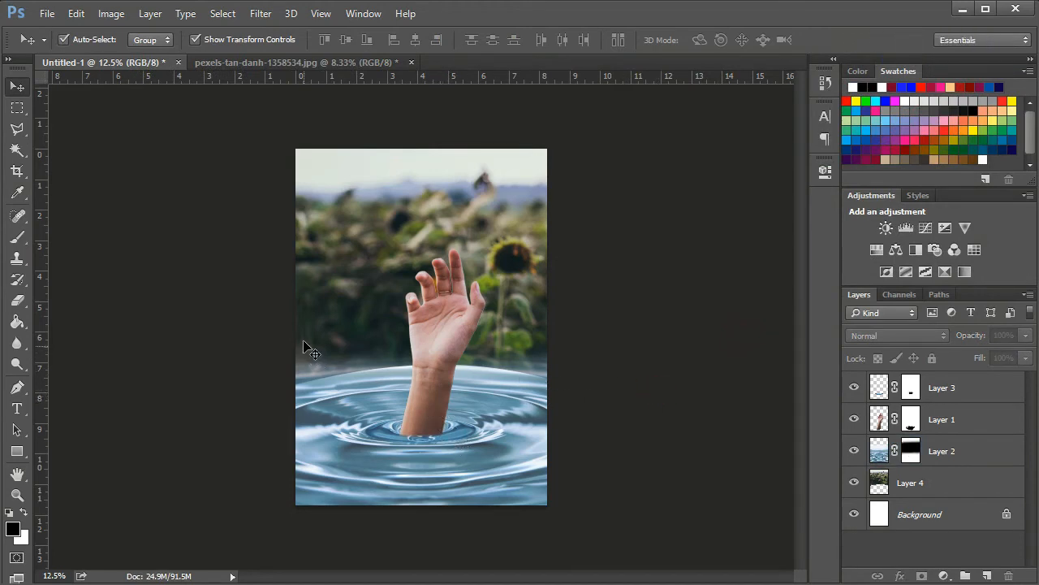
Examine the hand's cut-out edges and its blend with the water and field, both up close and in the whole composite
left_click(515, 271)
left_click(692, 294)
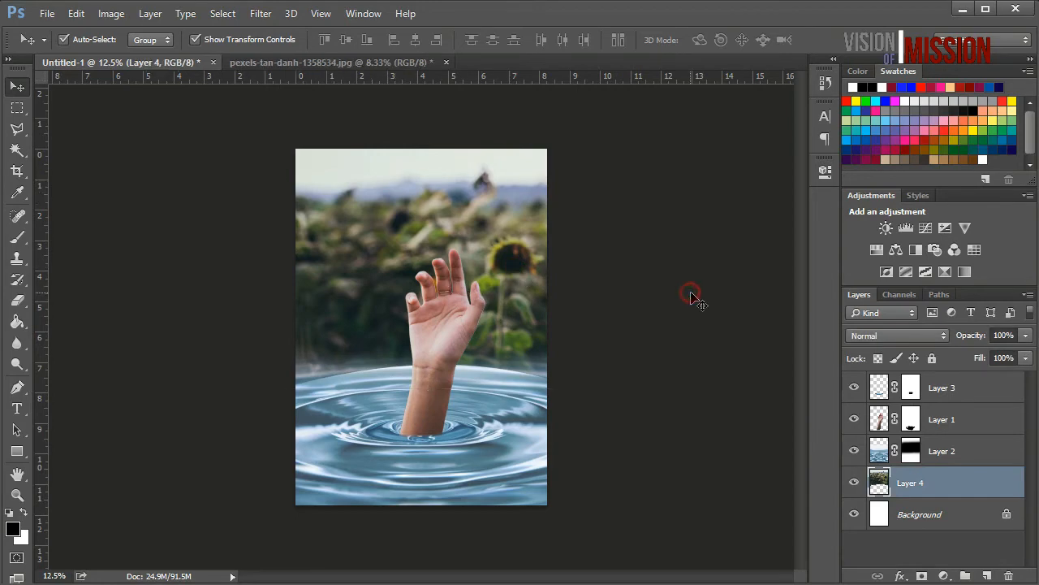
key("ctrl+plus")
key("ctrl+plus")
key("ctrl+plus")
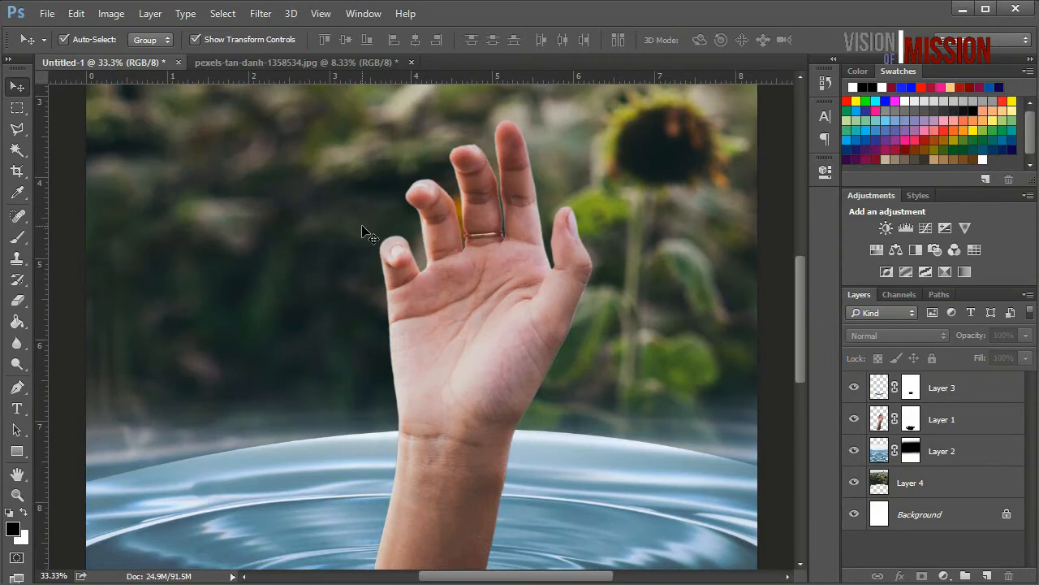
key("ctrl+minus")
key("ctrl+minus")
key("ctrl+minus")
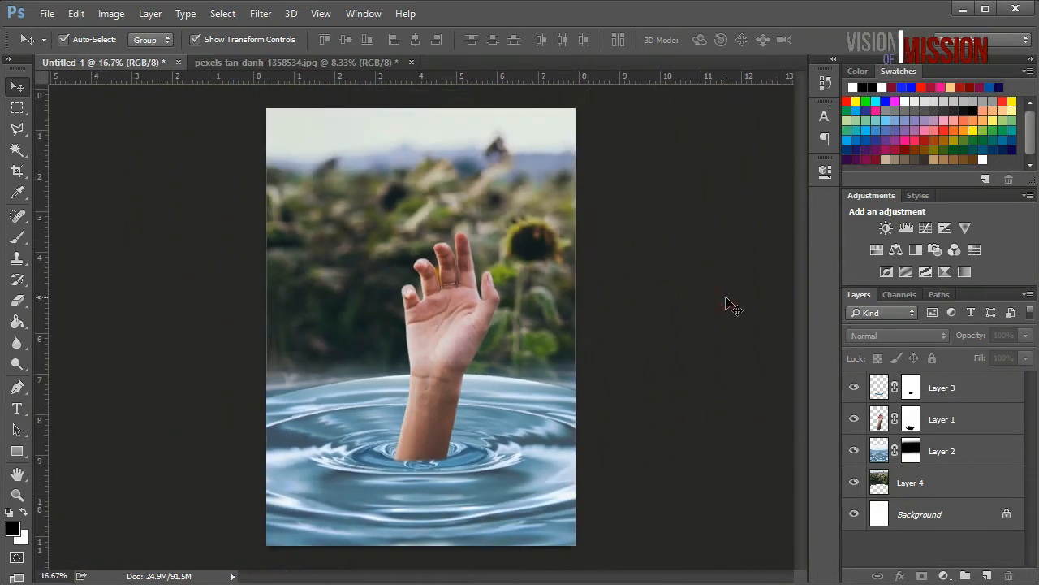
key("ctrl+plus")
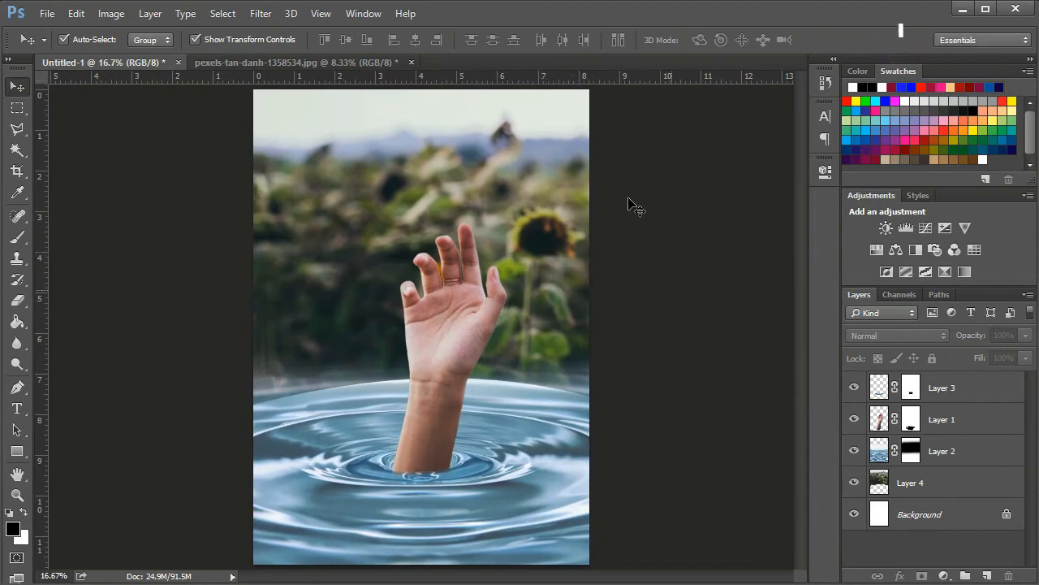
Darken the shadows of the Layer 4 field with Levels by raising the black input level and fine-tuning the midtones
left_click(338, 192)
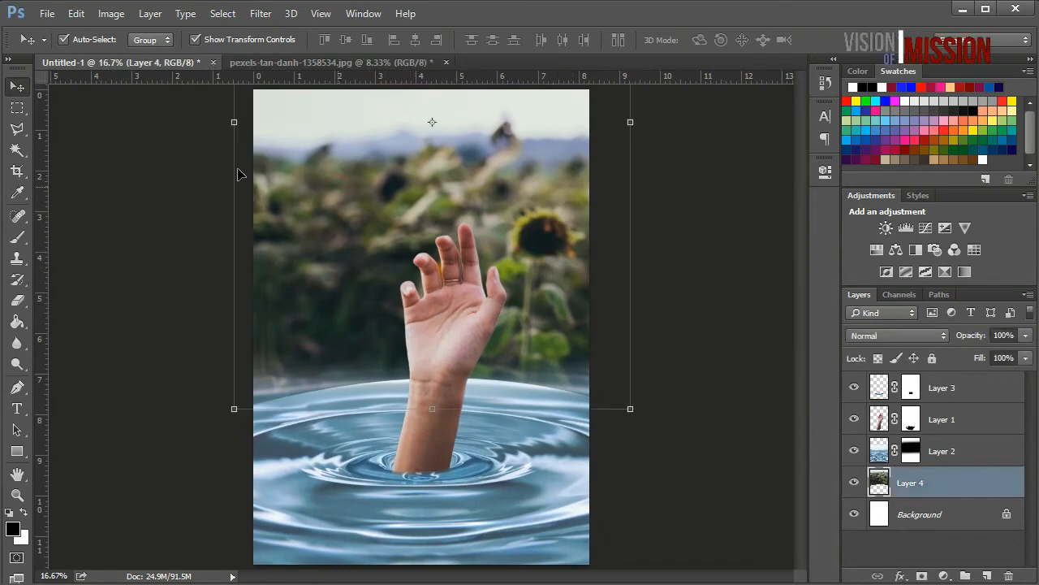
left_click(112, 14)
mouse_move(273, 52)
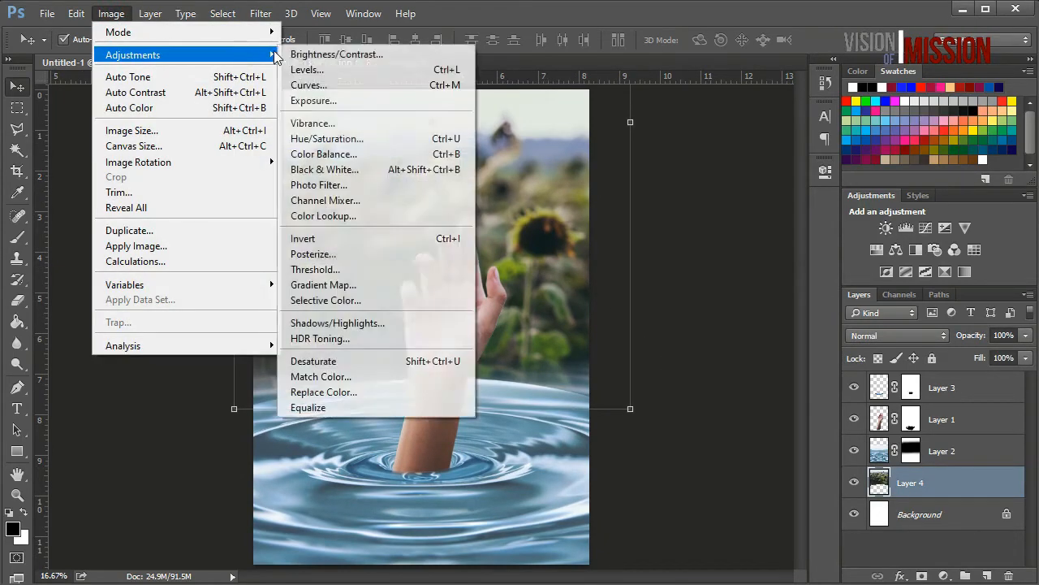
left_click(394, 71)
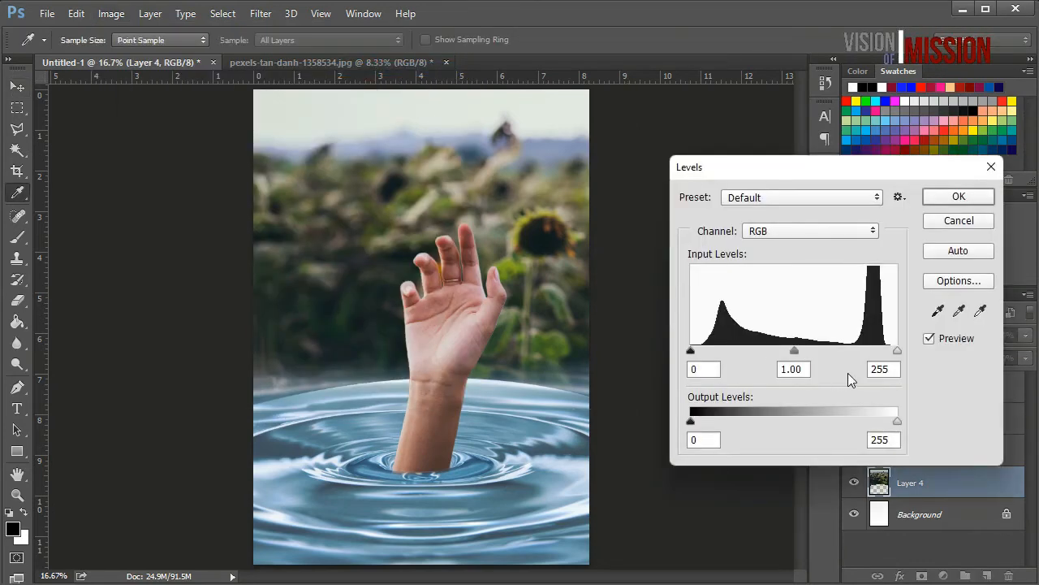
mouse_move(897, 352)
left_mouse_down()
mouse_move(876, 354)
mouse_move(897, 351)
left_mouse_up()
mouse_move(794, 351)
left_mouse_down()
mouse_move(808, 351)
mouse_move(798, 350)
left_mouse_up()
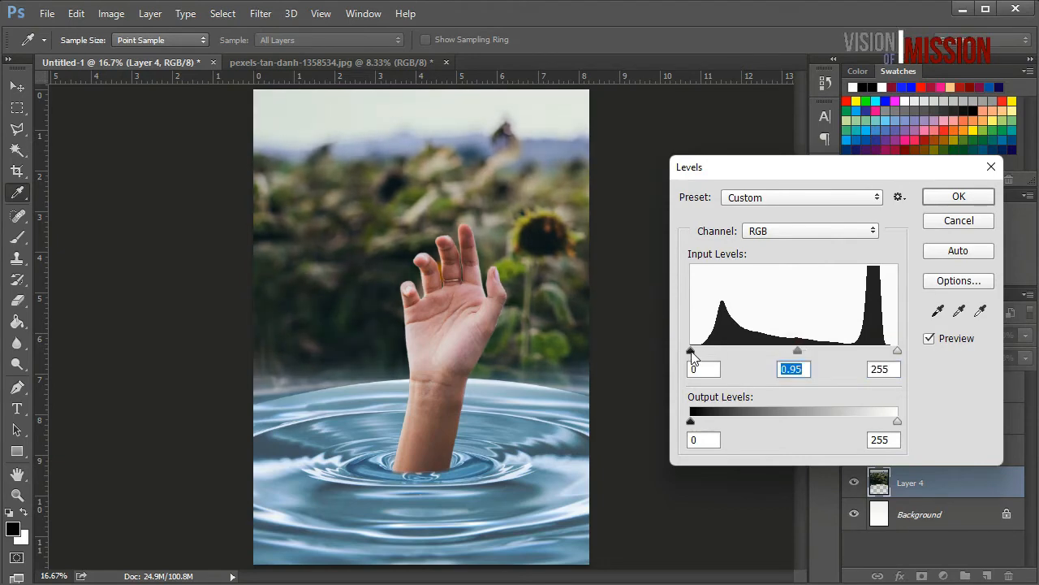
left_click_drag(691, 352, 699, 353)
left_click_drag(802, 352, 794, 355)
left_click(943, 203)
key("v")
left_click(640, 216)
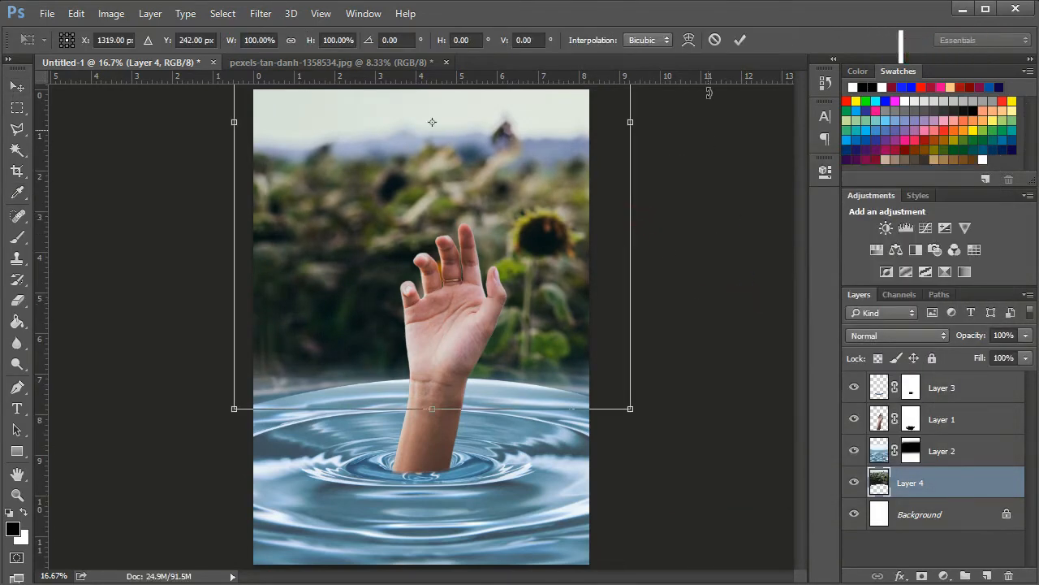
left_click(737, 39)
Deepen the hand on Layer 1 with Levels, setting the black input to 20 and the midtones to 0.83
left_click(464, 293)
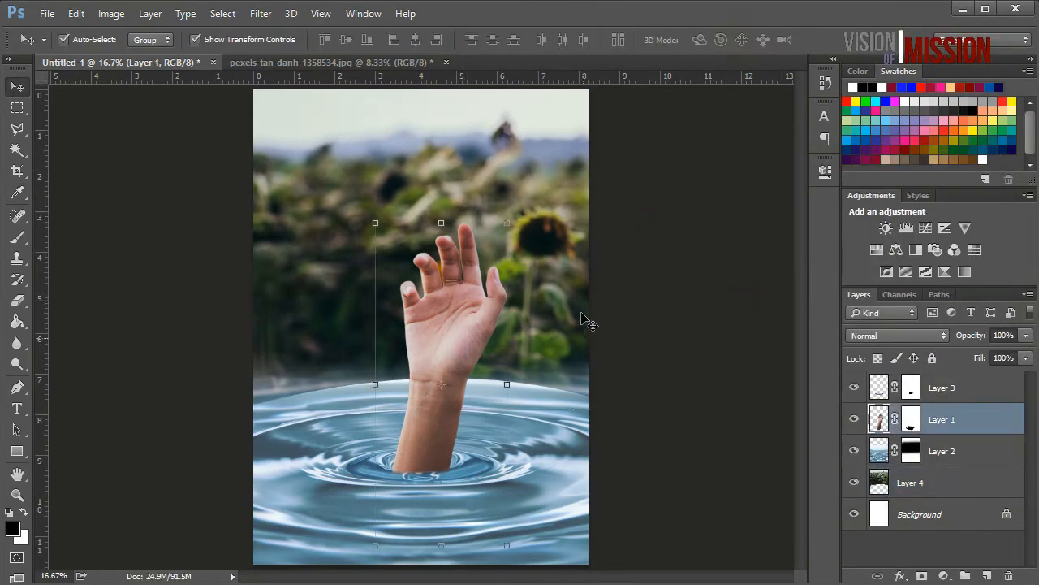
left_click(112, 13)
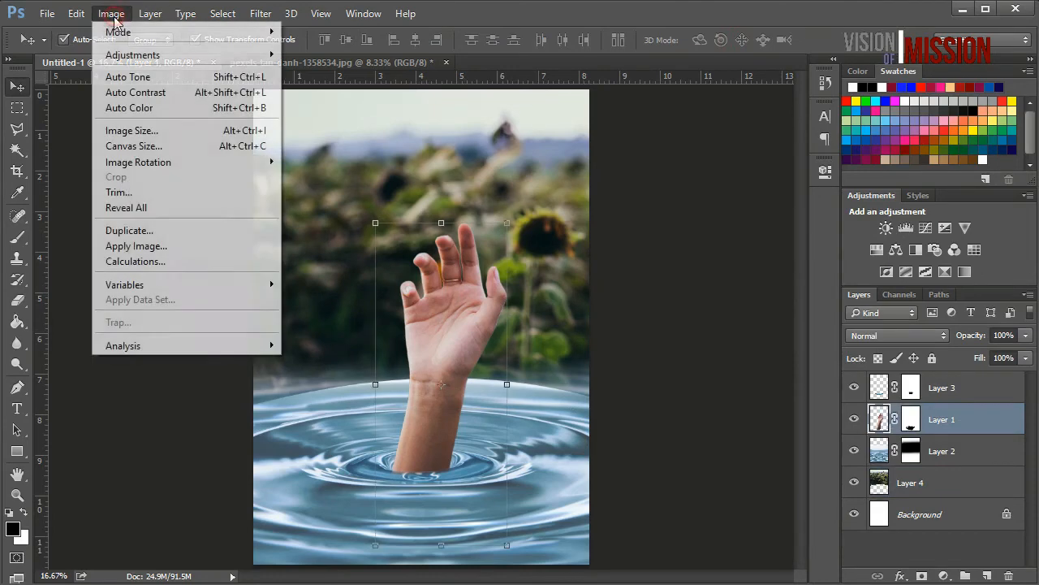
mouse_move(133, 56)
left_click(351, 70)
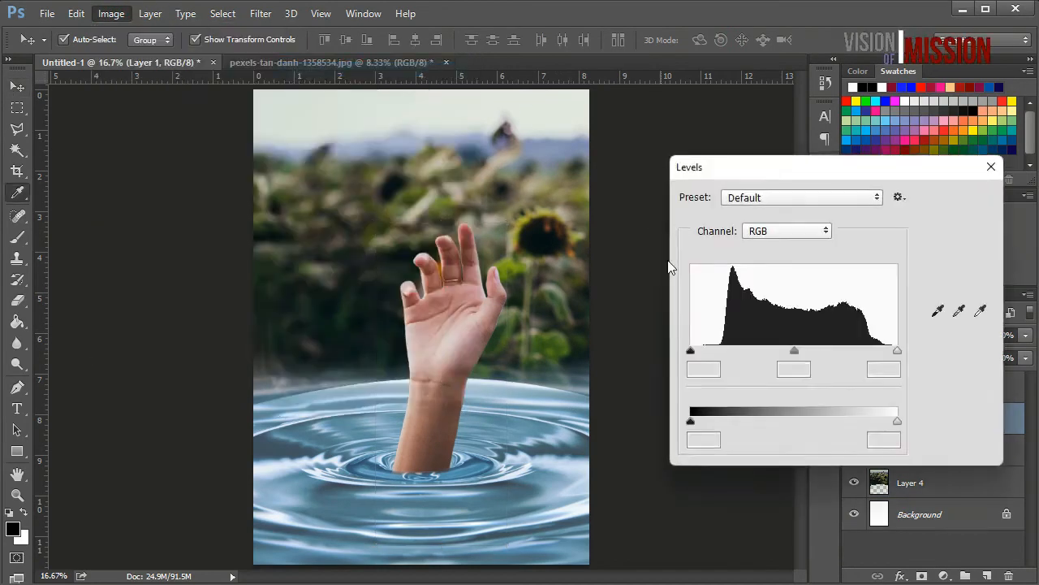
left_click_drag(800, 358, 817, 361)
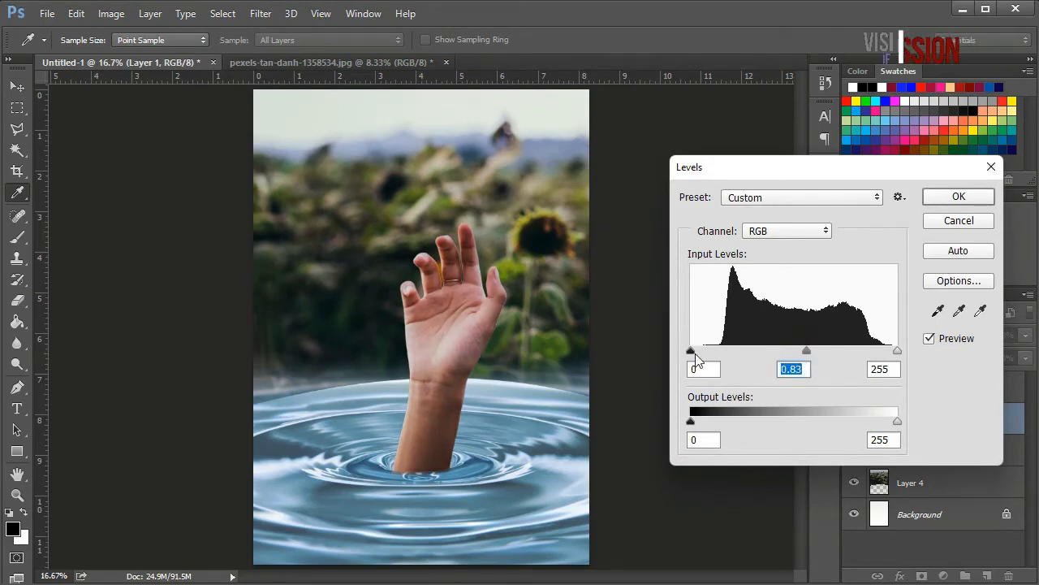
left_click_drag(691, 352, 703, 358)
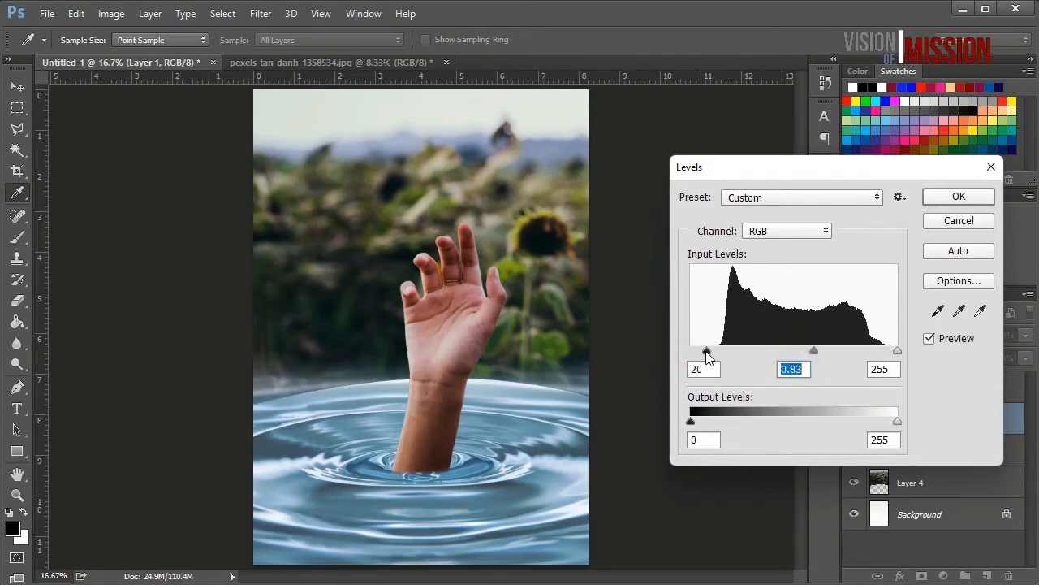
left_click(934, 199)
key("v")
Darken the Layer 2 water with Levels, setting the midtones to 0.61 and keeping the black and white inputs at 0 and 255
left_click(878, 453)
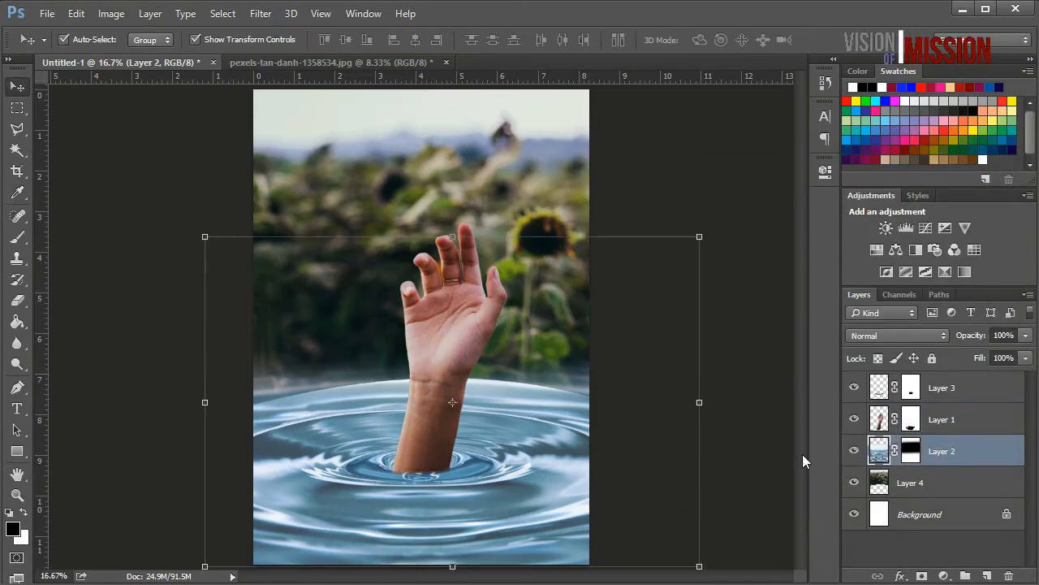
left_click(107, 17)
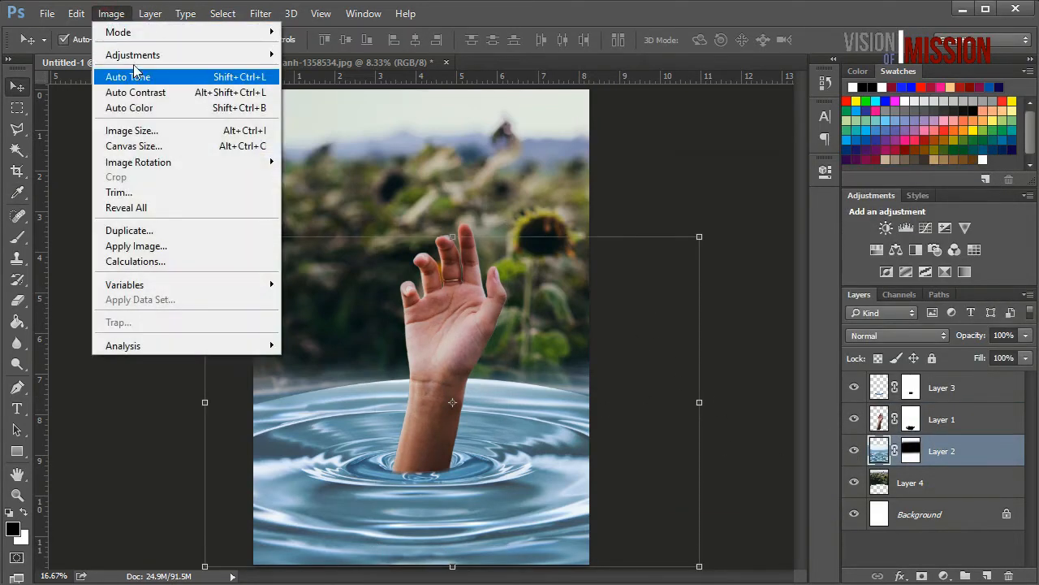
mouse_move(134, 54)
left_click(313, 70)
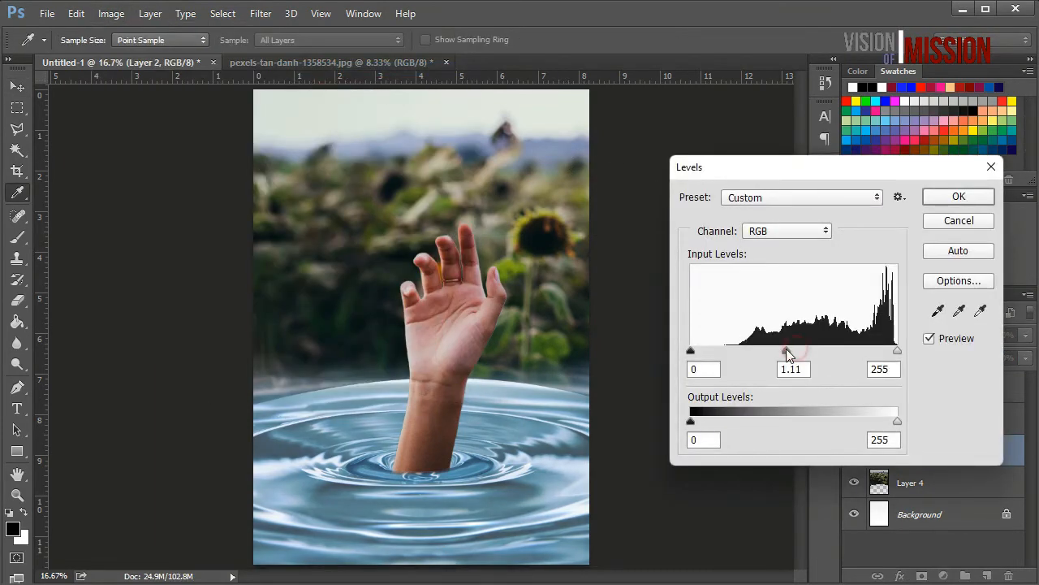
left_click_drag(786, 350, 826, 353)
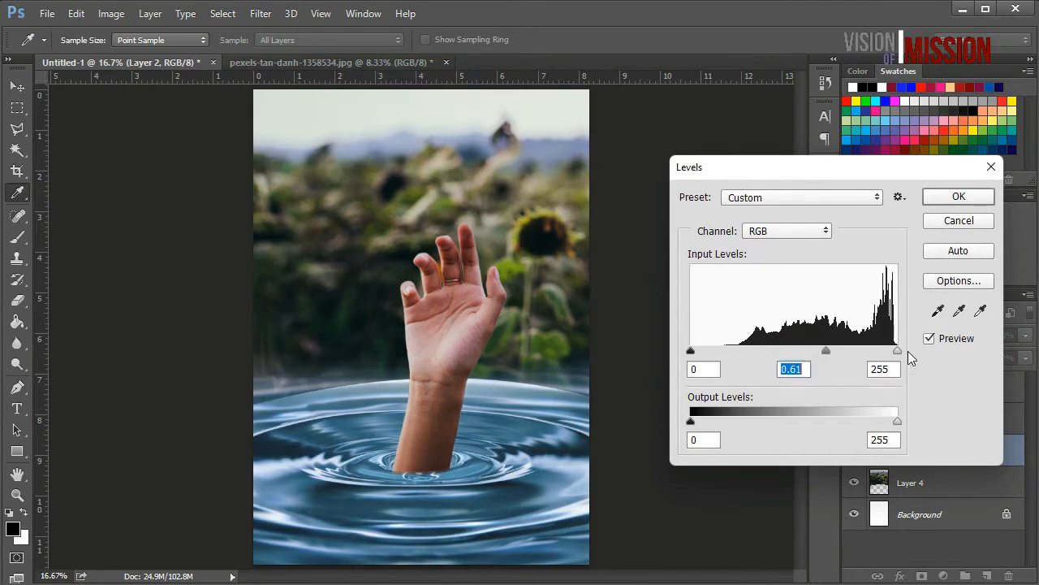
mouse_move(897, 348)
left_mouse_down()
mouse_move(875, 351)
mouse_move(909, 352)
left_mouse_up()
mouse_move(690, 350)
left_mouse_down()
mouse_move(730, 351)
mouse_move(694, 361)
left_mouse_up()
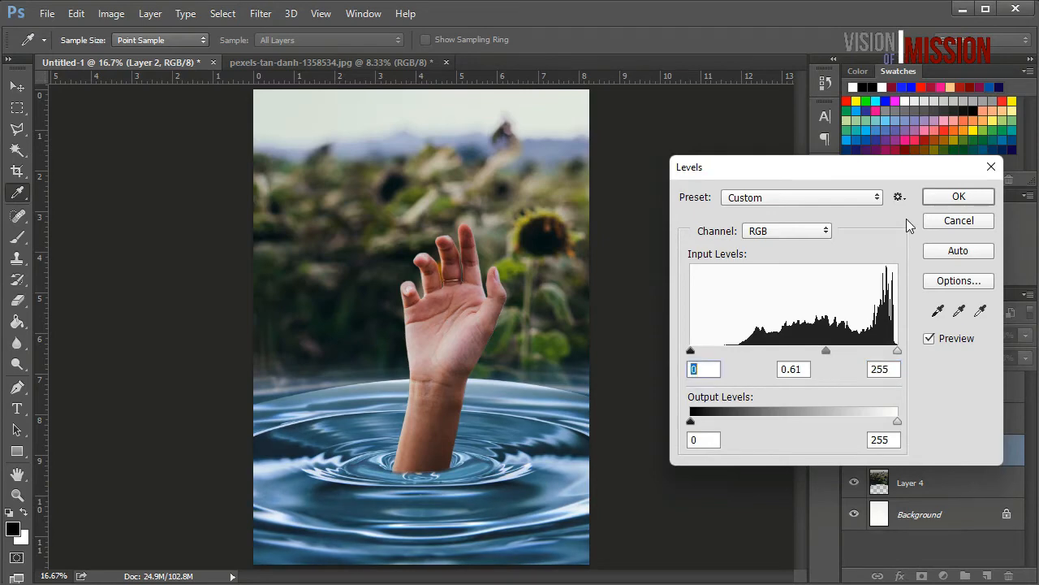
left_click(950, 198)
key("v")
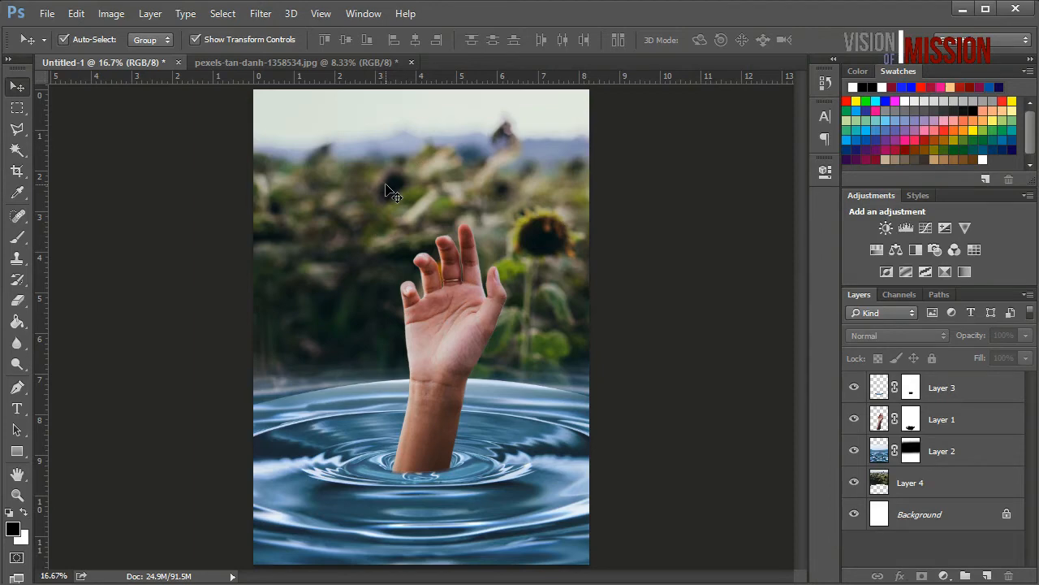
key("ctrl+alt+z")
key("ctrl+alt+z")
key("ctrl+alt+z")
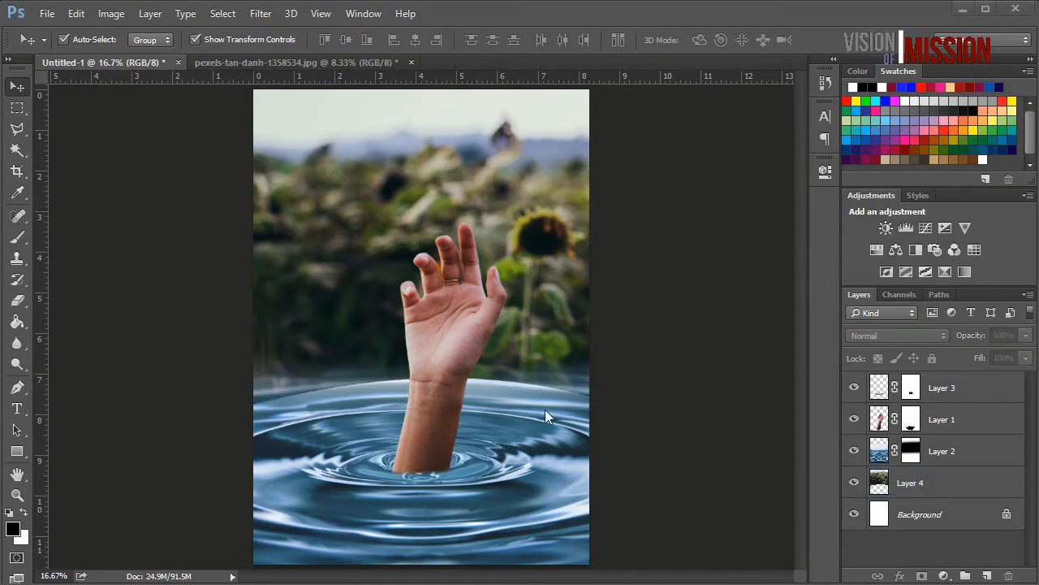
Paint out the haze above the water's far edge on the Layer 2 mask using a black brush reduced to 400 px
left_click(508, 465)
left_click(910, 452)
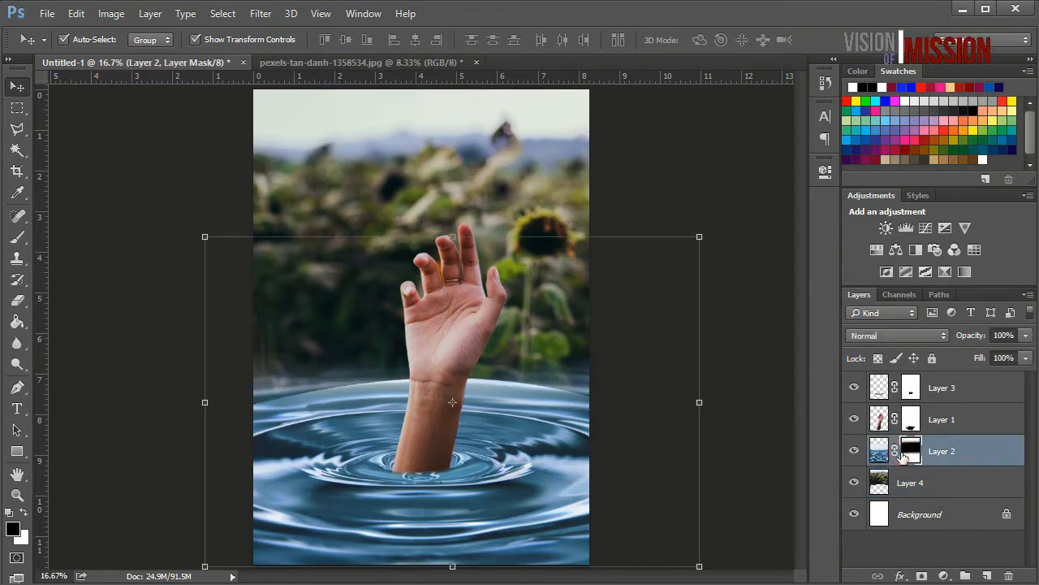
left_click(11, 239)
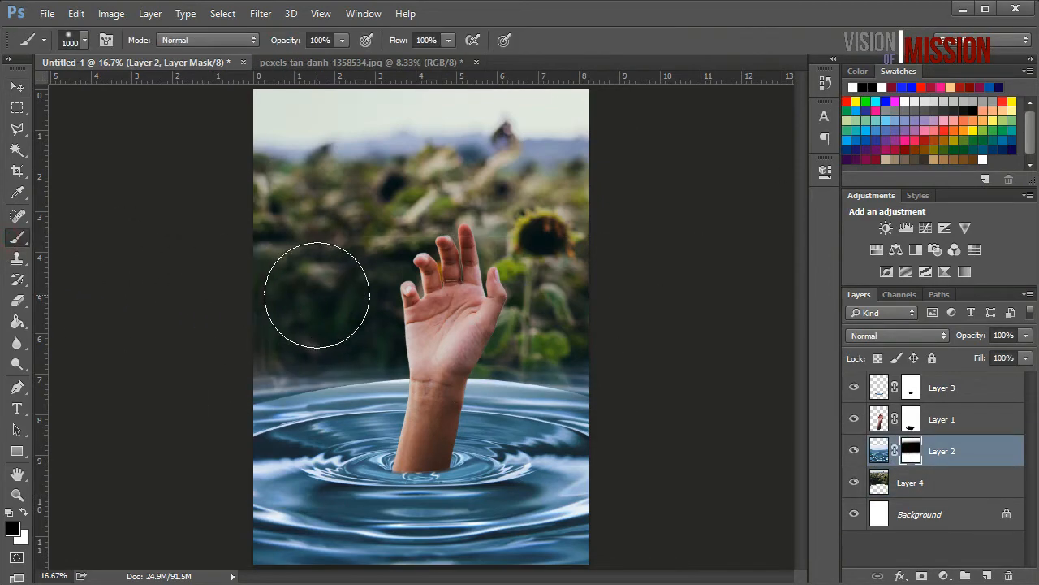
key("bracketleft")
key("bracketleft")
key("bracketleft")
key("bracketleft")
key("bracketleft")
key("bracketleft")
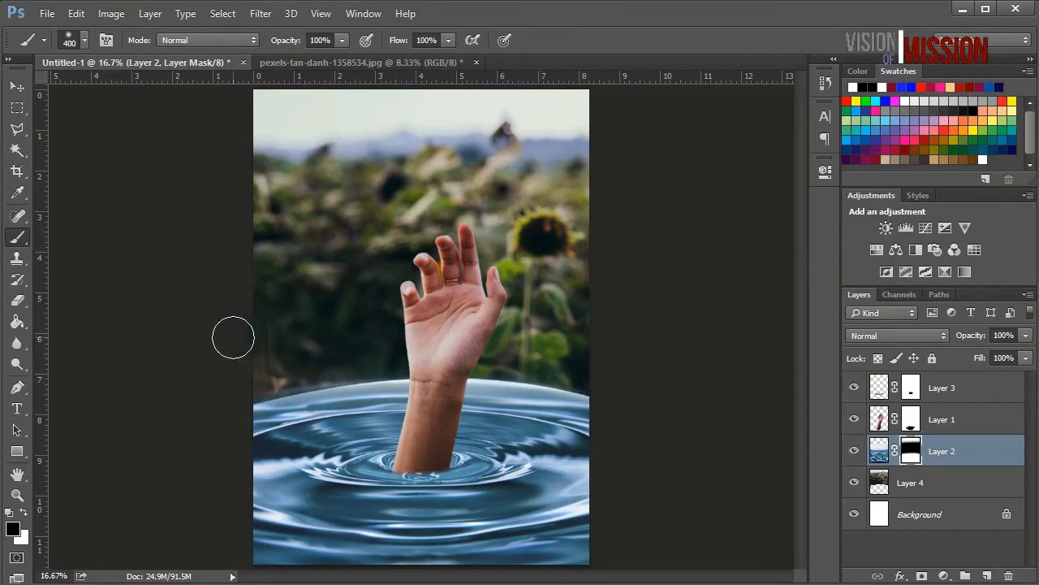
Enlarge the Layer 4 field slightly so it extends farther behind the water's edge, apply the transform and deselect the layer
left_click(16, 86)
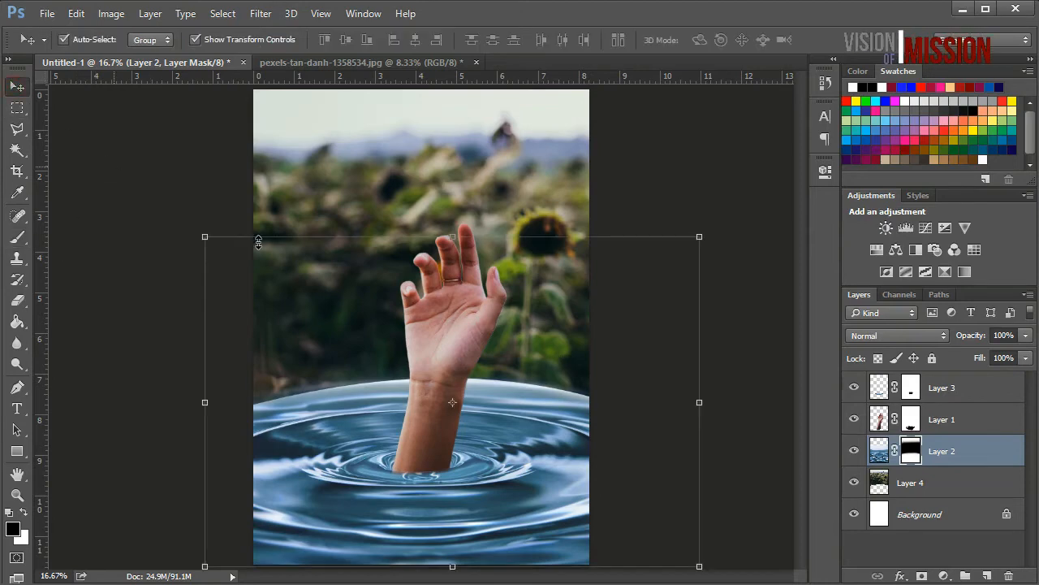
left_click(487, 145)
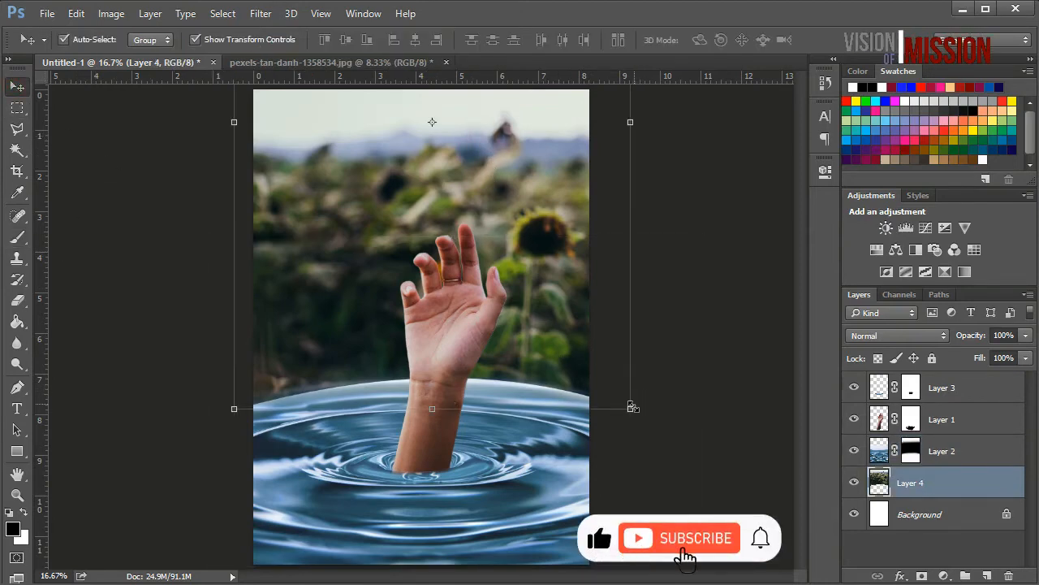
mouse_move(633, 406)
left_mouse_down()
mouse_move(661, 437)
mouse_move(649, 397)
mouse_move(651, 406)
left_mouse_up()
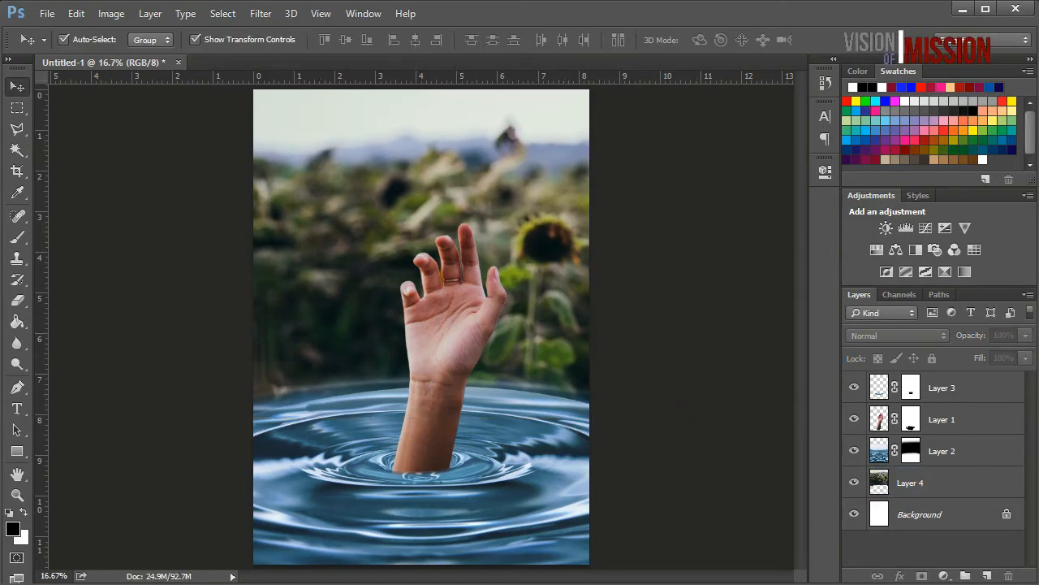
Switch to the Downloads folder and open pexels-fwstudio-172289 in Photoshop as a separate document
key("alt+Tab")
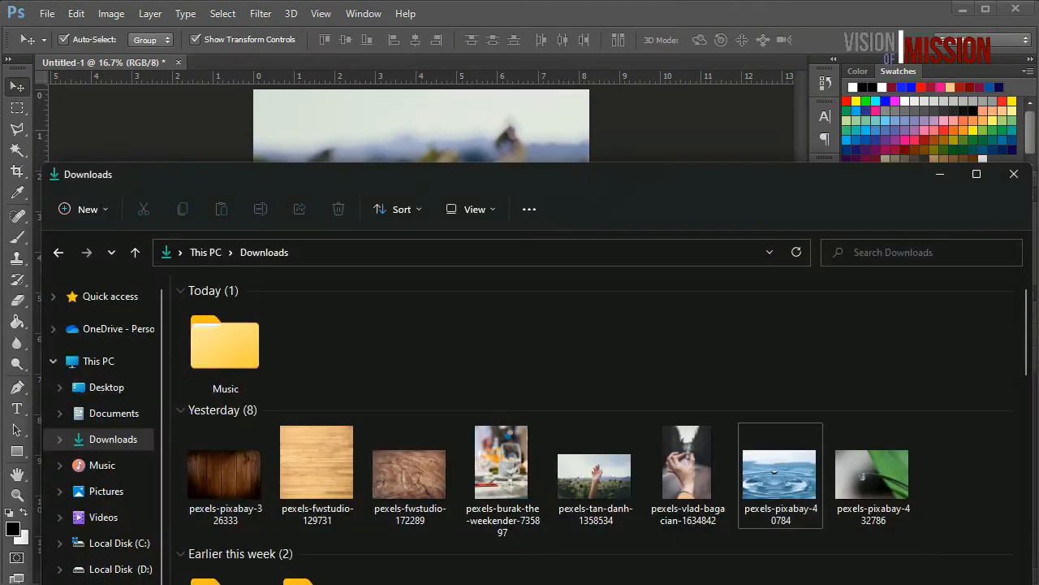
left_click(424, 458)
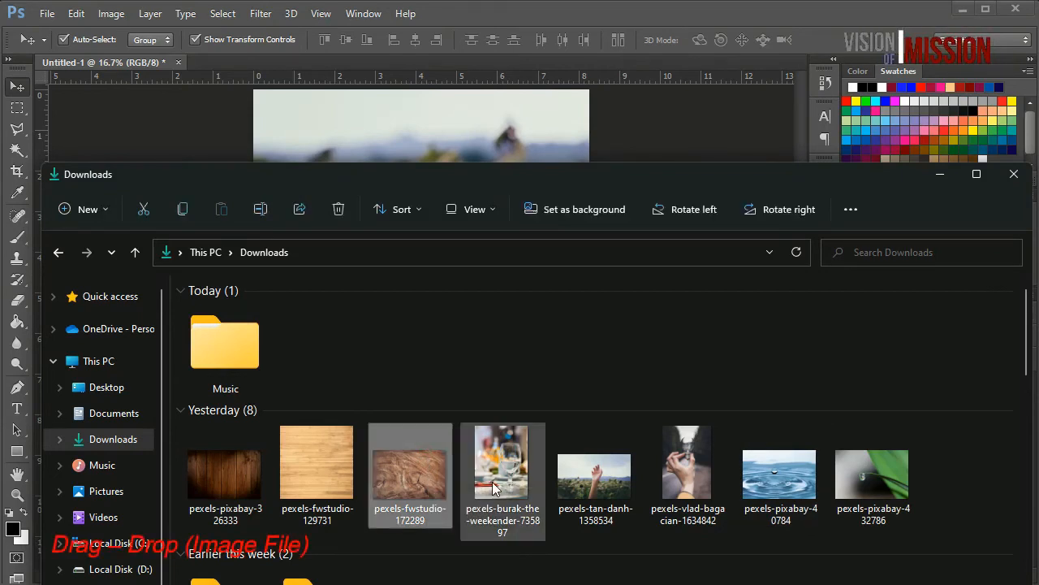
left_click_drag(419, 495, 485, 179)
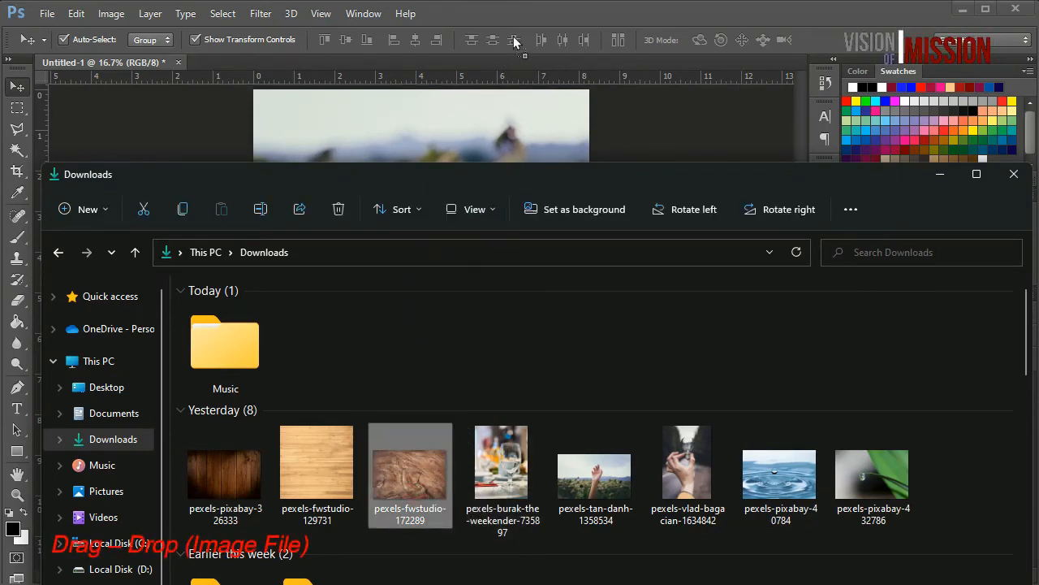
left_click_drag(513, 37, 515, 44)
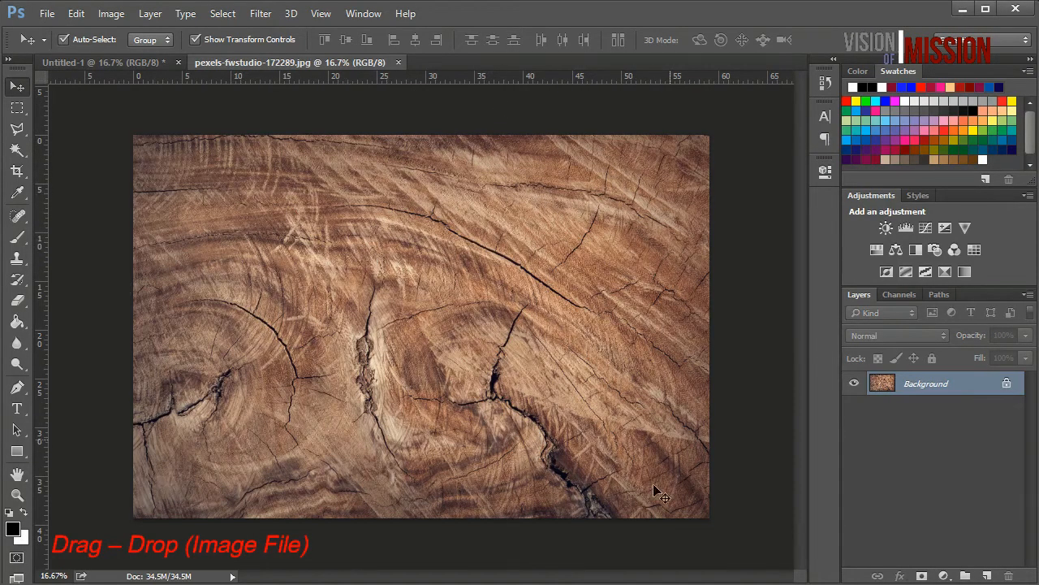
Outline a curved band along the wood photo's upper and right edges with the Polygonal Lasso and copy it into Untitled-1
left_click(14, 137)
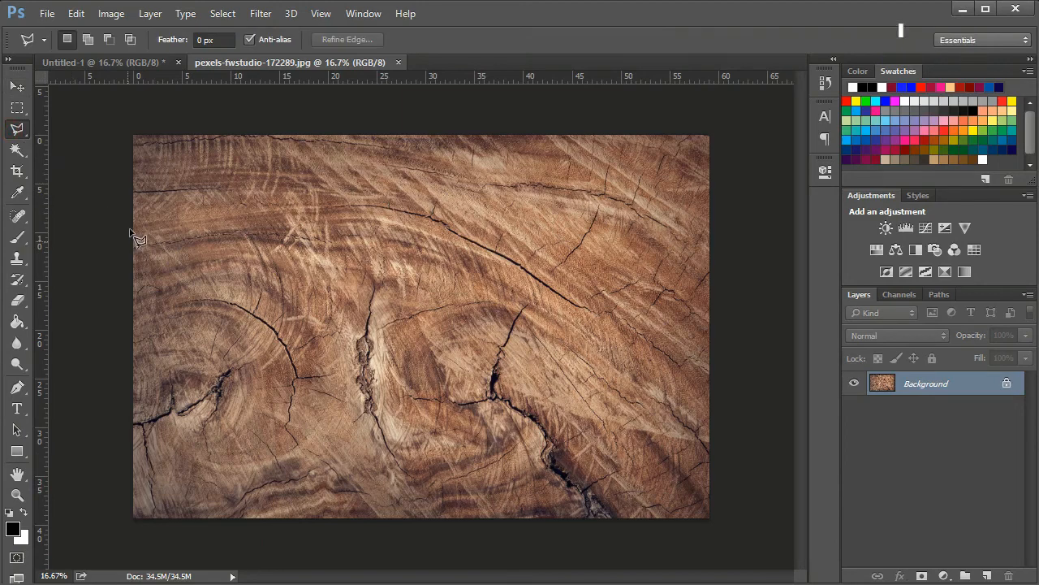
left_click(566, 258)
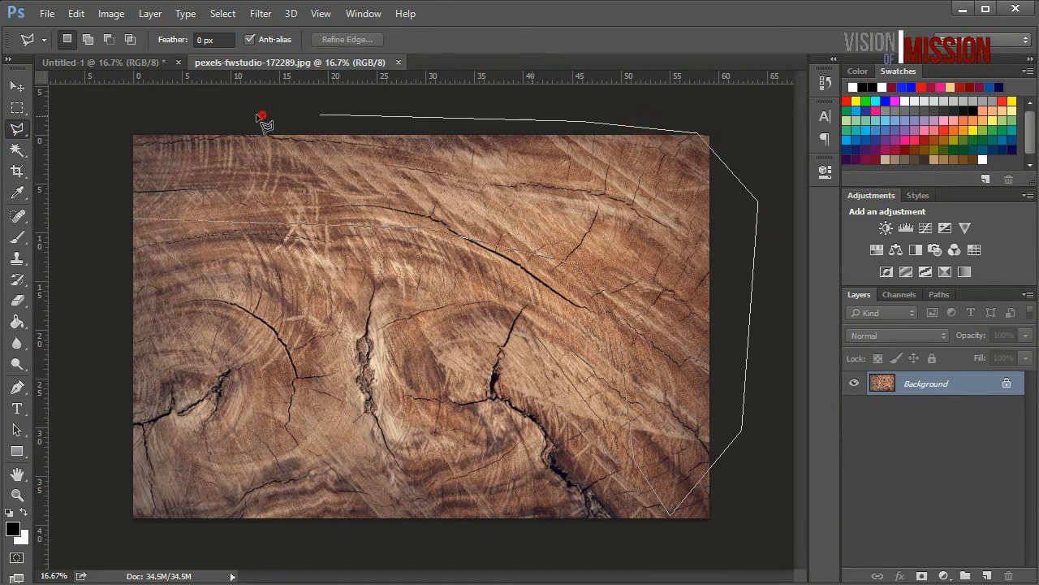
left_click(123, 110)
double_click(134, 220)
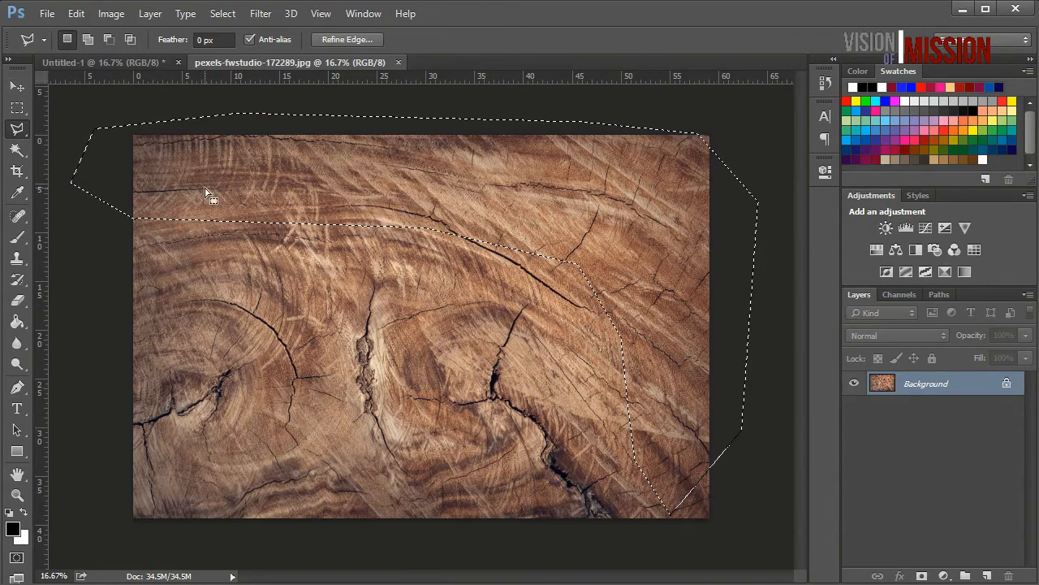
left_click(117, 61)
key("ctrl+v")
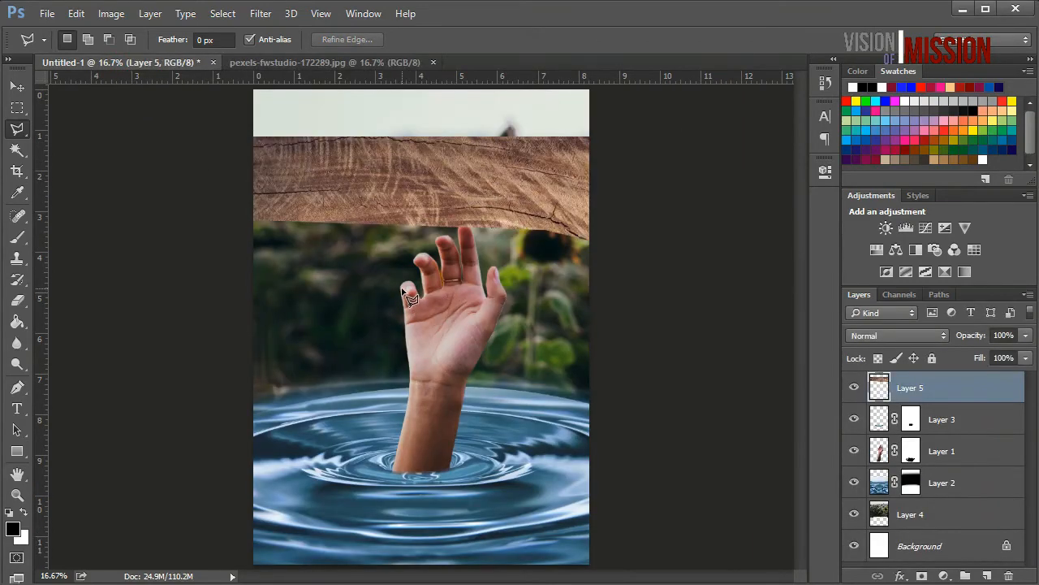
Move the Layer 5 wood down across the forearm and pull its upper corners inward to start a perspective distortion
left_click(19, 86)
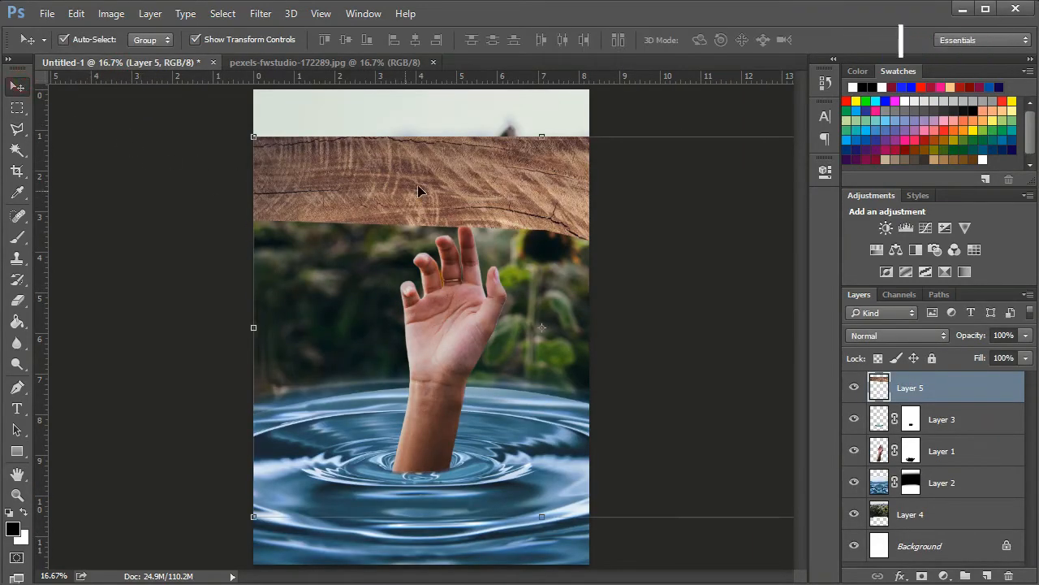
left_click_drag(365, 207, 311, 364)
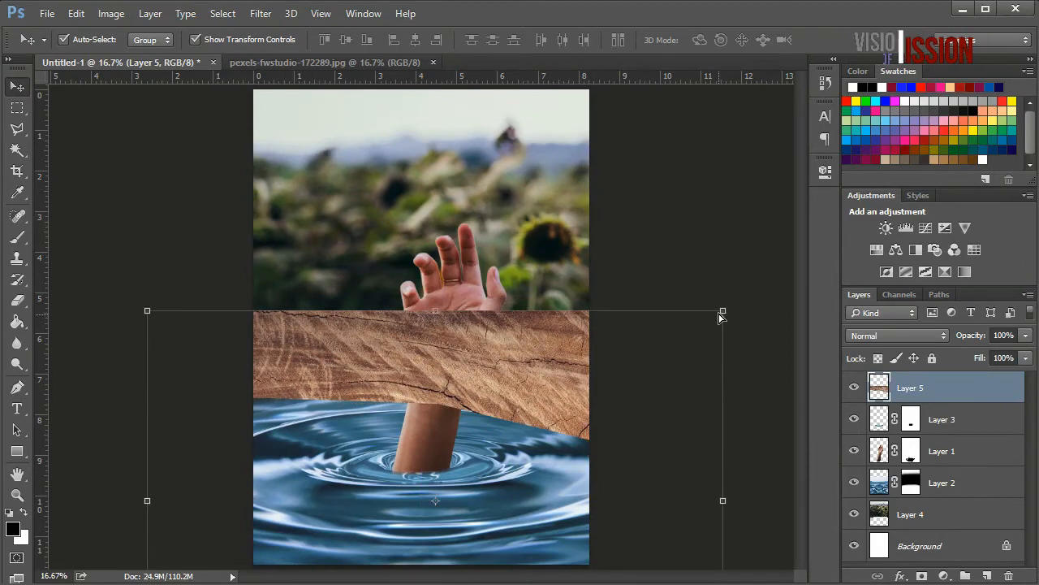
left_click_drag(725, 313, 608, 354)
left_click_drag(147, 310, 168, 389)
left_click_drag(610, 354, 576, 392)
left_click_drag(554, 443, 551, 360)
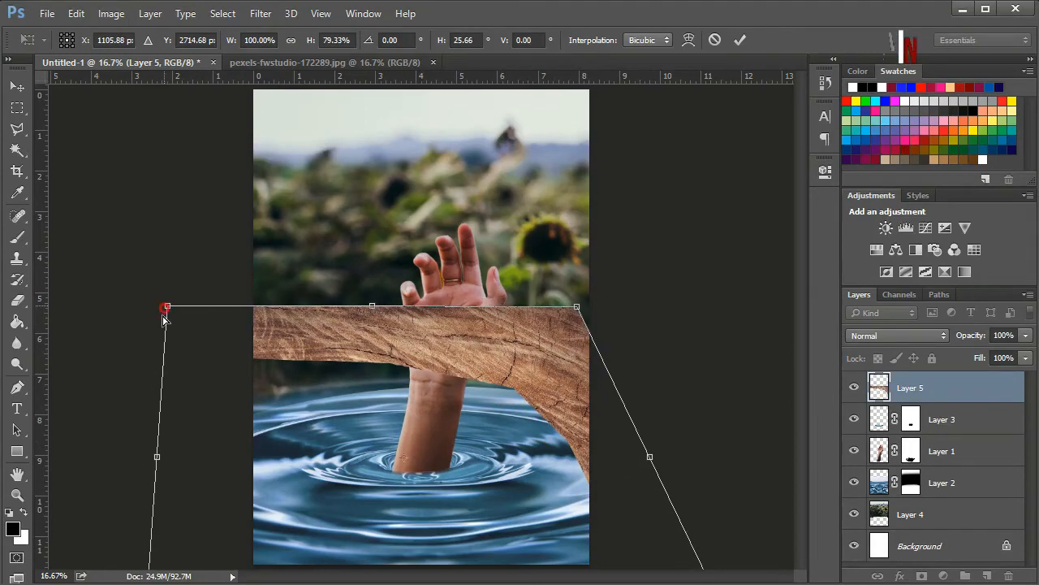
left_click_drag(163, 319, 164, 383)
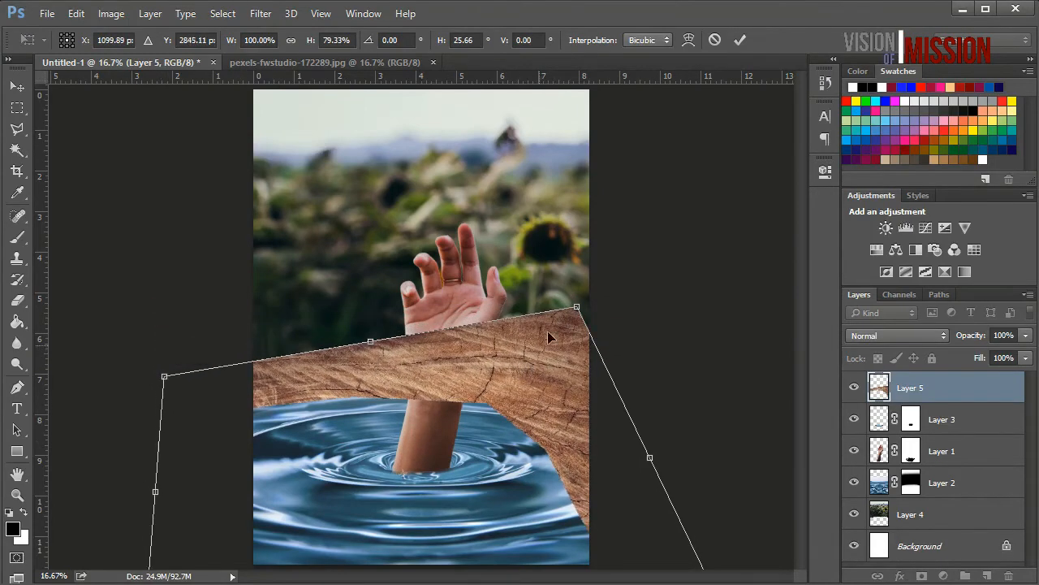
left_click_drag(574, 311, 551, 344)
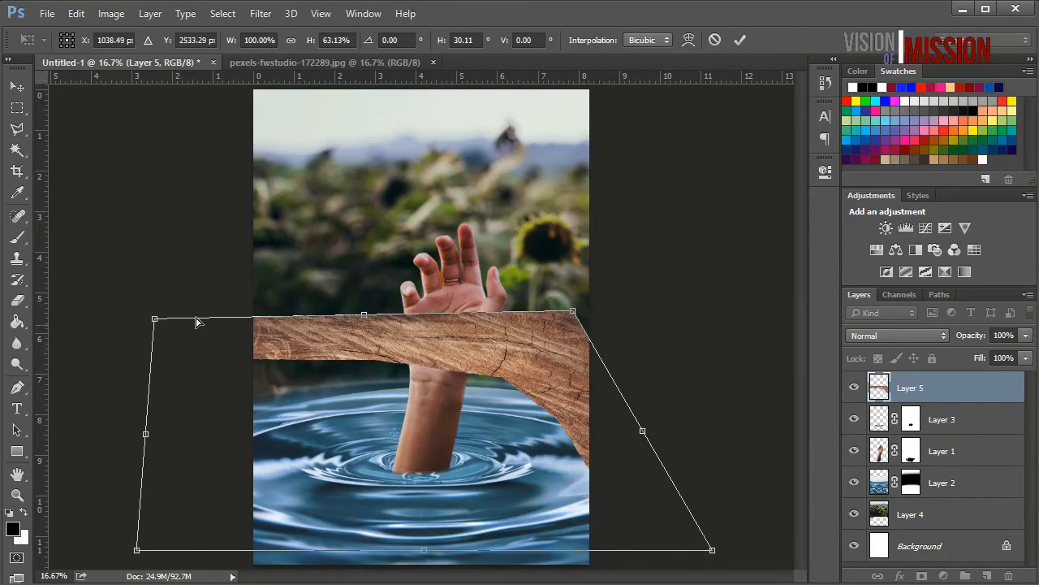
Distort the wood's corners into a flatter, slightly tilted strip following the water's far edge and apply the transform
left_click_drag(160, 333, 163, 391)
left_click_drag(712, 549, 667, 478)
left_click_drag(572, 333, 566, 358)
left_click_drag(157, 385, 175, 381)
left_click_drag(136, 549, 222, 544)
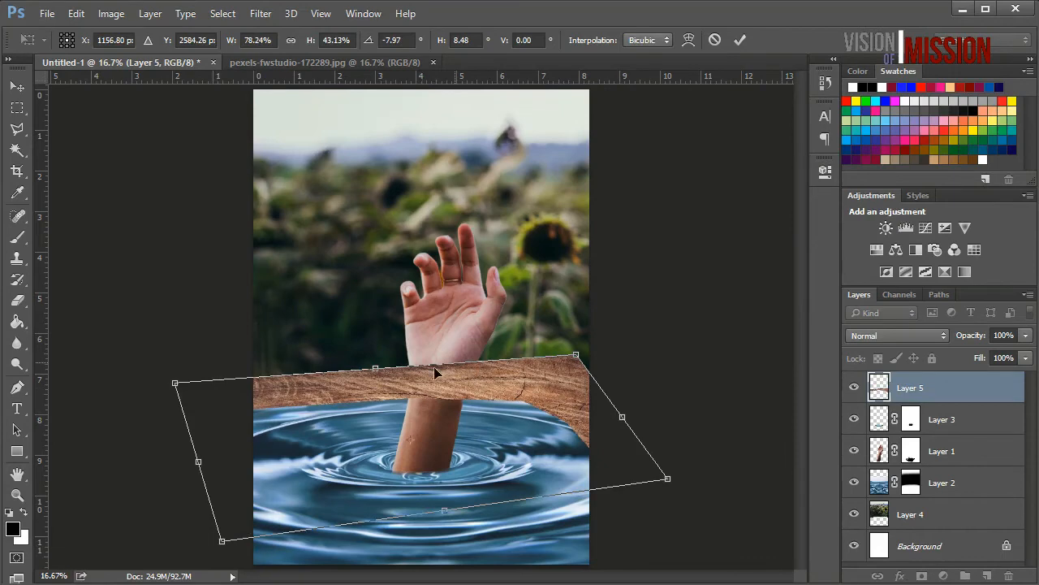
left_click_drag(378, 373, 372, 361)
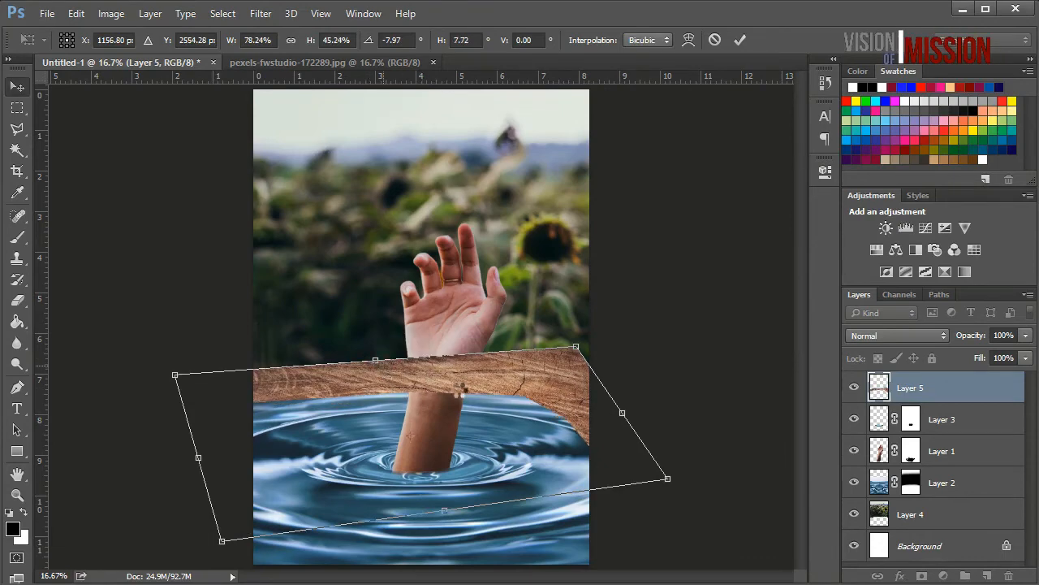
key("Return")
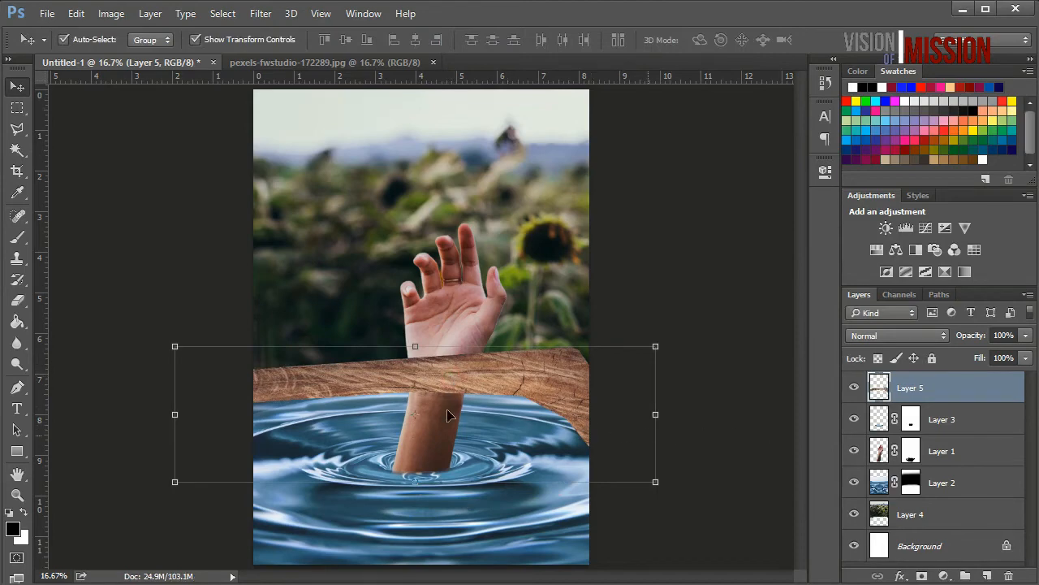
Place Layer 5 between Layer 1 and Layer 2 and mask its wood to a soft, thin rim with a black 400 px brush
left_click_drag(903, 390, 910, 467)
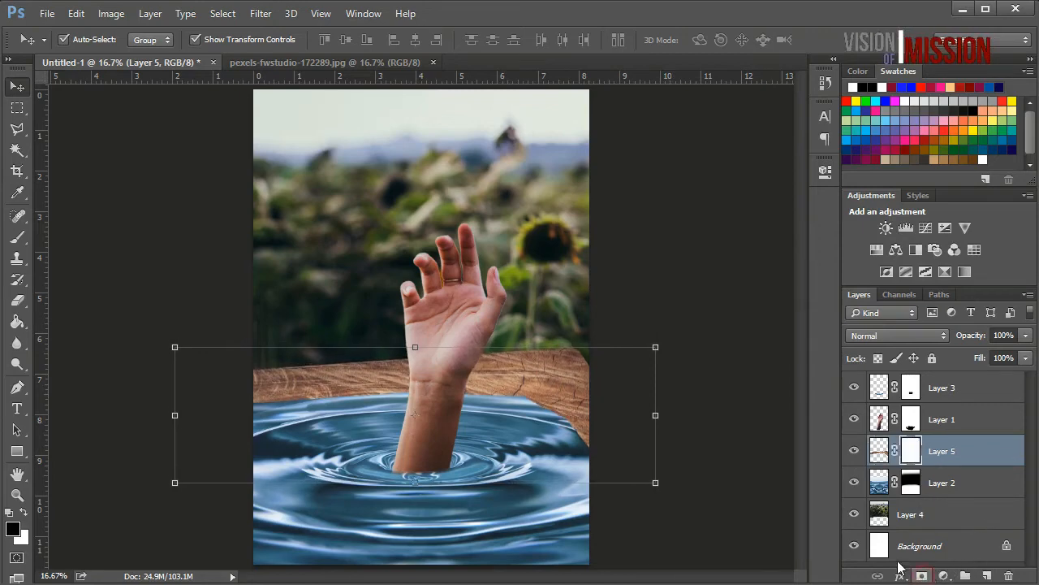
left_click(14, 240)
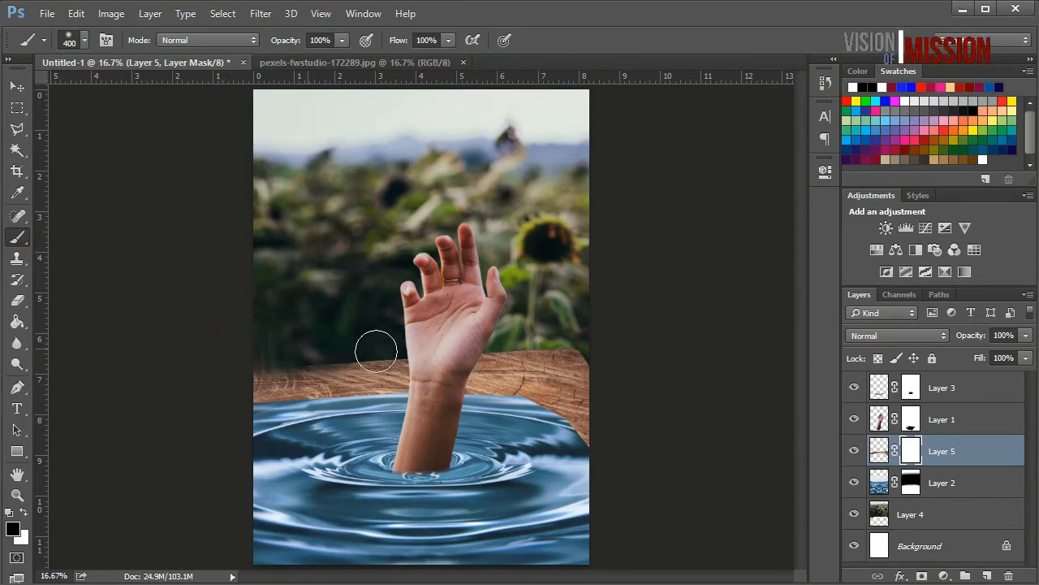
left_click_drag(376, 351, 381, 351)
mouse_move(474, 354)
left_mouse_down()
mouse_move(598, 350)
mouse_move(531, 344)
left_mouse_up()
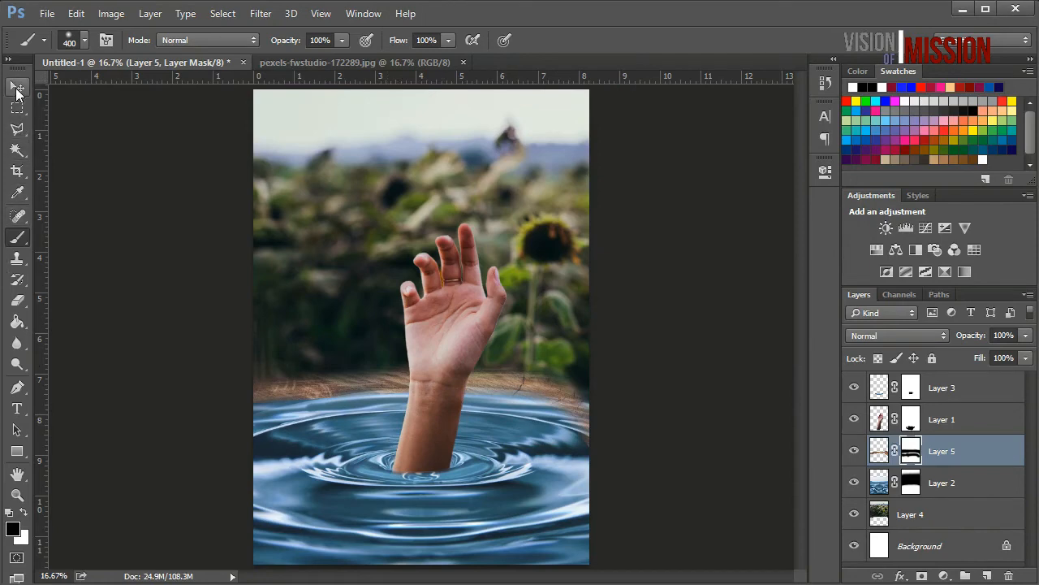
Widen the masked Layer 5 wood rim to about 104.9%, apply the transform and deselect the layer
left_click(17, 88)
left_click_drag(656, 416, 680, 419)
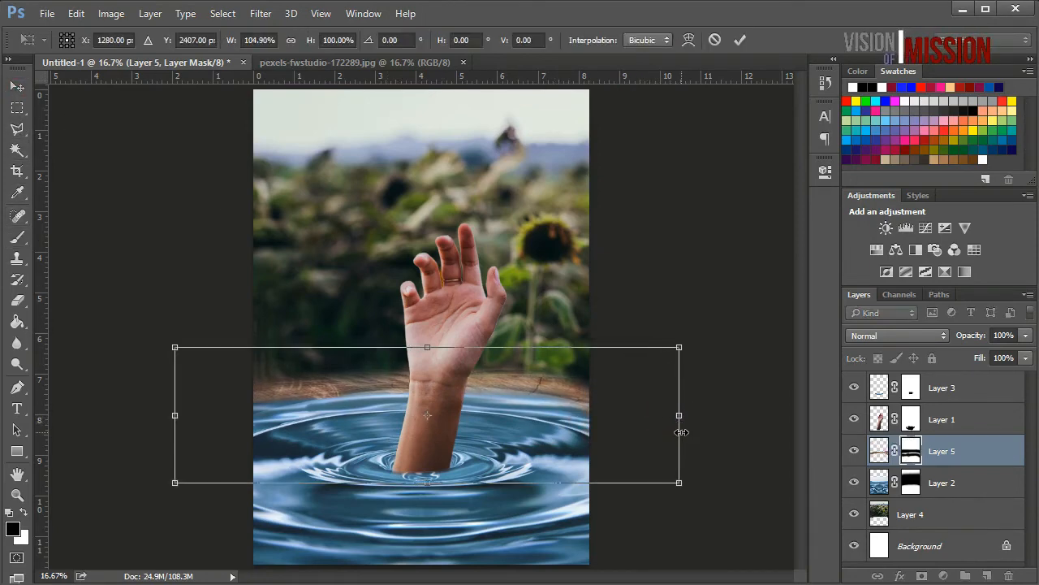
key("Return")
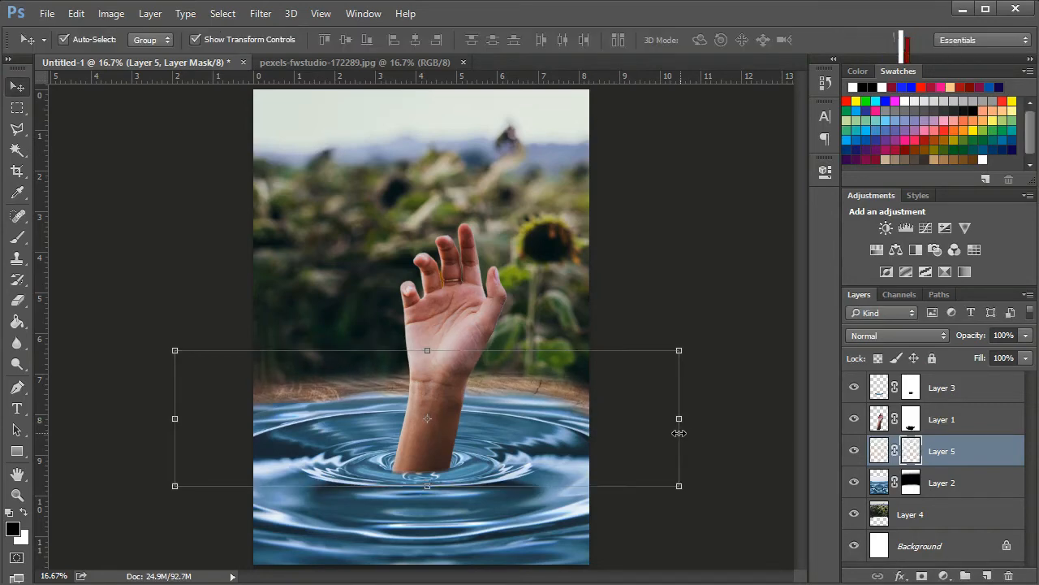
left_click(727, 276)
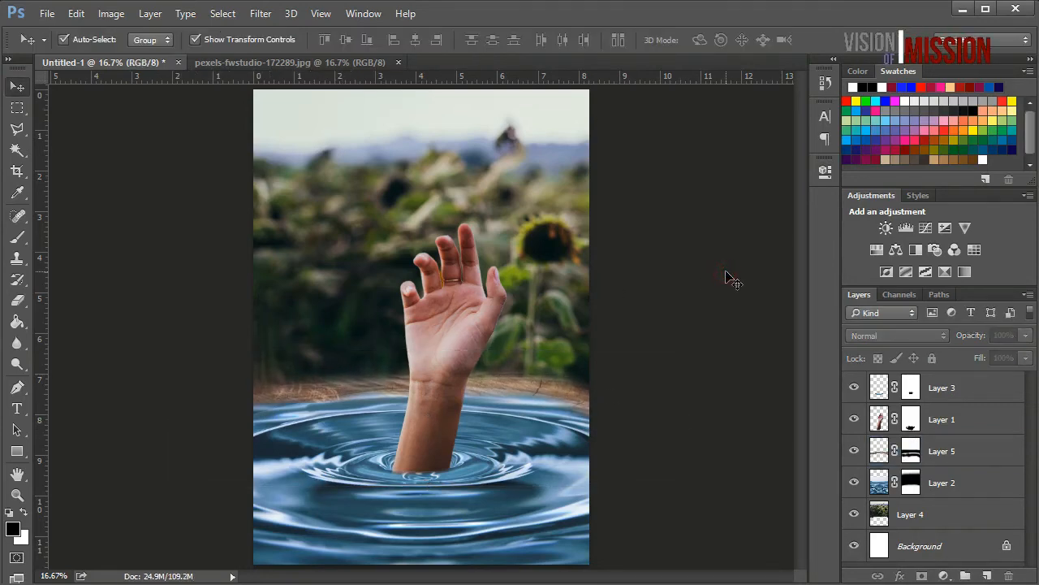
Draw a rectangle of about 2808 × 3740 px above Layer 4, covering the whole canvas, and fill it with black
key("ctrl+minus")
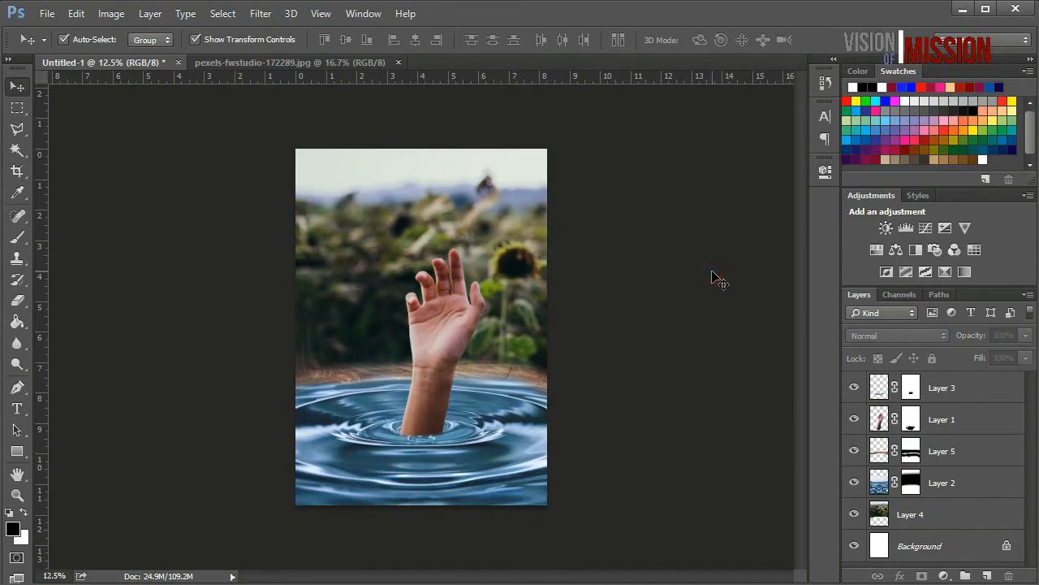
left_click(342, 264)
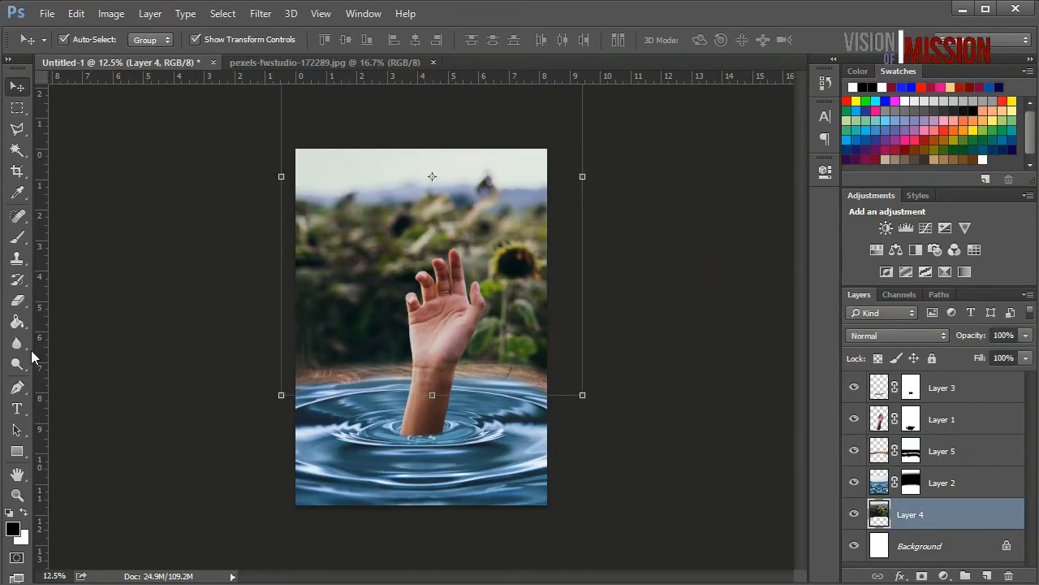
left_click(17, 452)
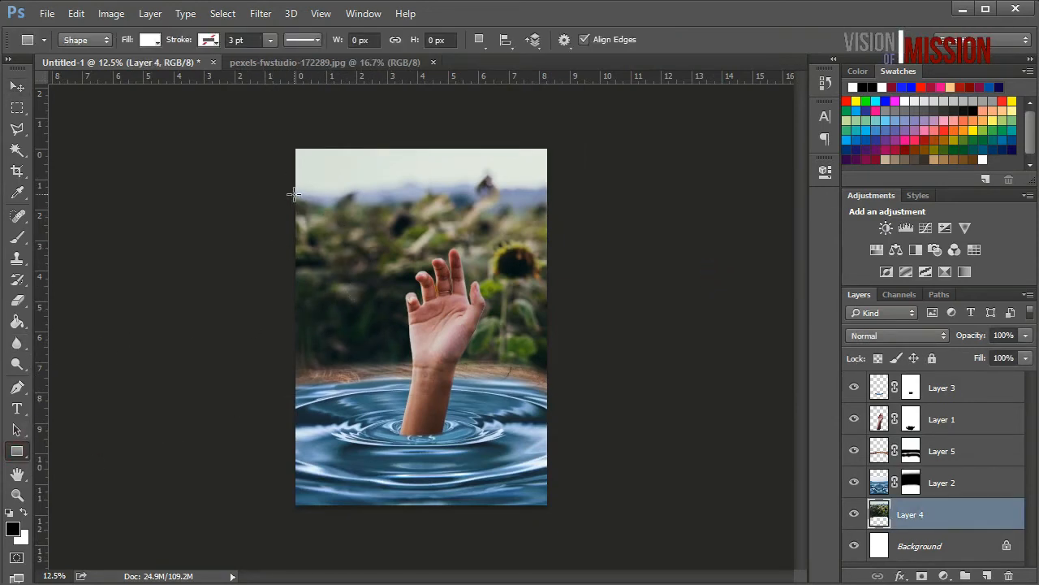
left_click_drag(275, 134, 563, 517)
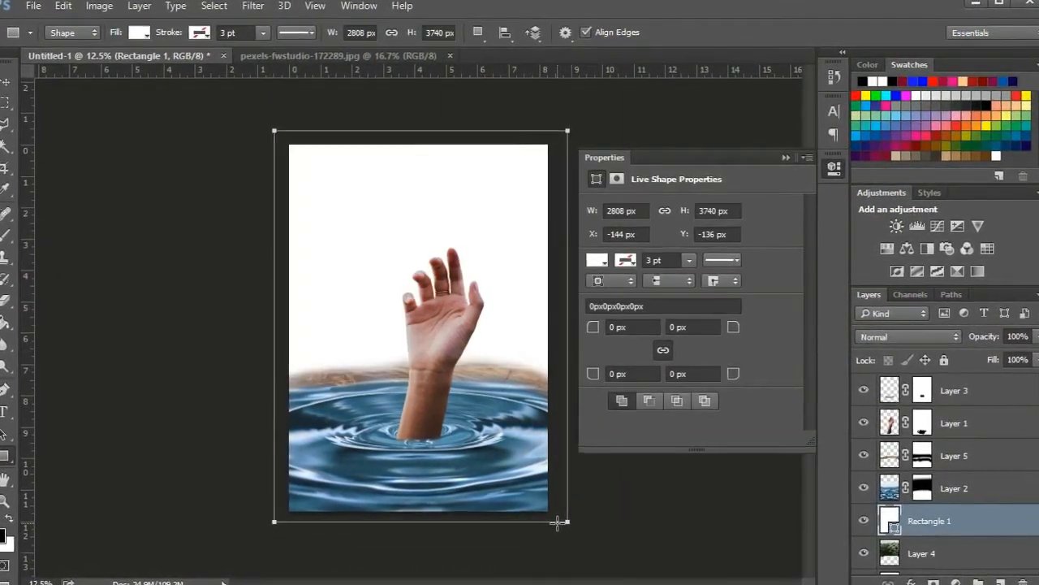
left_click(599, 261)
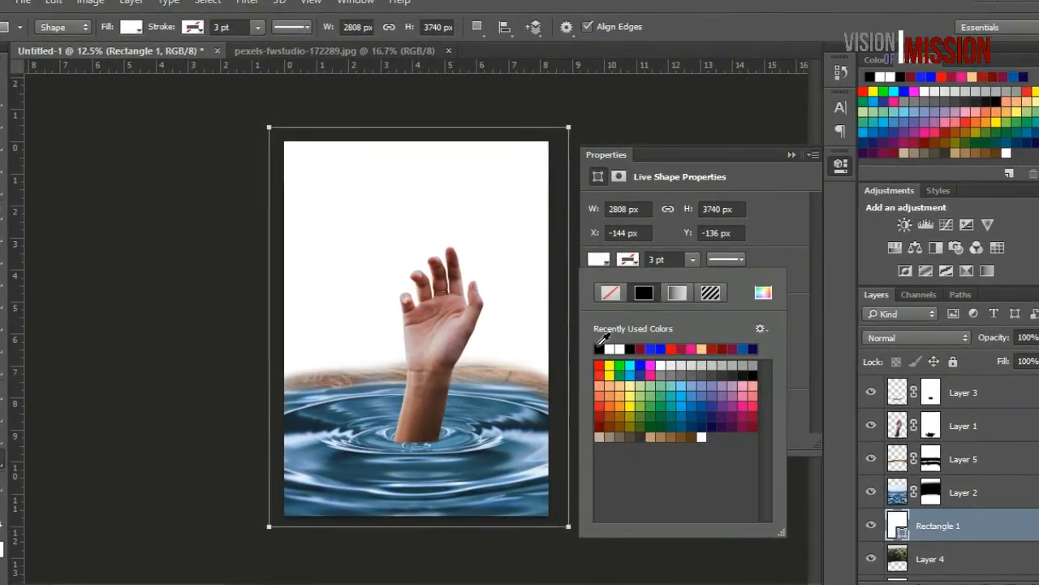
left_click(600, 349)
left_click(792, 154)
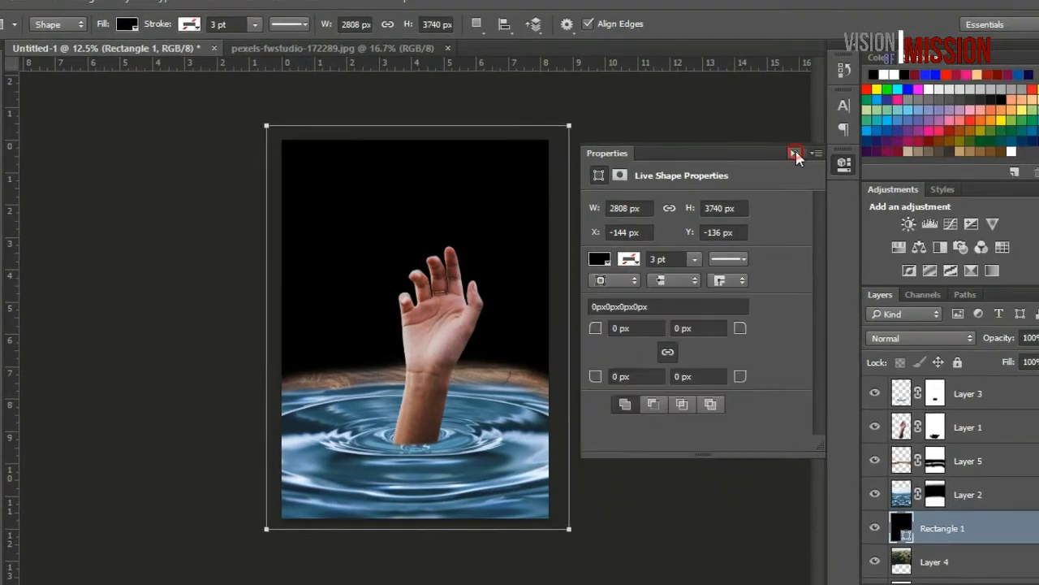
left_click(795, 153)
Move the Rectangle 1 layer to the top of the layer stack and add a layer mask to it
key("v")
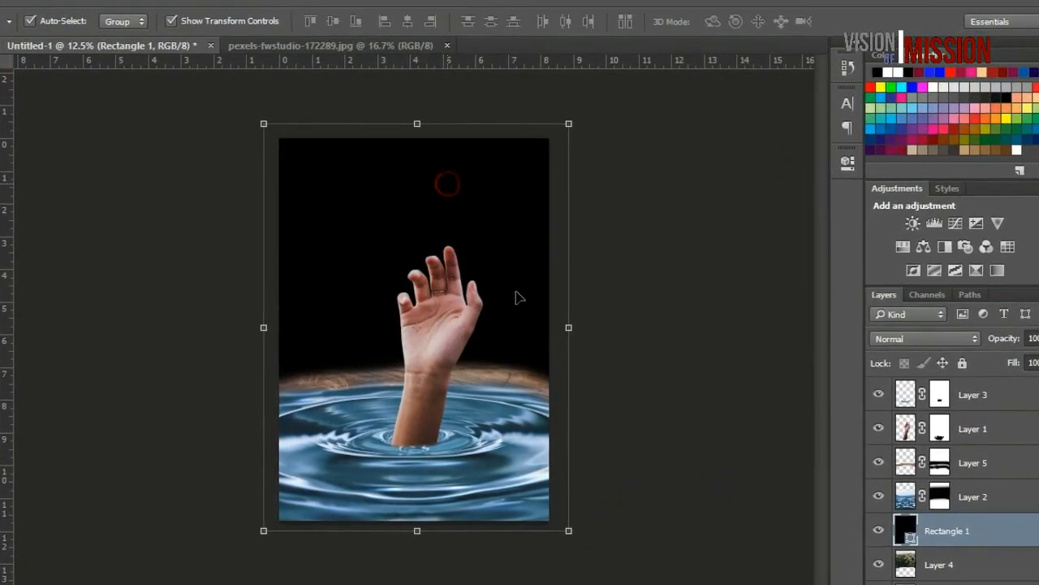
left_click_drag(909, 536, 945, 398)
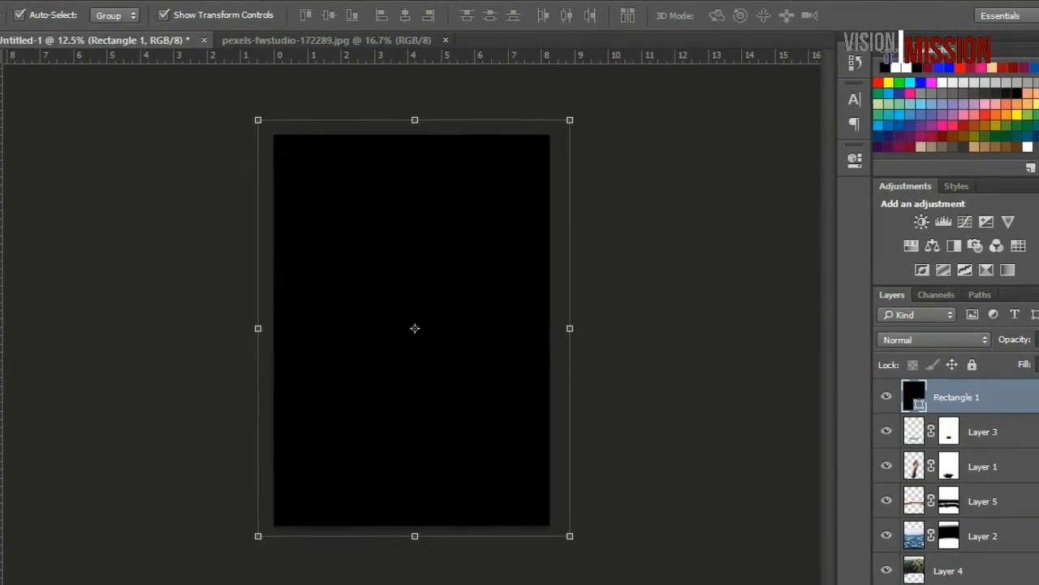
left_click(958, 583)
Paint away the centre of the Rectangle 1 mask with a black brush enlarged to 1000 px, leaving a dark vignette around the edges
key("b")
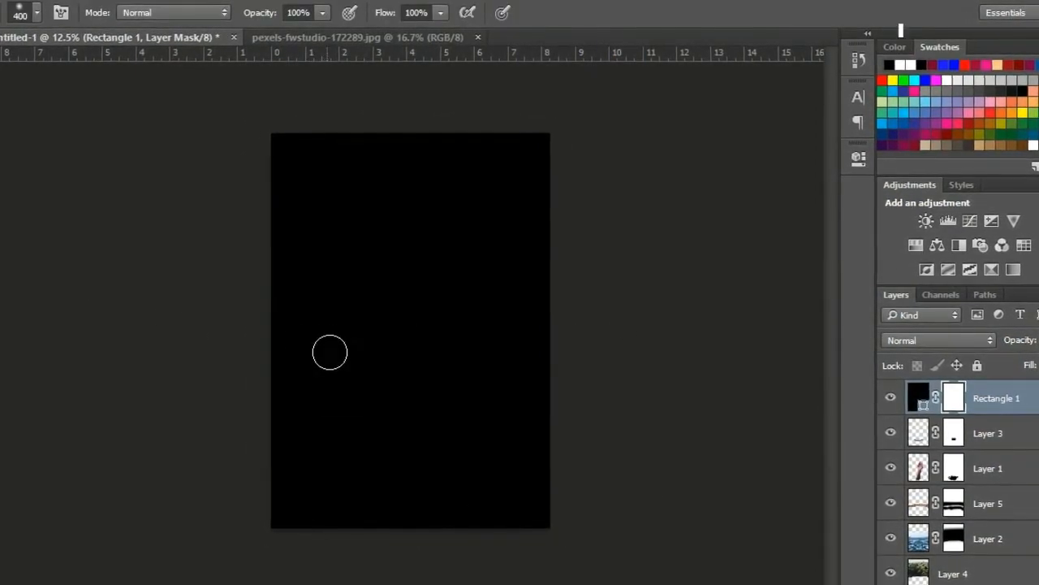
key("bracketright")
key("bracketright")
key("bracketright")
key("bracketright")
key("bracketright")
key("bracketright")
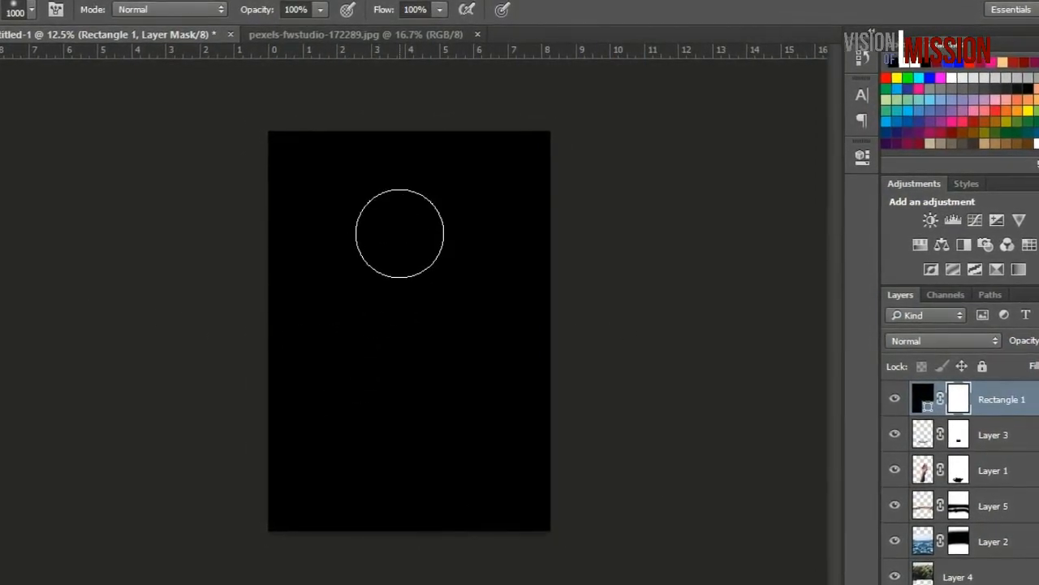
mouse_move(400, 233)
left_mouse_down()
mouse_move(405, 352)
mouse_move(445, 216)
mouse_move(418, 215)
mouse_move(396, 235)
mouse_move(370, 310)
mouse_move(360, 421)
left_mouse_up()
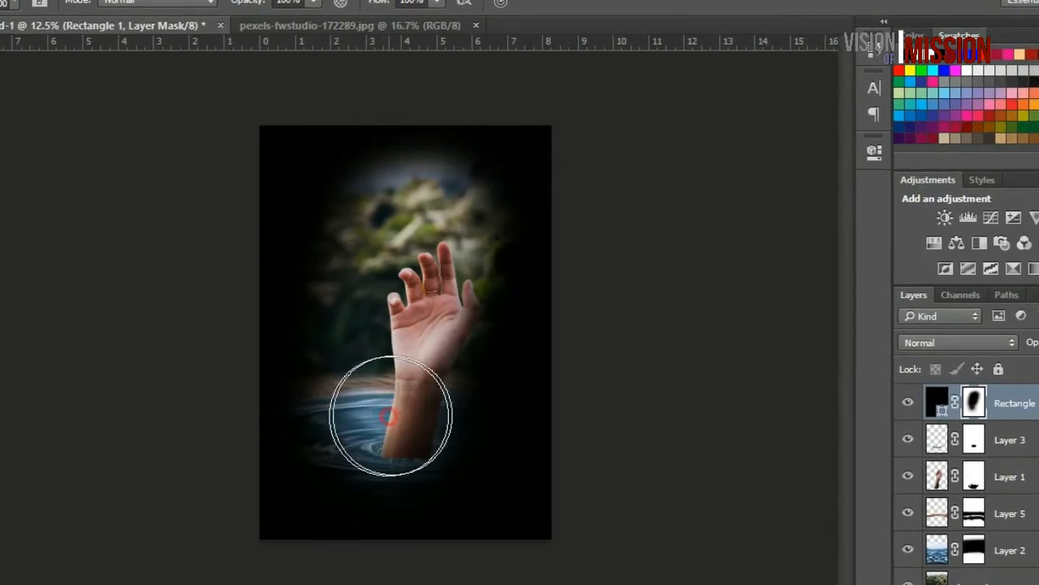
mouse_move(431, 360)
left_mouse_down()
mouse_move(445, 216)
mouse_move(437, 282)
left_mouse_up()
mouse_move(353, 371)
left_mouse_down()
mouse_move(345, 333)
mouse_move(369, 266)
mouse_move(355, 212)
mouse_move(350, 443)
mouse_move(427, 447)
mouse_move(447, 365)
mouse_move(447, 293)
mouse_move(460, 278)
mouse_move(457, 294)
mouse_move(347, 368)
mouse_move(355, 346)
mouse_move(390, 366)
mouse_move(524, 572)
mouse_move(505, 449)
mouse_move(430, 394)
mouse_move(329, 396)
mouse_move(390, 291)
mouse_move(423, 397)
mouse_move(461, 460)
mouse_move(448, 325)
mouse_move(463, 211)
mouse_move(419, 235)
mouse_move(344, 244)
mouse_move(322, 201)
mouse_move(346, 418)
mouse_move(329, 304)
mouse_move(326, 396)
mouse_move(345, 299)
mouse_move(473, 199)
mouse_move(281, 195)
mouse_move(360, 260)
mouse_move(401, 255)
mouse_move(460, 192)
mouse_move(485, 203)
mouse_move(430, 331)
mouse_move(455, 317)
mouse_move(479, 258)
left_mouse_up()
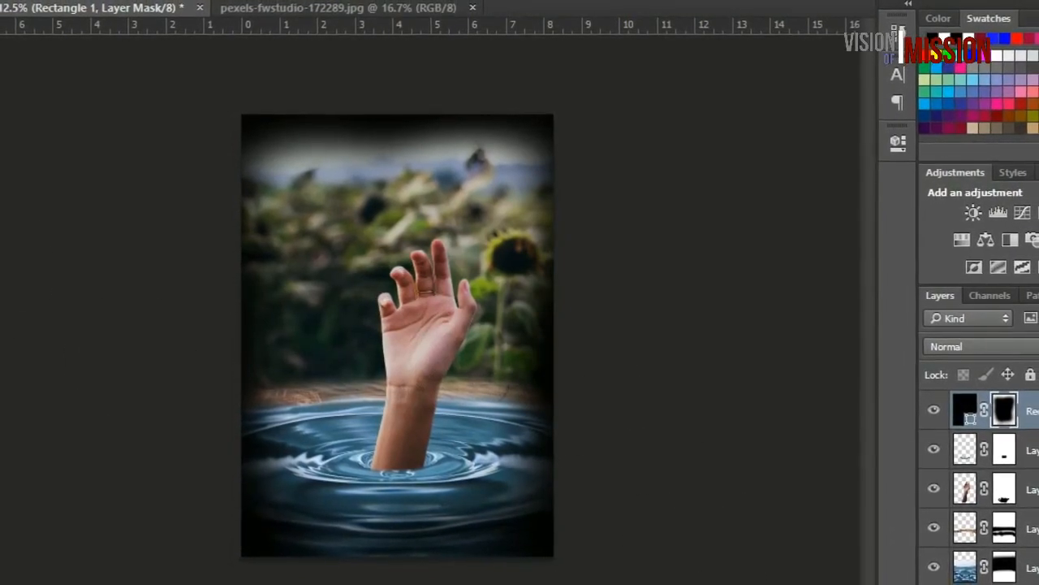
key("ctrl+t")
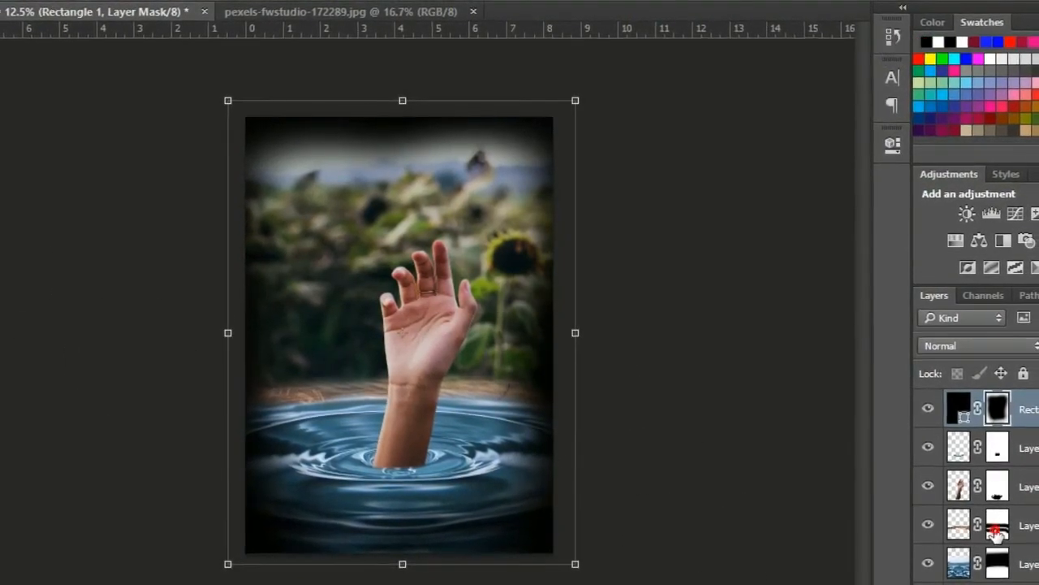
Target the Layer 5 mask with the Brush tool, reduce the brush size to 50 px, and deselect the layer
left_click(997, 526)
key("Return")
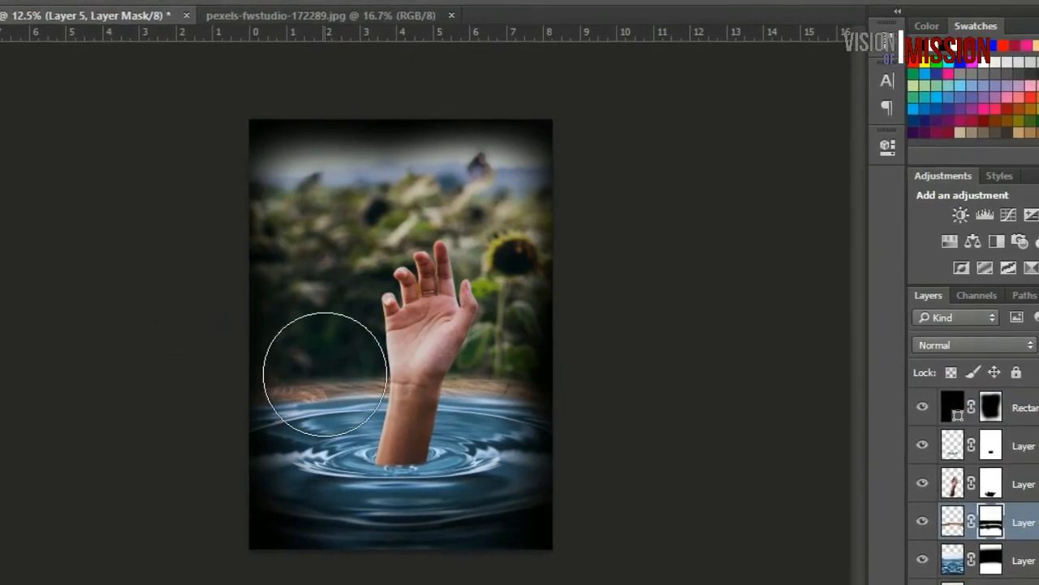
key("bracketleft")
key("bracketleft")
key("bracketleft")
key("bracketleft")
key("bracketleft")
key("bracketleft")
key("bracketleft")
key("bracketleft")
key("bracketleft")
key("bracketleft")
key("bracketleft")
key("bracketleft")
key("bracketleft")
key("bracketleft")
key("bracketleft")
key("bracketleft")
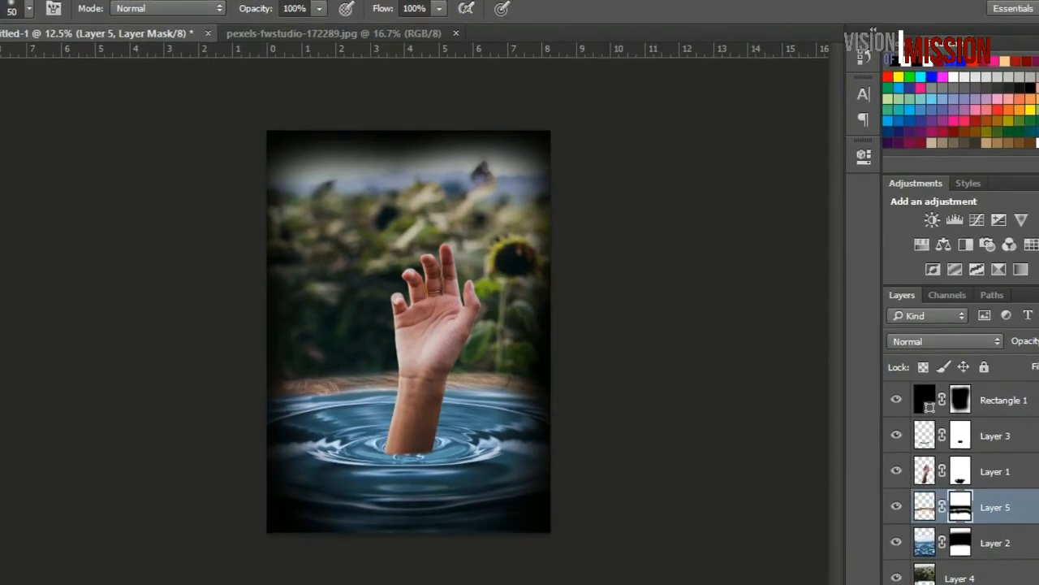
key("v")
left_click(711, 539)
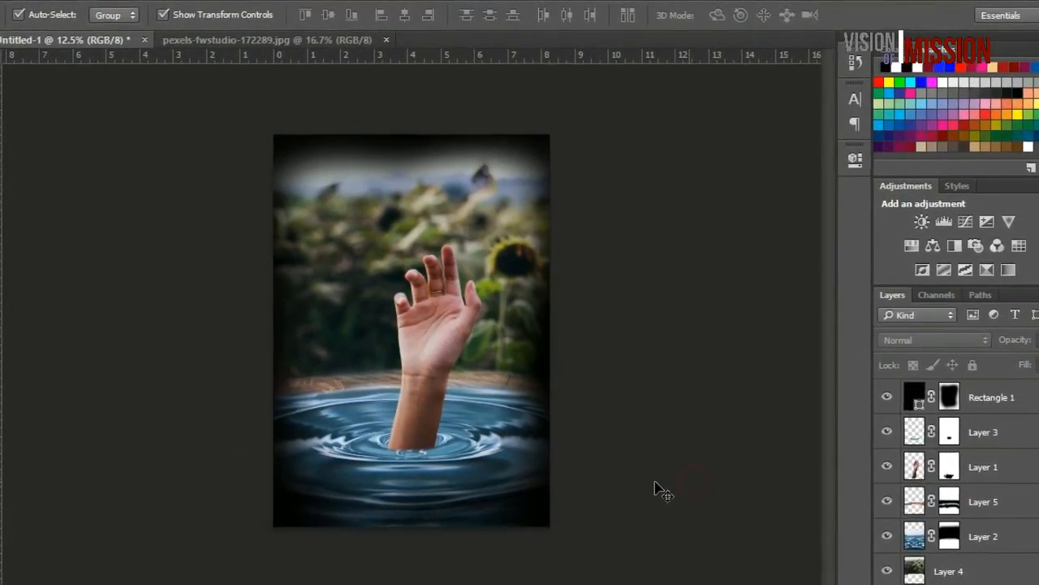
Change the blend mode of Layer 3, the ripple around the wrist, to Darken and deselect the layer
left_click(422, 448)
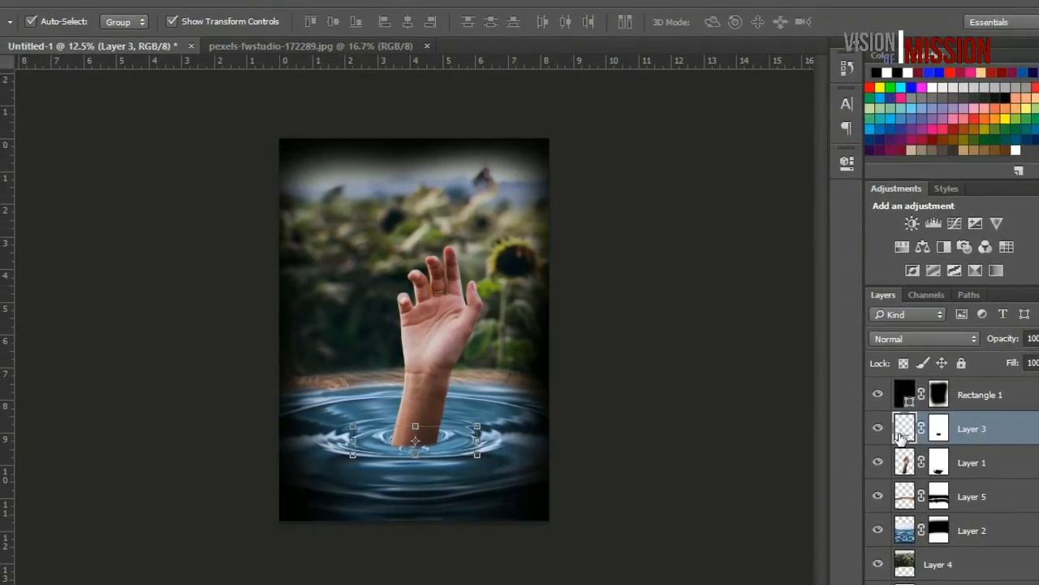
left_click(931, 341)
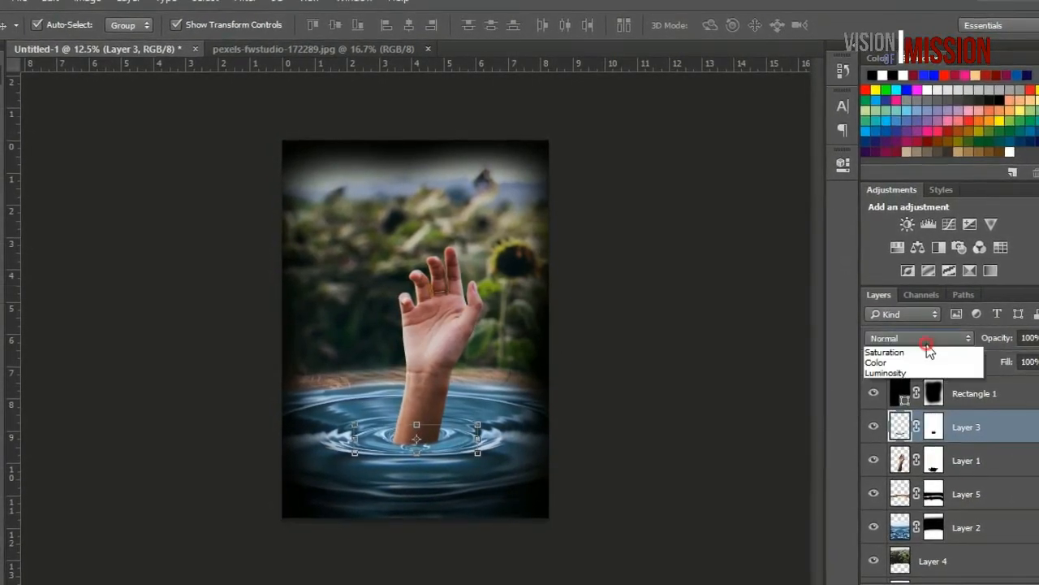
left_click(925, 344)
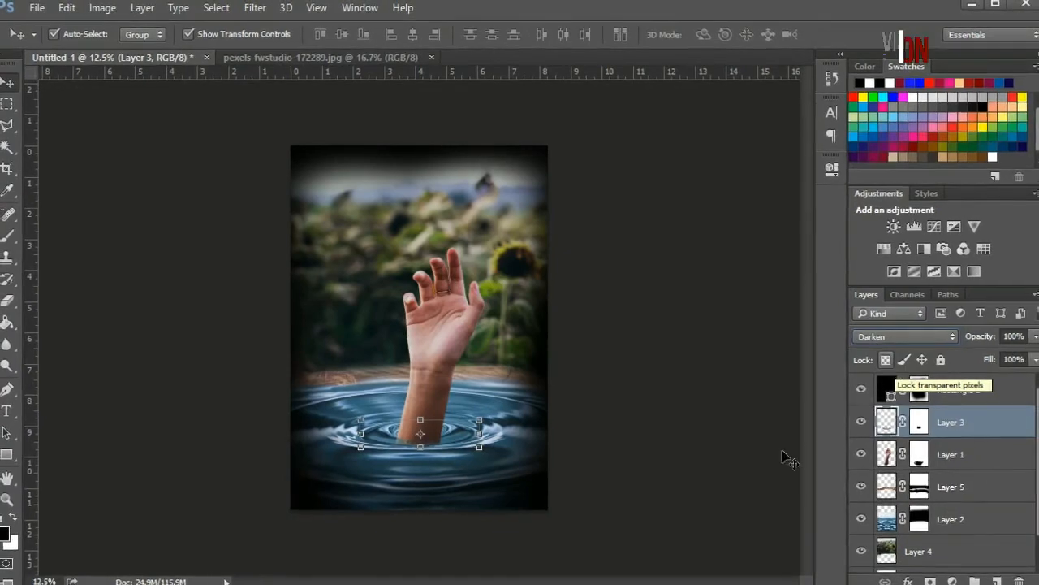
left_click(682, 404)
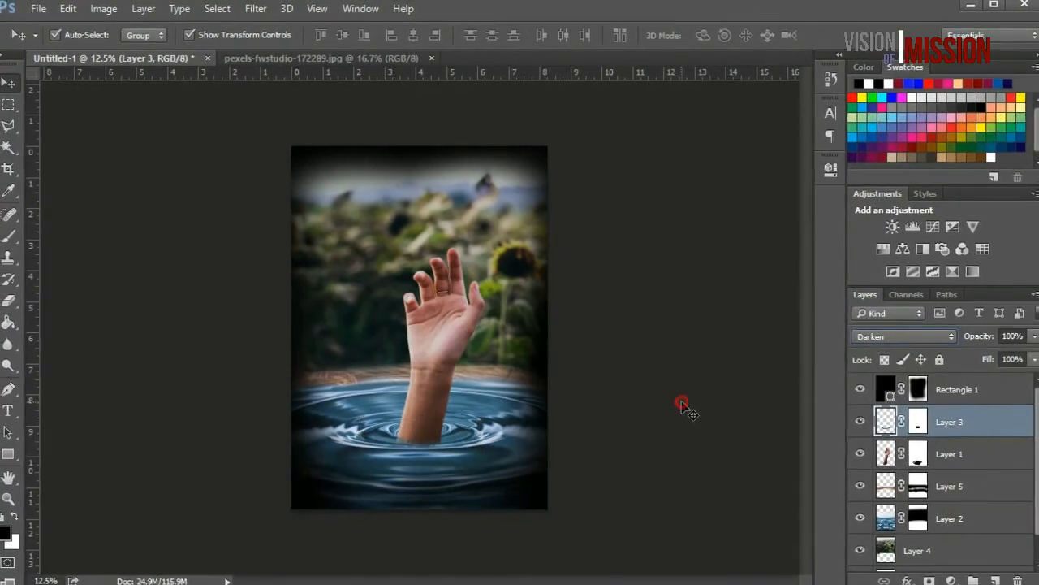
left_click(744, 391)
key("ctrl+plus")
key("ctrl+plus")
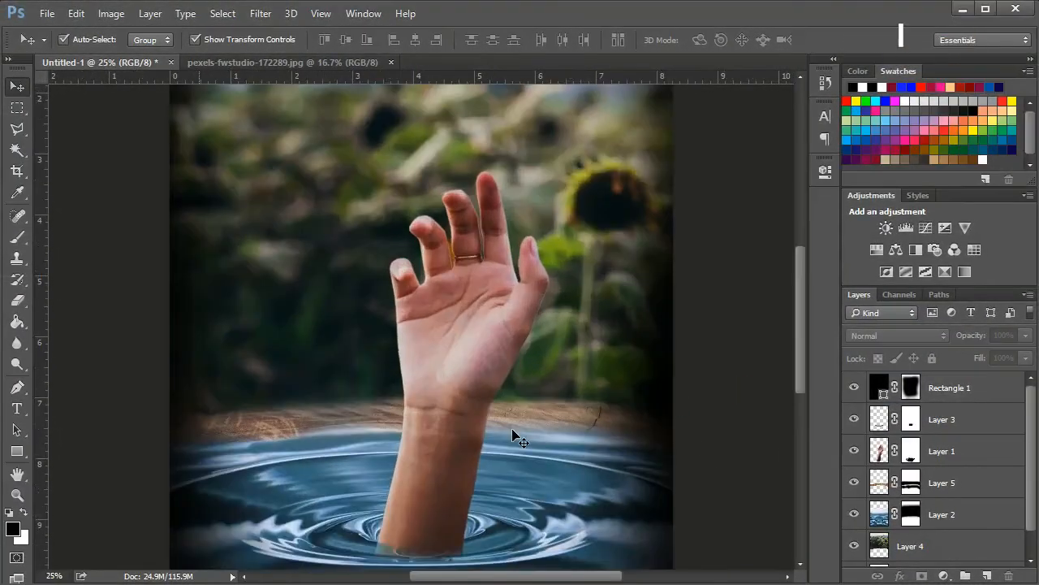
scroll(520, 438, "down", 2)
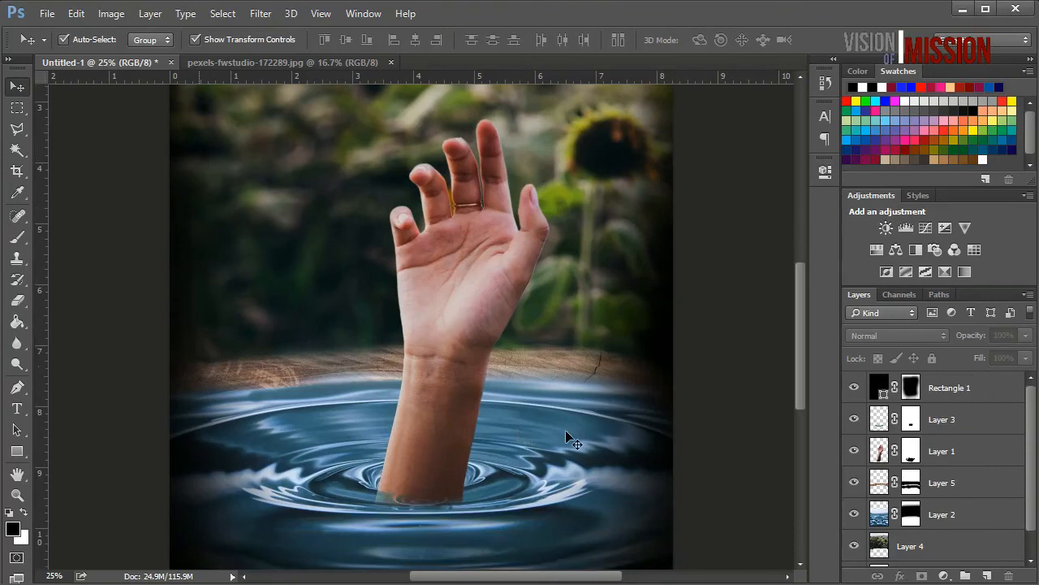
key("ctrl+minus")
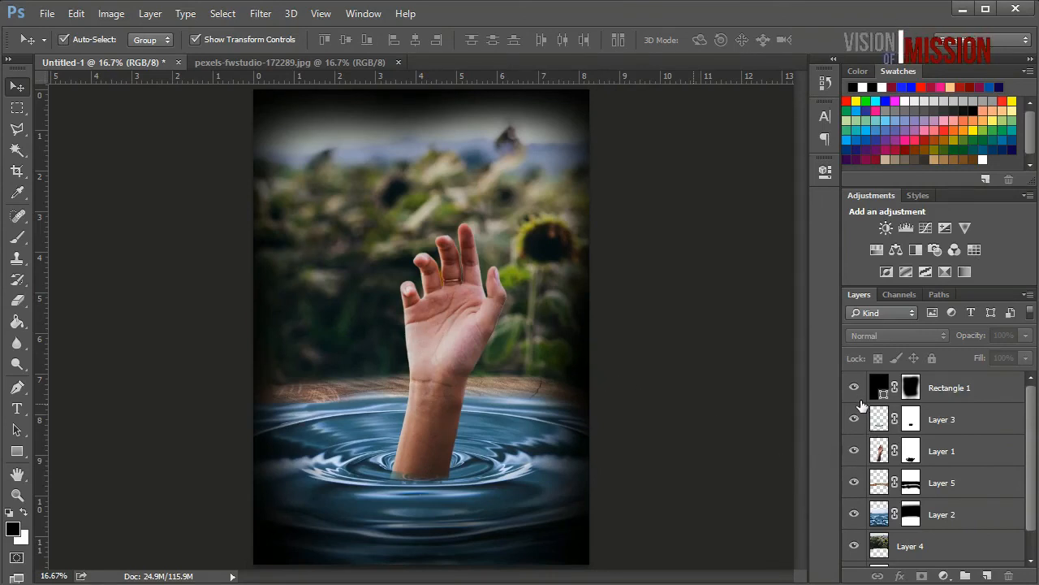
Hide every layer from Rectangle 1 down to Layer 4, leaving only the white Background shown
left_click_drag(858, 403, 854, 454)
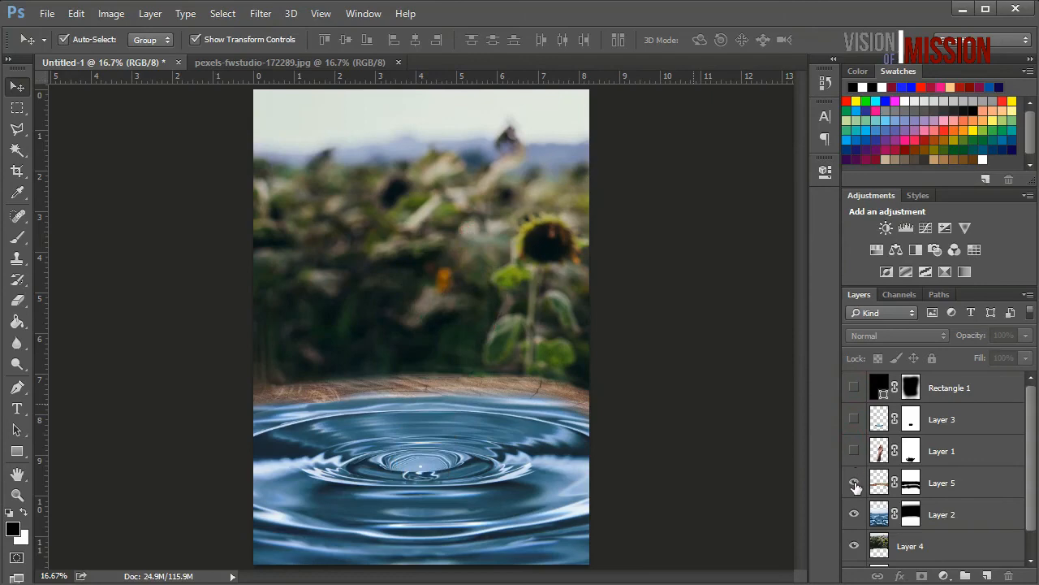
left_click_drag(854, 491, 851, 520)
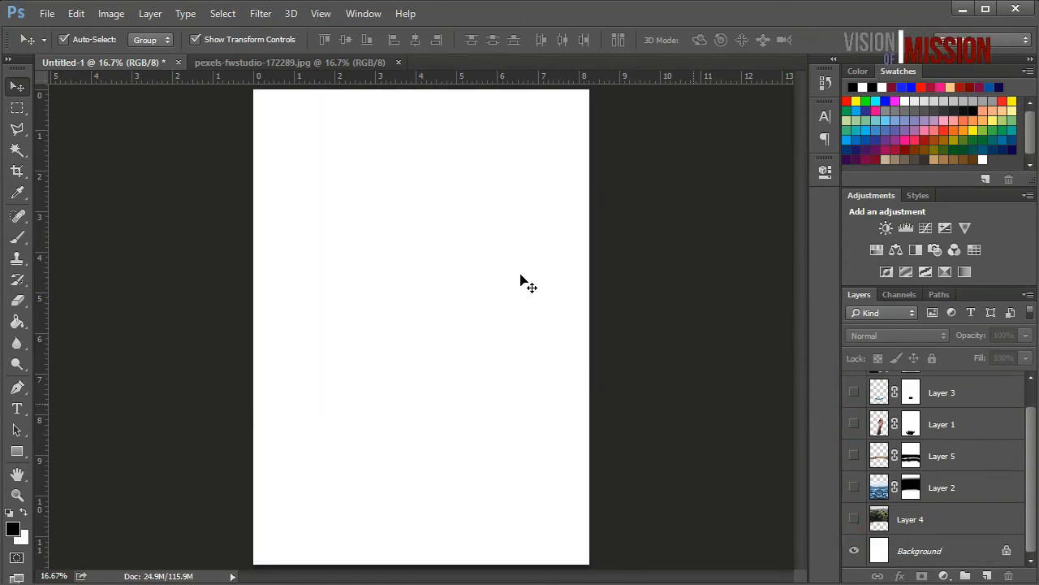
scroll(889, 479, "up", 1)
scroll(894, 480, "down", 1)
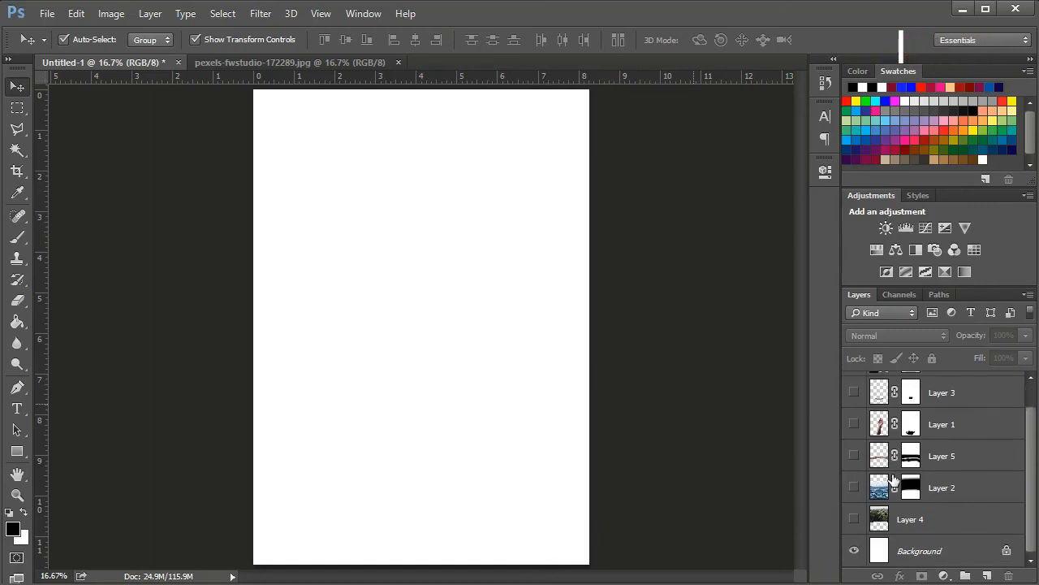
Show the hidden layers again in stages: the water, rim and hand layers, the Layer 4 sunflower field, and the Rectangle 1 vignette
left_click(854, 488)
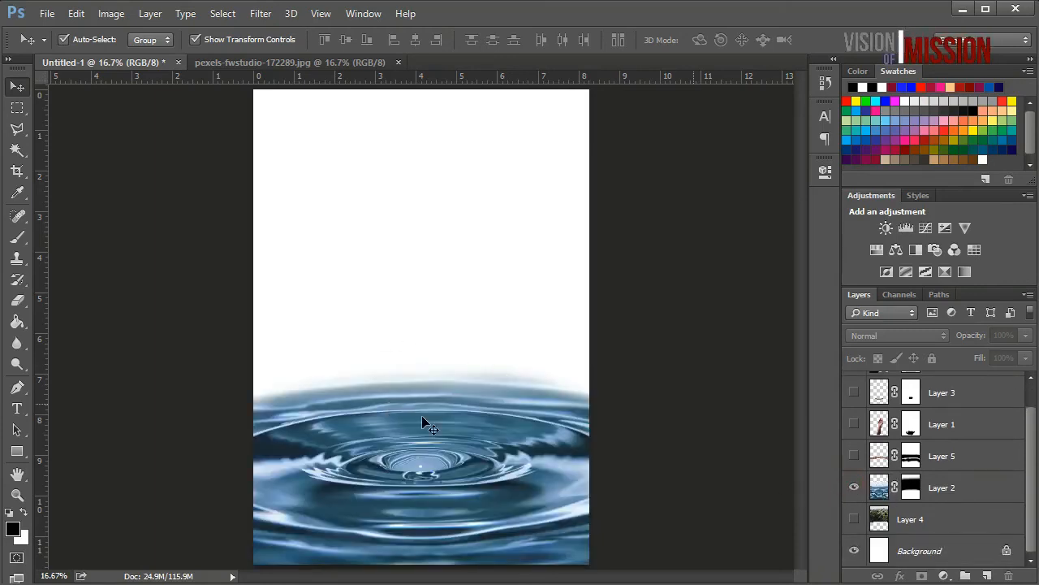
left_click(854, 424)
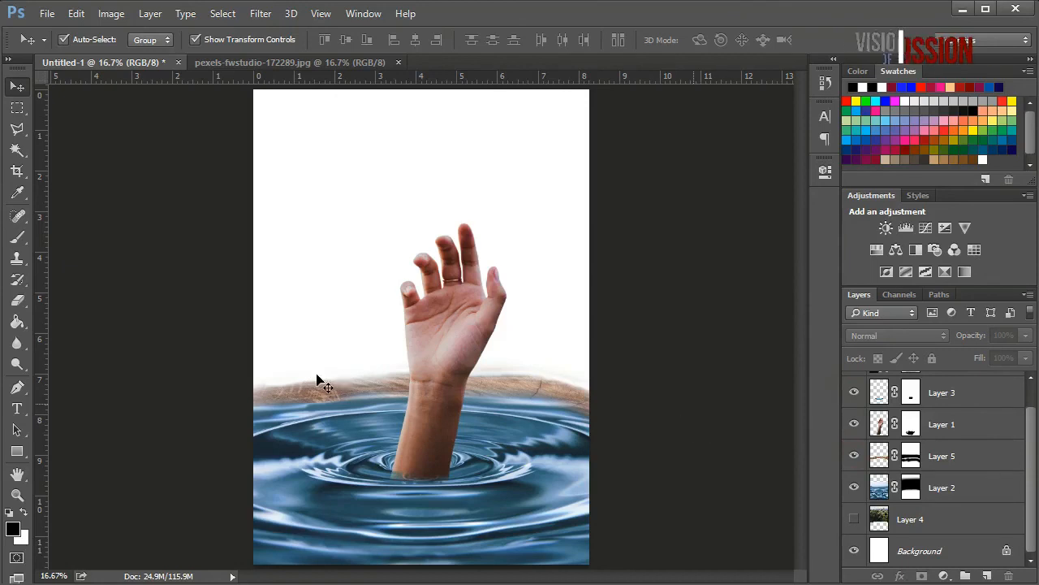
left_click(853, 519)
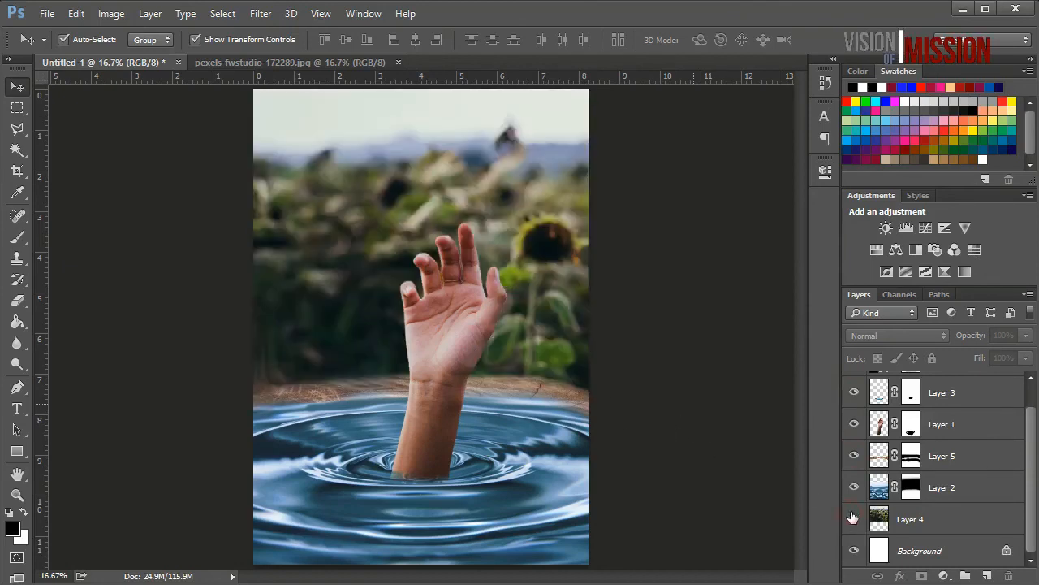
scroll(910, 487, "up", 1)
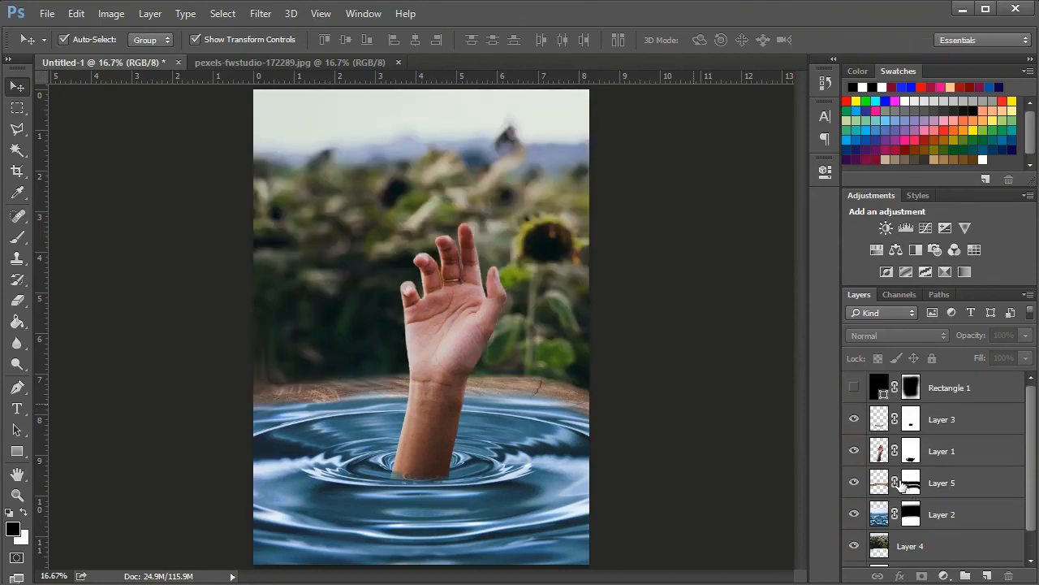
left_click(853, 388)
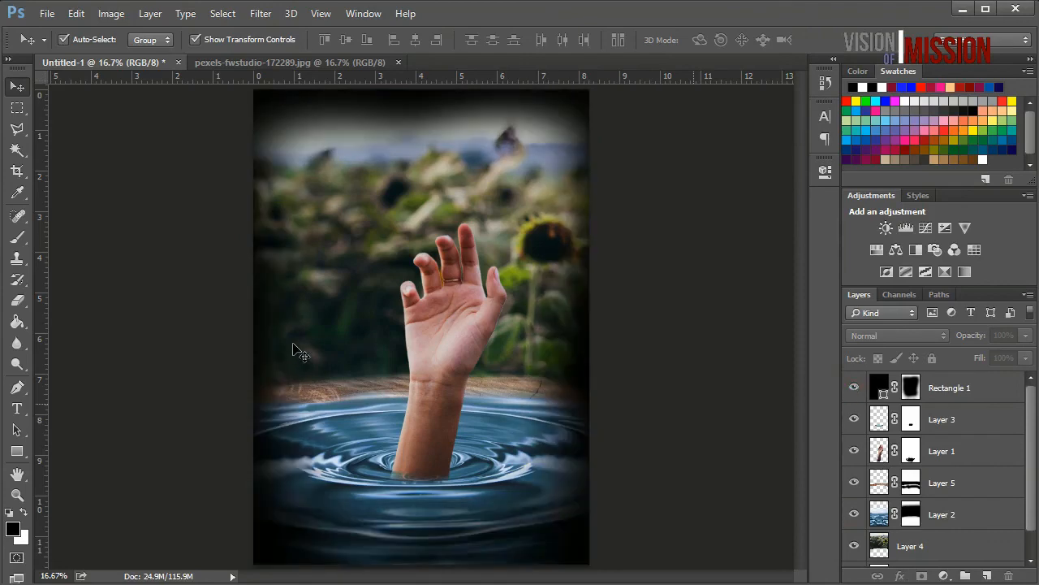